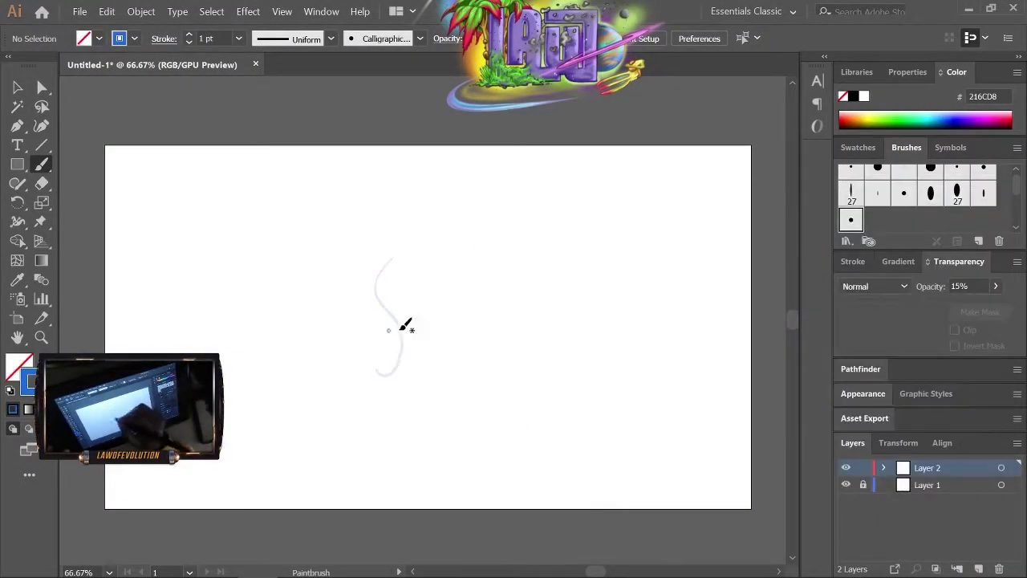
- Sketch faint paintbrush strokes on Layer 2 for the face curve, the inner eye arc and the jaw line
mouse_move(479, 308)
mouse_down()
mouse_move(451, 305)
mouse_move(404, 348)
mouse_move(364, 322)
mouse_move(382, 367)
mouse_up()
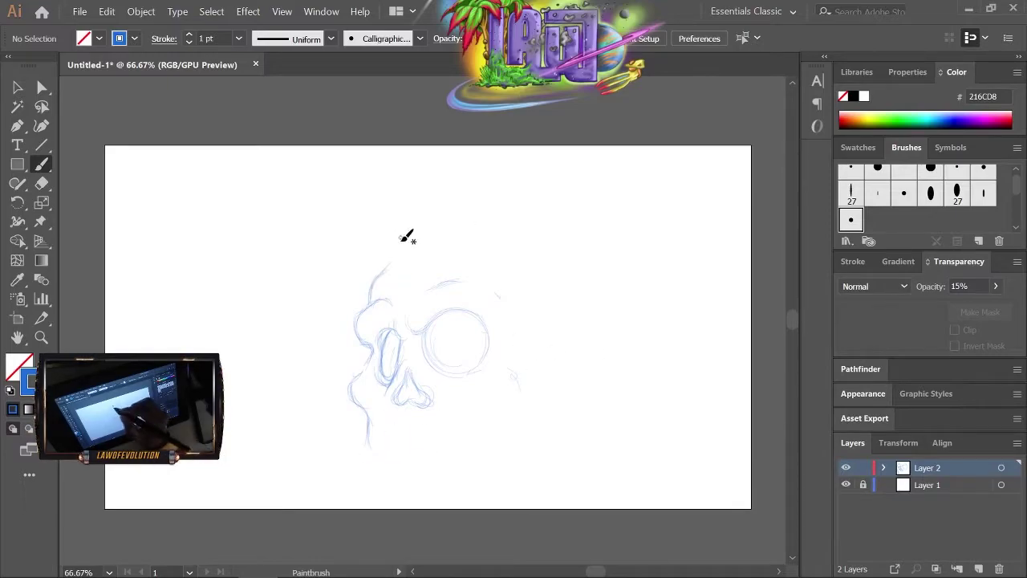
drag(443, 347, 477, 323)
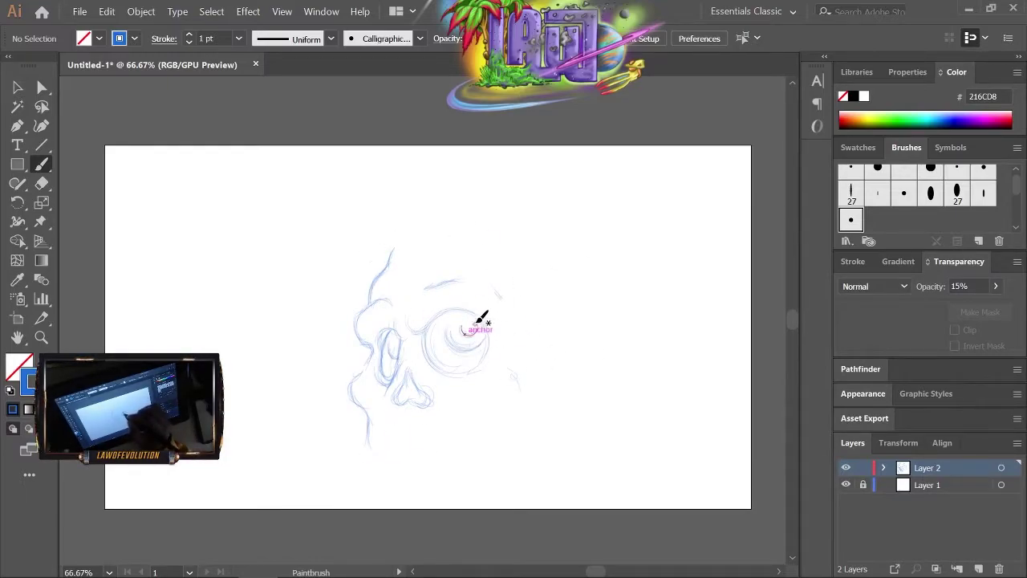
drag(389, 423, 479, 420)
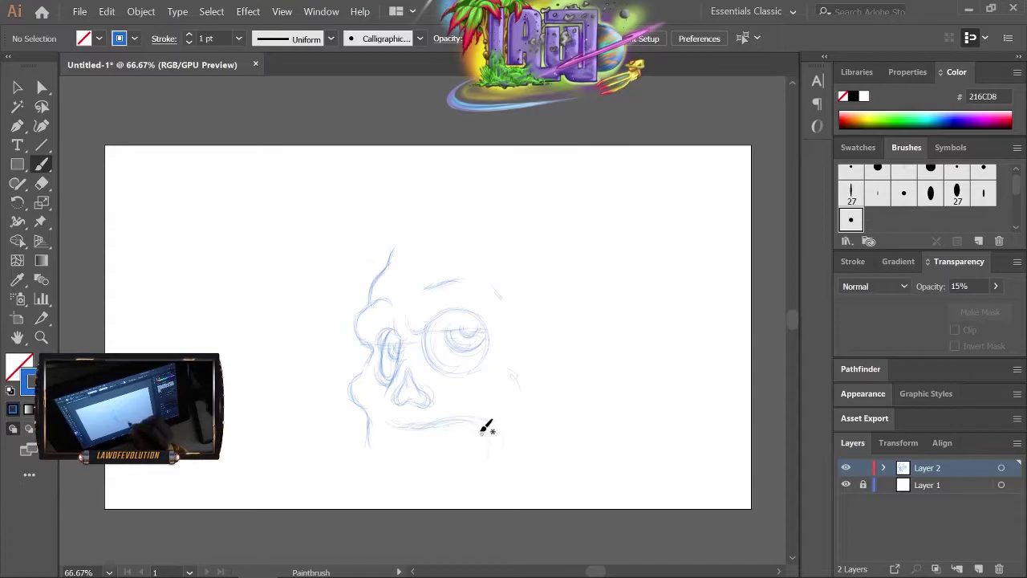
- Nudge the whole face sketch slightly into place, deselect it, and zoom to 100%
key(v)
key(ctrl+a)
drag(475, 321, 436, 311)
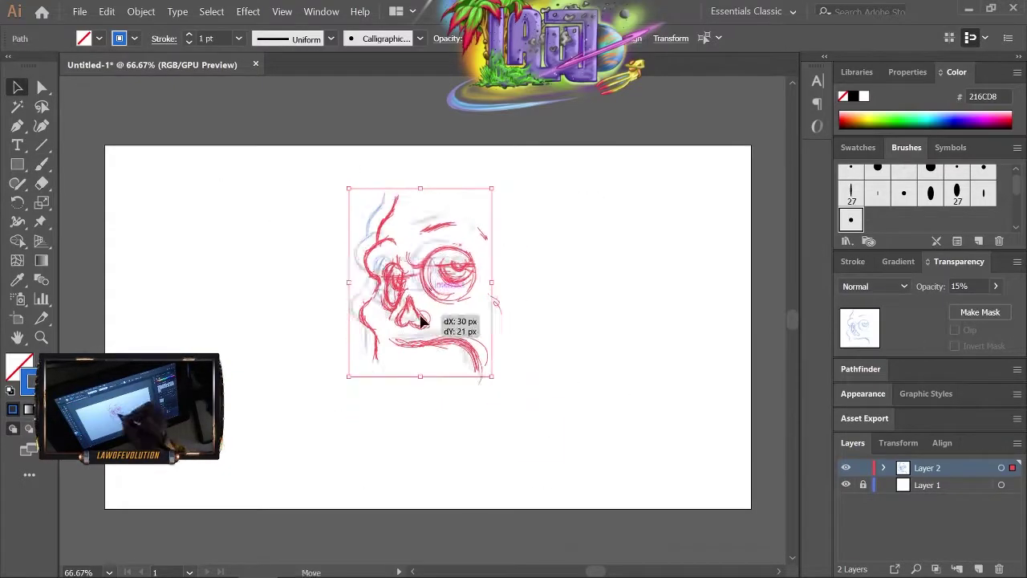
key(ctrl+shift+a)
key(ctrl+1)
key(b)
- Brush the right cheek, both sides of the jaw and the chin outline
drag(512, 311, 505, 365)
drag(498, 417, 451, 491)
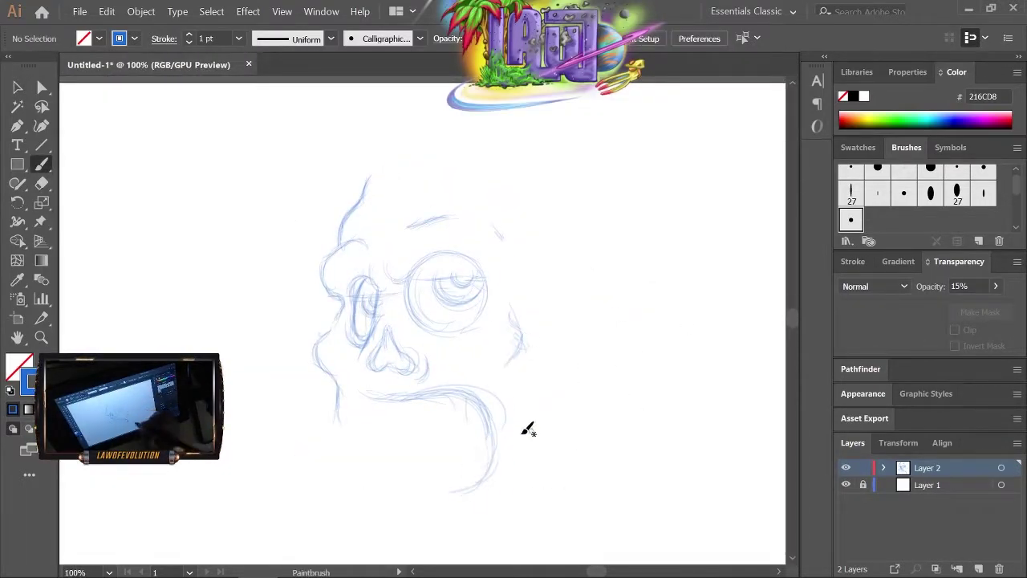
drag(363, 453, 388, 443)
drag(365, 475, 346, 403)
drag(449, 477, 494, 421)
drag(372, 443, 378, 401)
drag(470, 475, 444, 389)
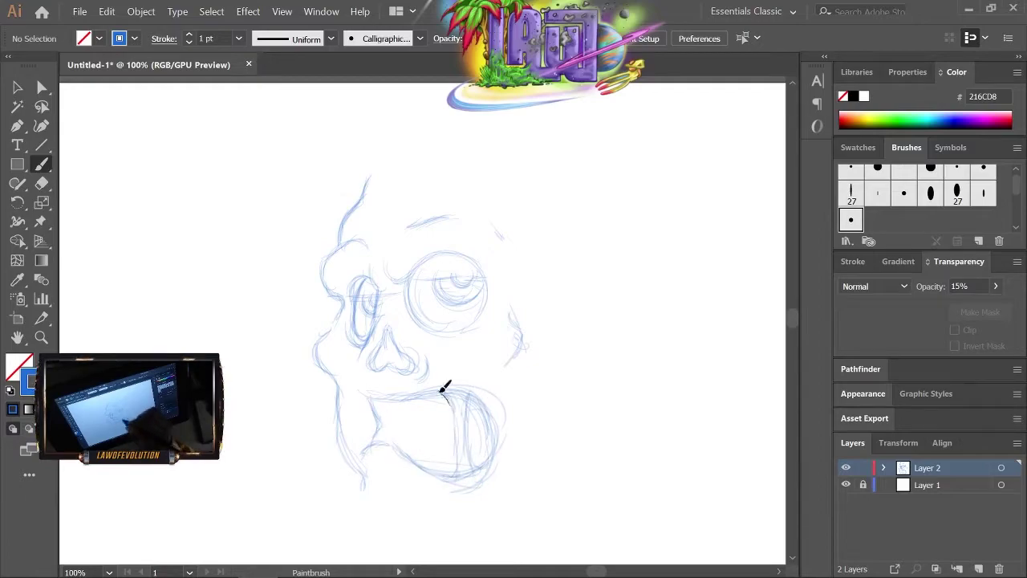
drag(514, 303, 521, 385)
- Sketch the large cranium circle, the right ear, a bigger eye circle and a line below the chin
mouse_move(404, 154)
mouse_down()
mouse_move(447, 126)
mouse_move(639, 273)
mouse_up()
drag(600, 393, 537, 486)
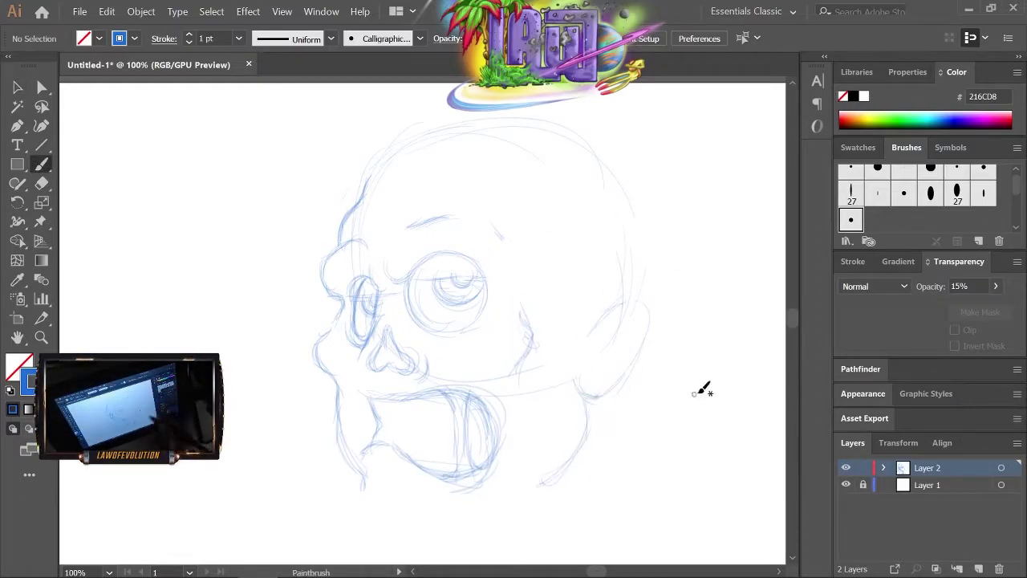
mouse_move(602, 311)
mouse_down()
mouse_move(612, 305)
mouse_move(598, 374)
mouse_up()
drag(634, 301, 619, 360)
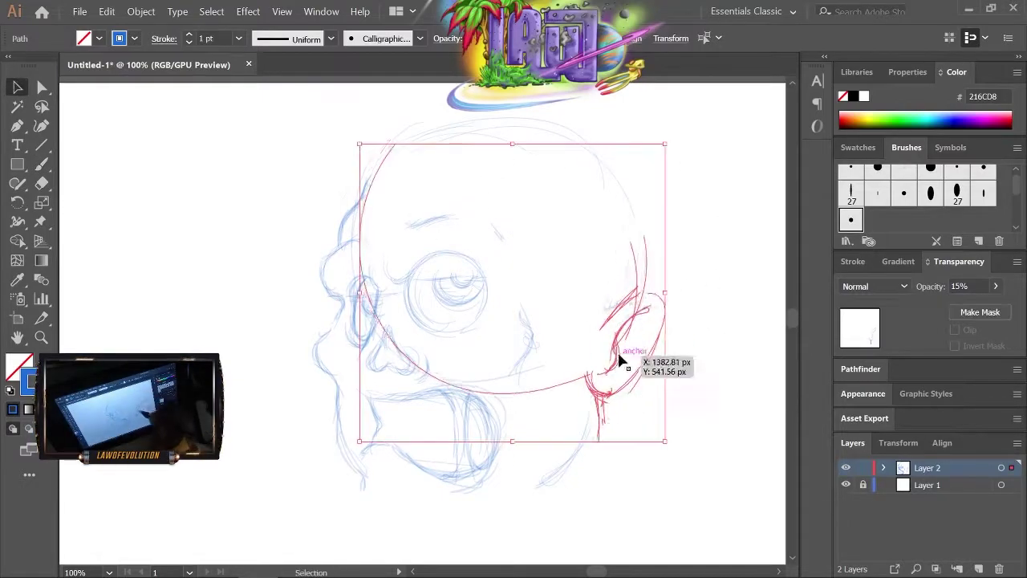
drag(501, 257, 477, 297)
drag(446, 508, 507, 478)
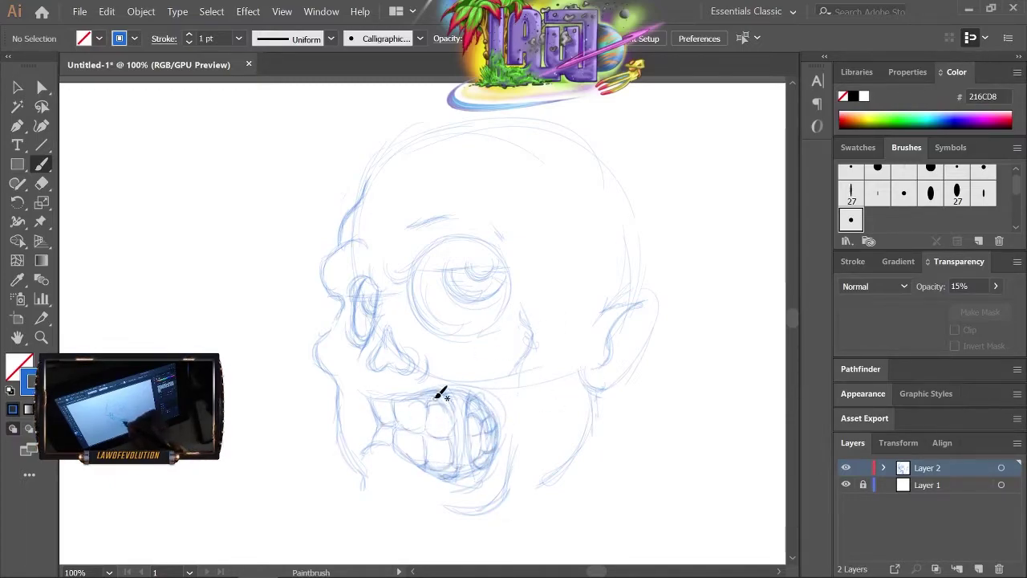
- Sketch the upper lip, define the nose, and firm up the left jaw, ear and neck lines
drag(377, 395, 449, 392)
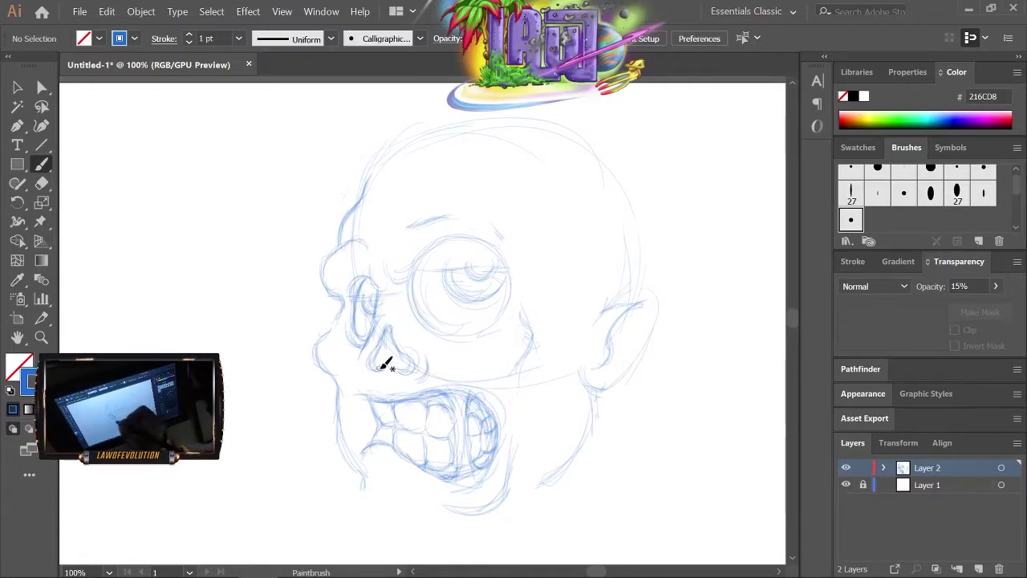
drag(413, 330, 374, 356)
drag(342, 287, 326, 362)
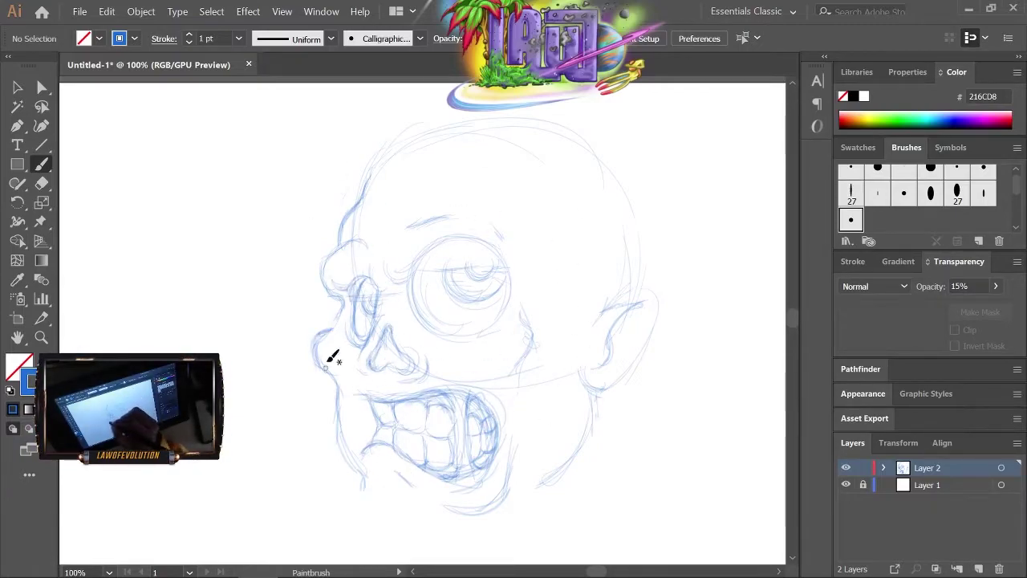
drag(348, 412, 362, 475)
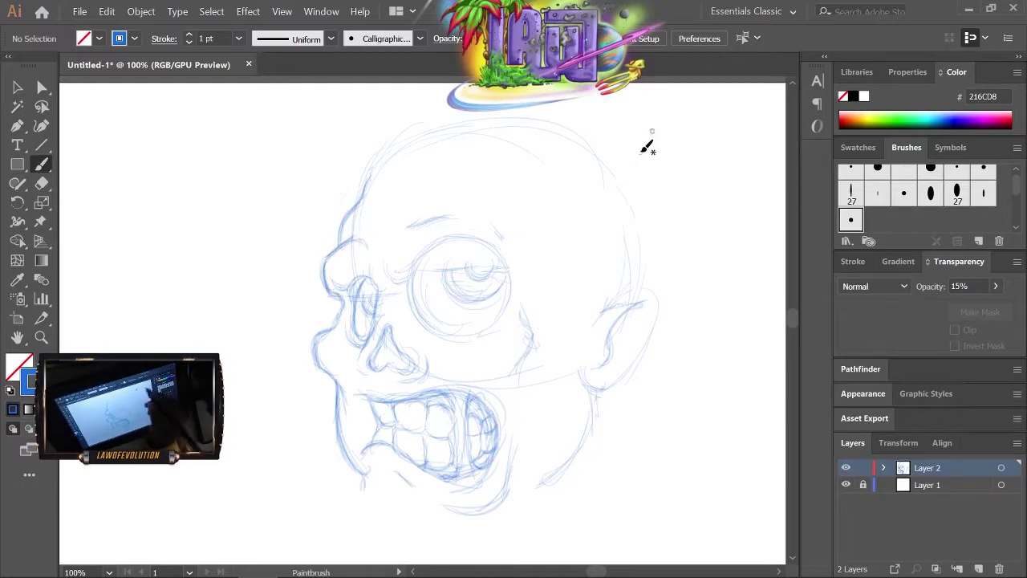
mouse_move(628, 283)
mouse_down()
mouse_move(624, 374)
mouse_move(528, 500)
mouse_up()
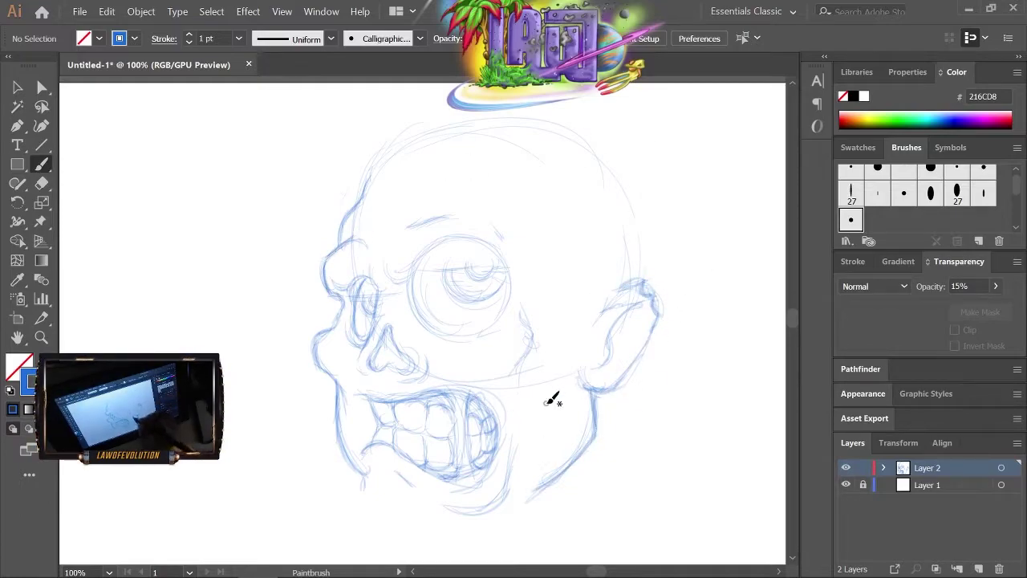
drag(602, 379, 589, 395)
- Outline the chin's underside and continue the jaw up toward the ear
drag(646, 231, 632, 280)
mouse_move(366, 487)
mouse_down()
mouse_move(337, 378)
mouse_move(360, 411)
mouse_move(437, 440)
mouse_up()
drag(530, 365, 377, 442)
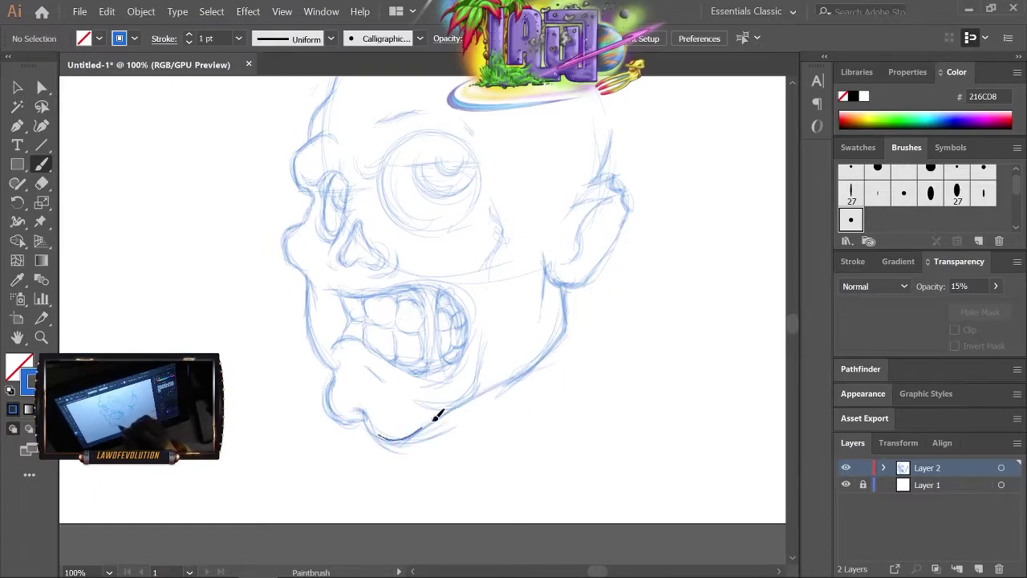
drag(435, 417, 475, 406)
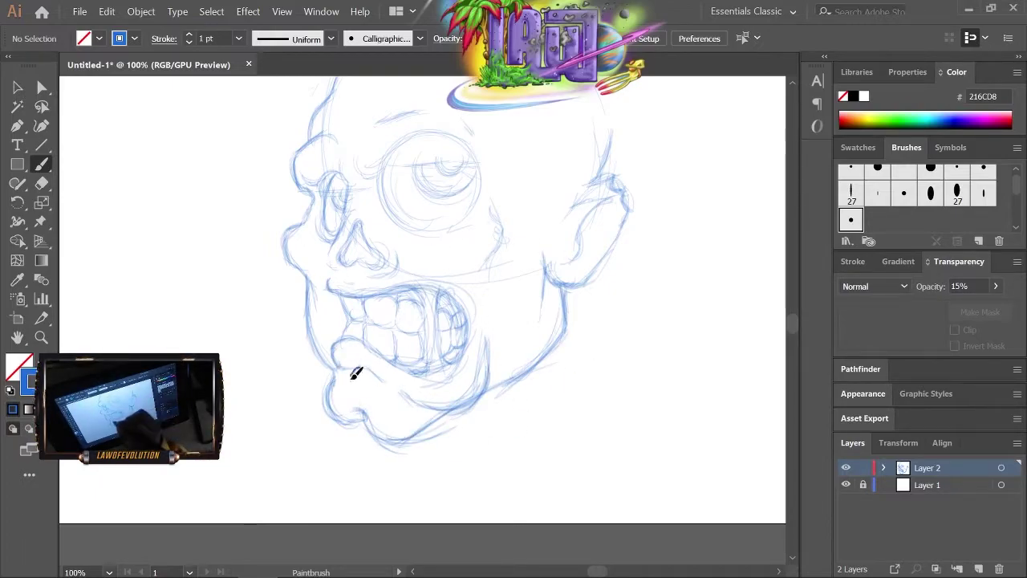
- Firm up the brow, eye socket, forehead, skull top-left and nose cavity strokes
drag(655, 289, 579, 383)
mouse_move(305, 214)
mouse_down()
mouse_move(357, 207)
mouse_move(277, 265)
mouse_up()
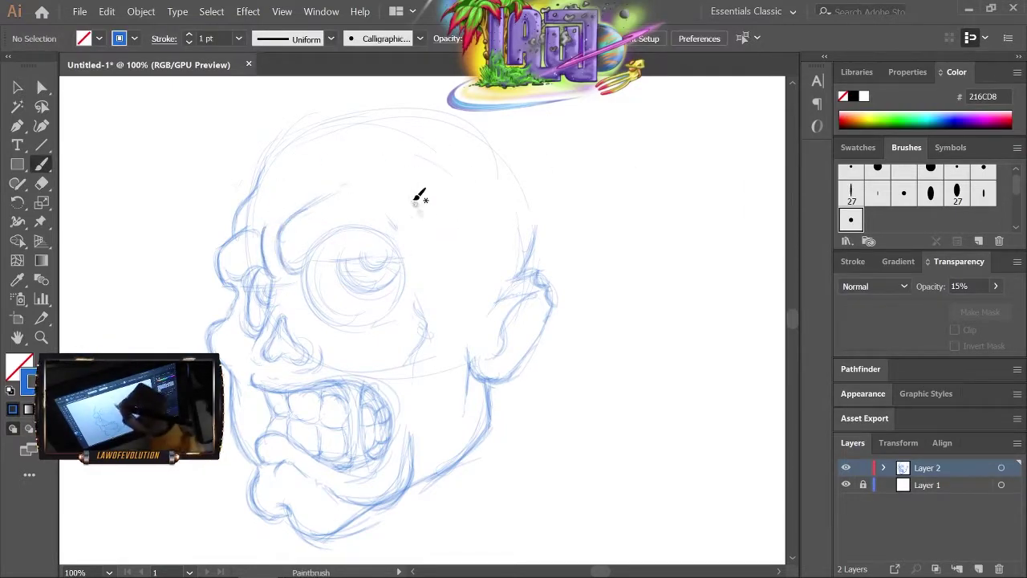
drag(417, 200, 426, 240)
mouse_move(395, 249)
mouse_down()
mouse_move(358, 223)
mouse_move(314, 257)
mouse_up()
mouse_move(369, 229)
mouse_down()
mouse_move(393, 235)
mouse_move(420, 273)
mouse_move(304, 277)
mouse_up()
drag(305, 321, 420, 281)
drag(256, 183, 298, 118)
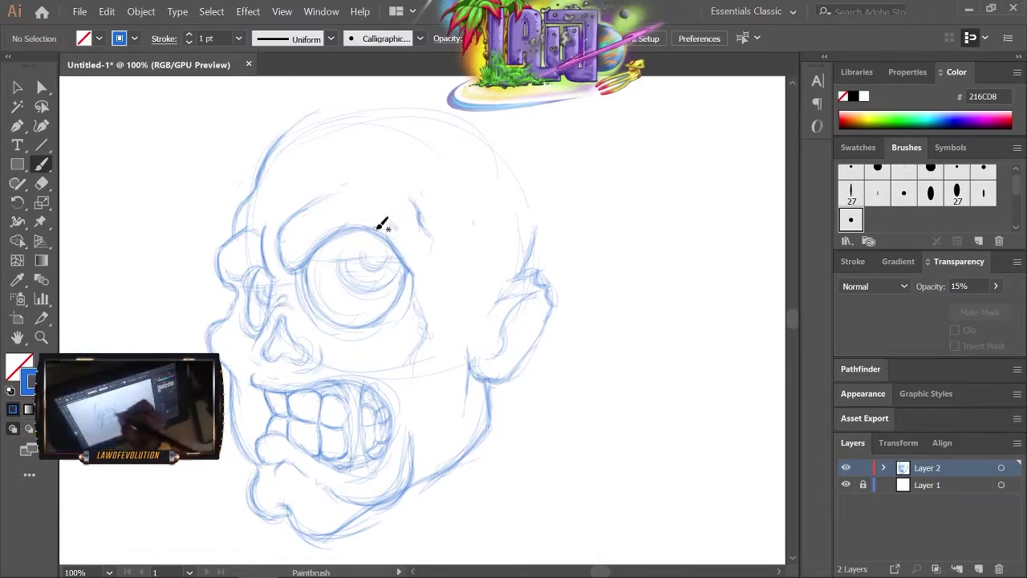
drag(277, 306, 252, 353)
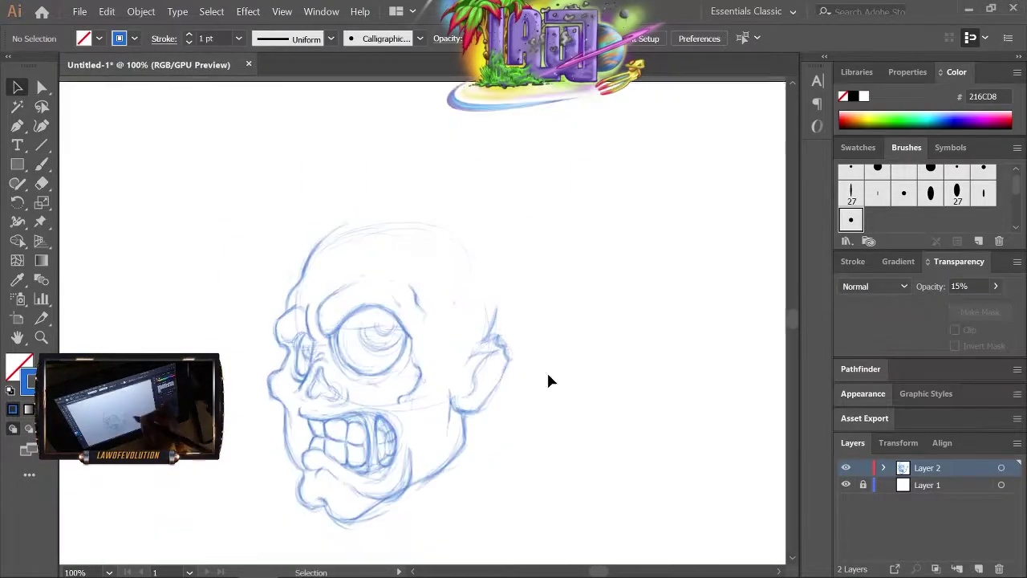
- Sketch the crown's points and arcs over the top and right side of the head
drag(552, 274, 518, 305)
mouse_move(509, 299)
mouse_down()
mouse_move(326, 241)
mouse_move(324, 178)
mouse_up()
drag(336, 200, 376, 146)
drag(566, 293, 520, 327)
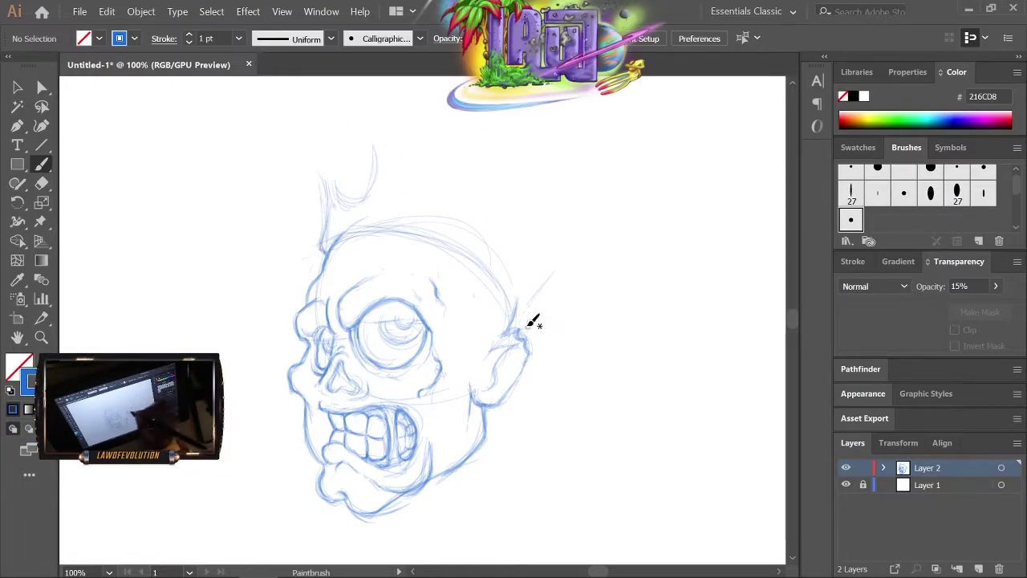
mouse_move(390, 168)
mouse_down()
mouse_move(473, 165)
mouse_move(525, 233)
mouse_move(533, 279)
mouse_up()
drag(565, 276, 549, 307)
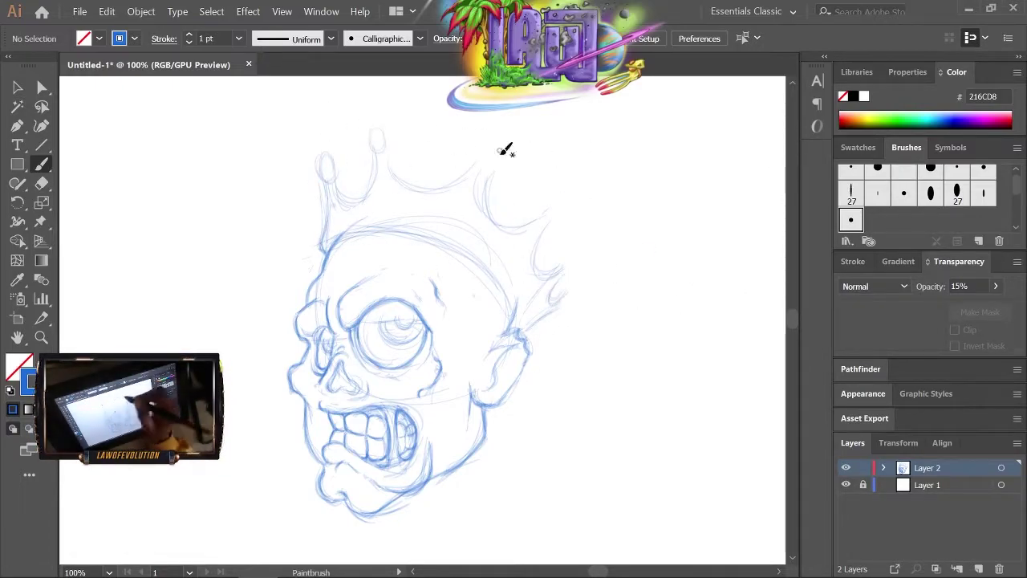
drag(414, 122, 345, 186)
drag(378, 141, 554, 313)
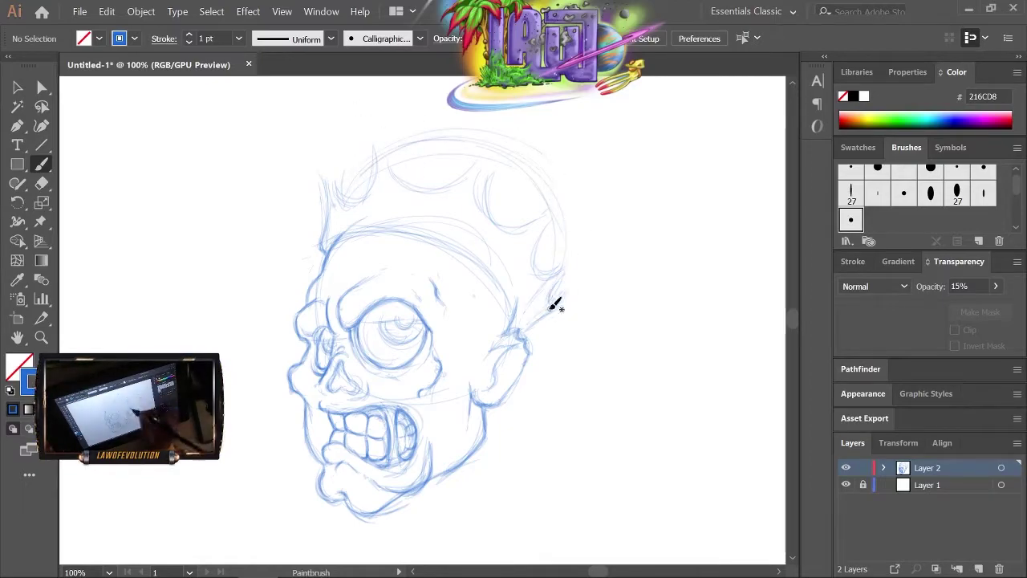
mouse_move(373, 150)
mouse_down()
mouse_move(337, 210)
mouse_move(377, 249)
mouse_move(496, 265)
mouse_up()
- Add the dripping forehead band, undo a stray stroke, and sketch rounded lobes along the skull top
drag(440, 241, 463, 270)
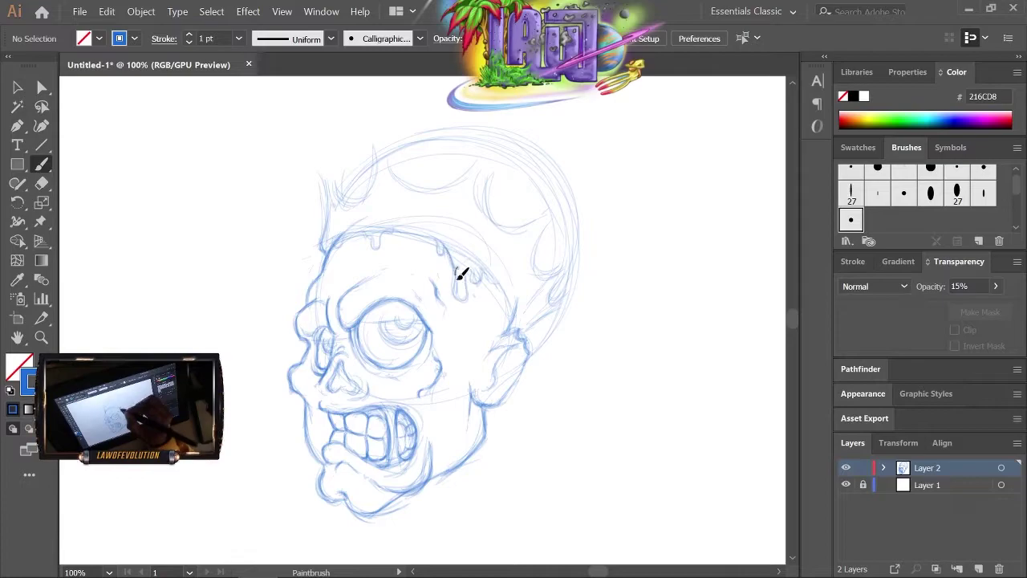
key(ctrl+z)
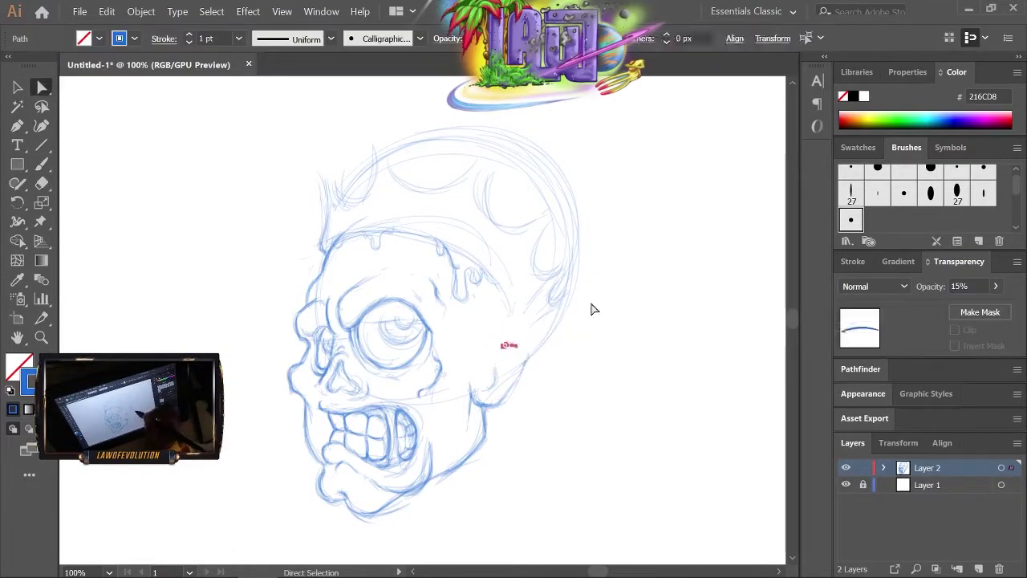
mouse_move(384, 149)
mouse_down()
mouse_move(377, 180)
mouse_move(481, 165)
mouse_move(510, 231)
mouse_move(556, 199)
mouse_up()
drag(552, 244, 574, 259)
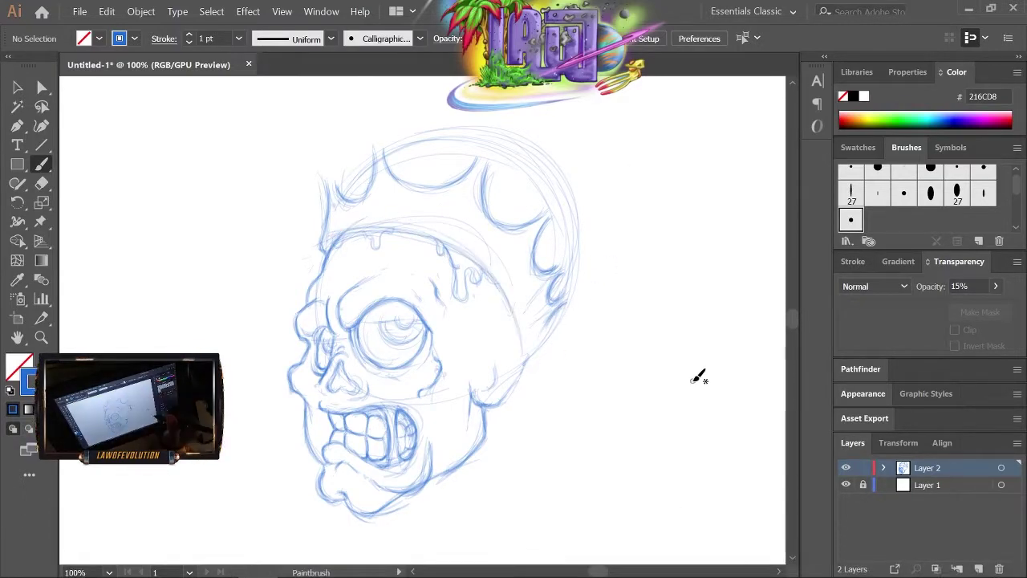
- Sketch curly brain folds across the left and right lobes of the cranium
drag(411, 151, 437, 181)
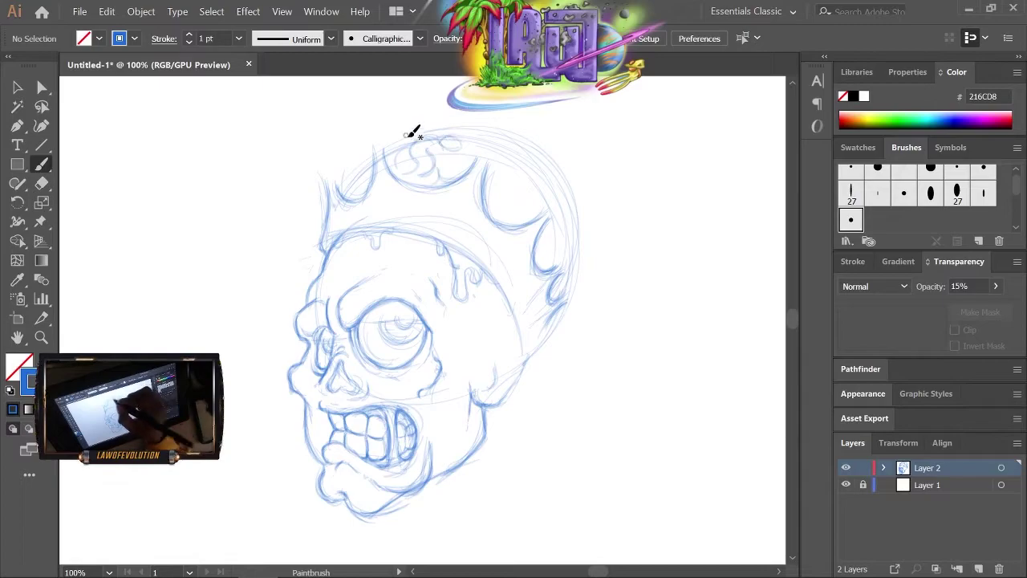
drag(345, 198, 366, 171)
mouse_move(513, 222)
mouse_down()
mouse_move(535, 179)
mouse_move(493, 201)
mouse_move(501, 215)
mouse_up()
drag(491, 178, 522, 187)
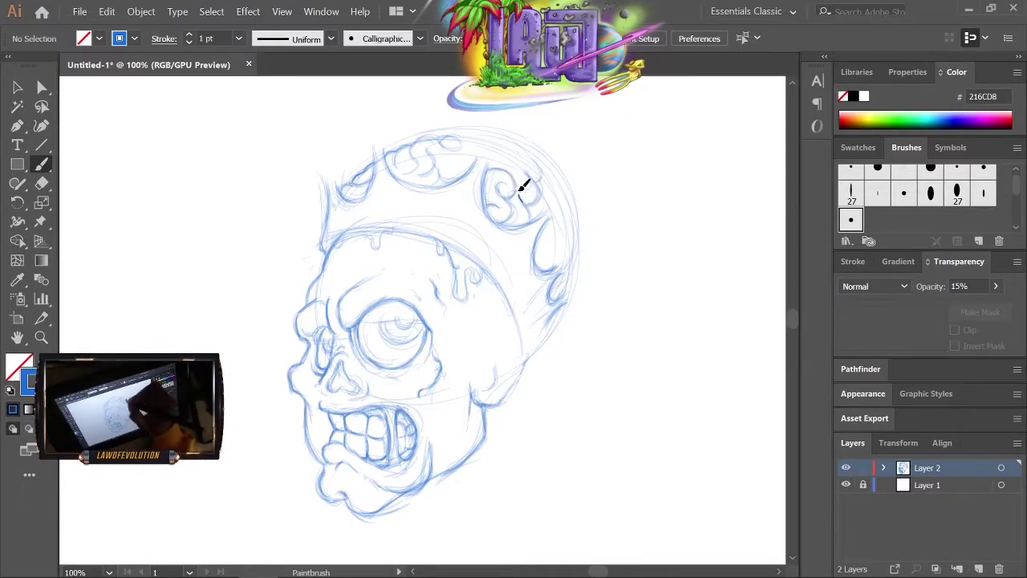
drag(420, 160, 419, 155)
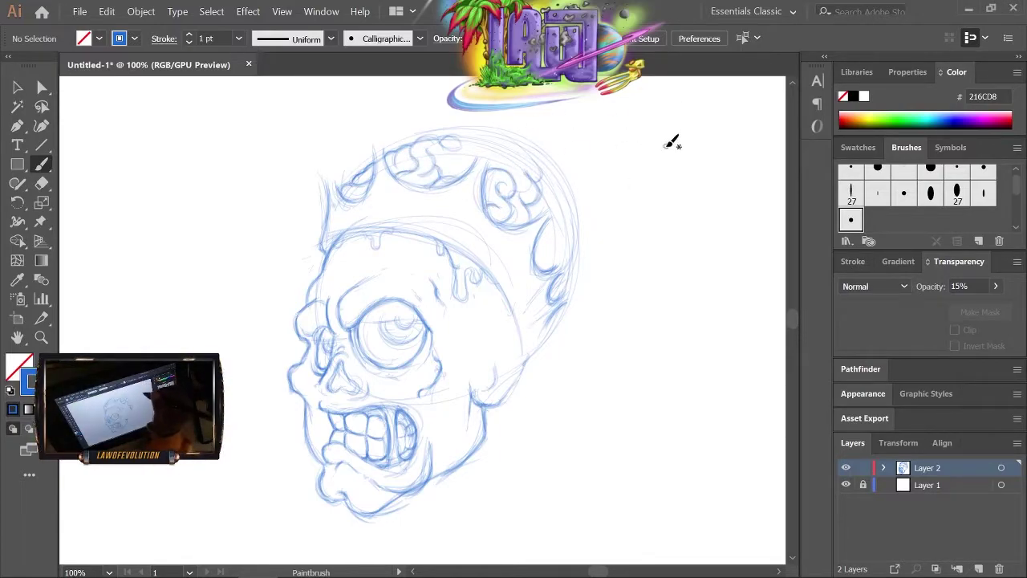
drag(571, 244, 557, 243)
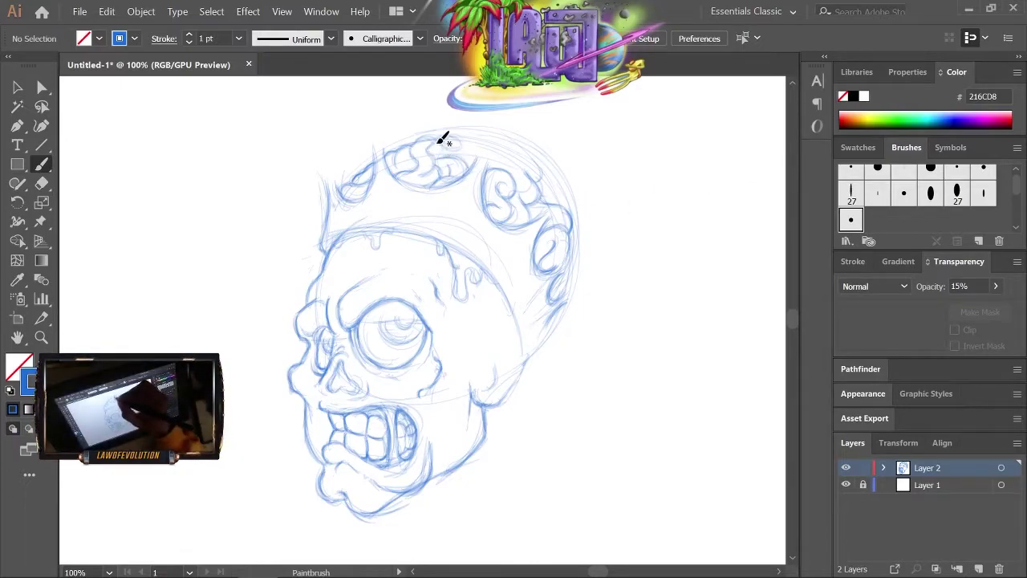
drag(482, 144, 393, 161)
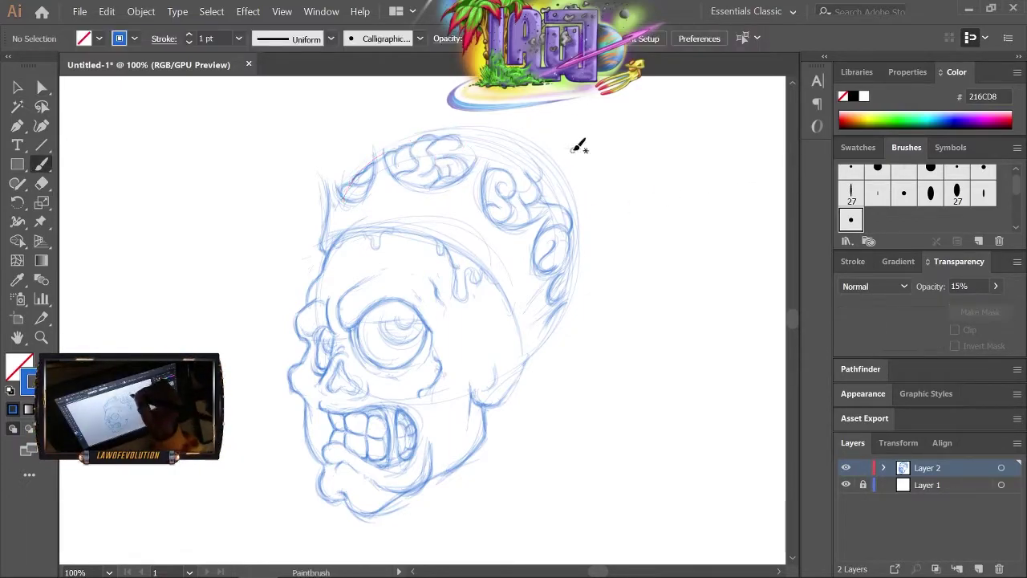
- Sketch the cheek, ear outline, and the crown headband across the forehead
drag(544, 335, 520, 321)
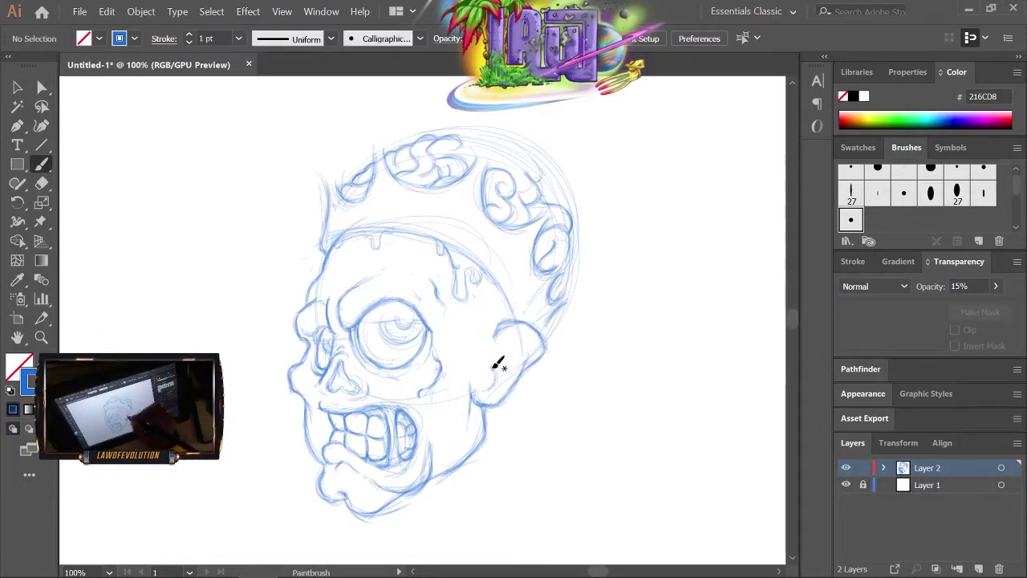
drag(496, 363, 507, 354)
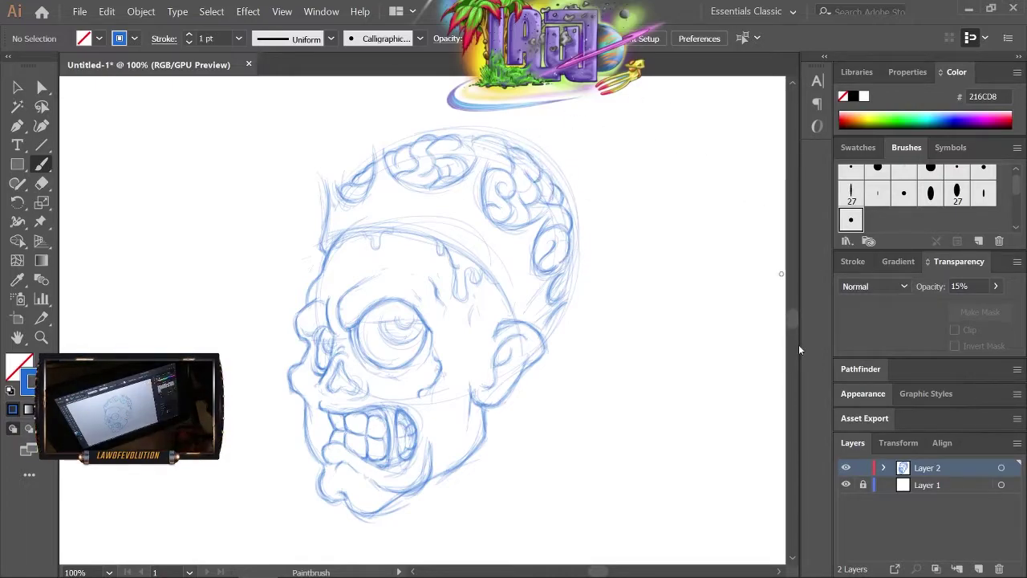
mouse_move(344, 213)
mouse_down()
mouse_move(436, 214)
mouse_move(518, 301)
mouse_up()
mouse_move(327, 231)
mouse_down()
mouse_move(435, 230)
mouse_move(539, 321)
mouse_up()
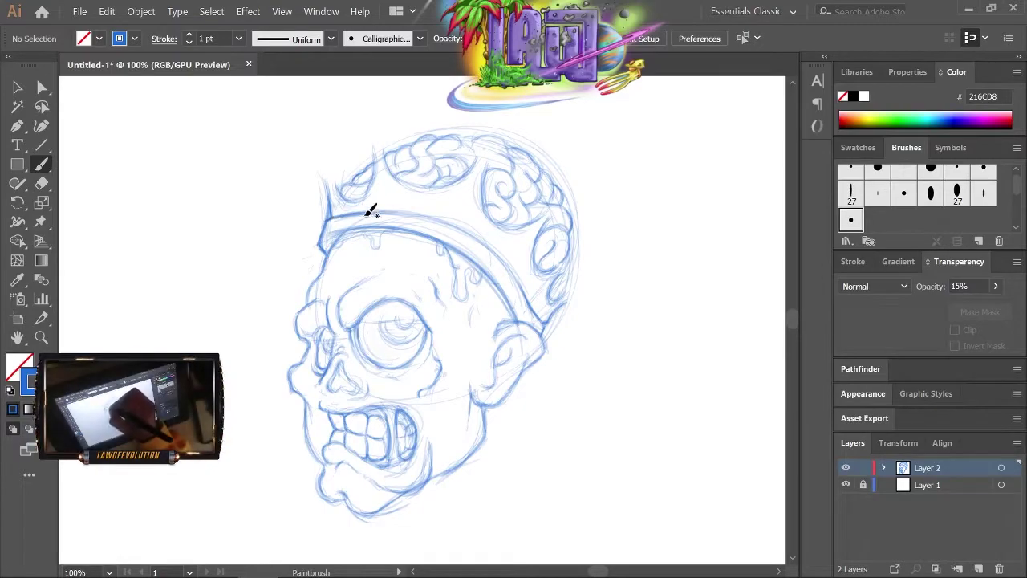
- Add small orbs tipping the crown points and along the head's edge, undoing one misplaced circle
drag(336, 157, 330, 159)
mouse_move(377, 127)
mouse_down()
mouse_move(390, 134)
mouse_move(379, 129)
mouse_up()
drag(571, 256, 582, 259)
drag(562, 191, 566, 193)
mouse_move(496, 128)
mouse_down()
mouse_move(486, 137)
mouse_move(514, 109)
mouse_up()
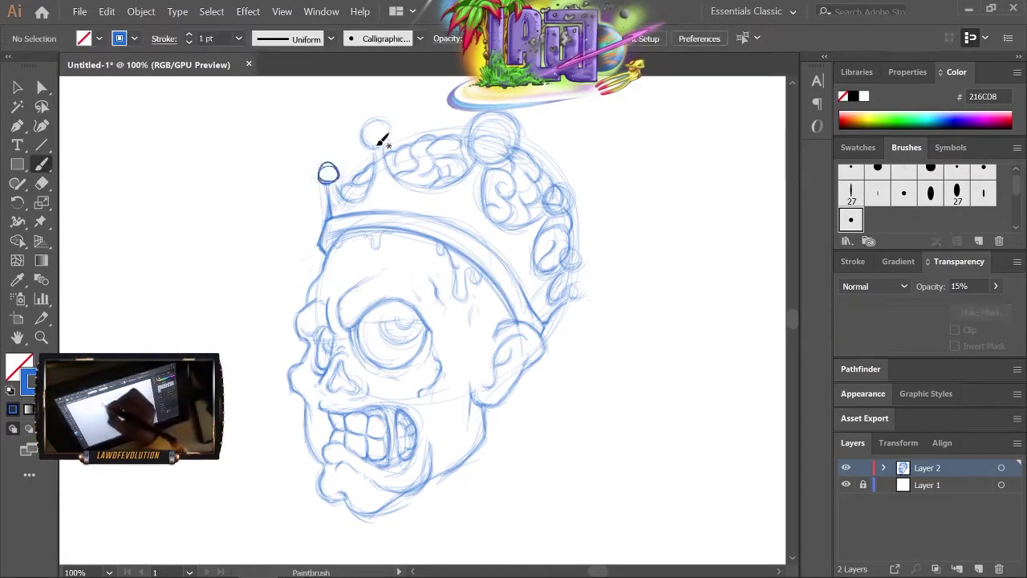
key(ctrl+z)
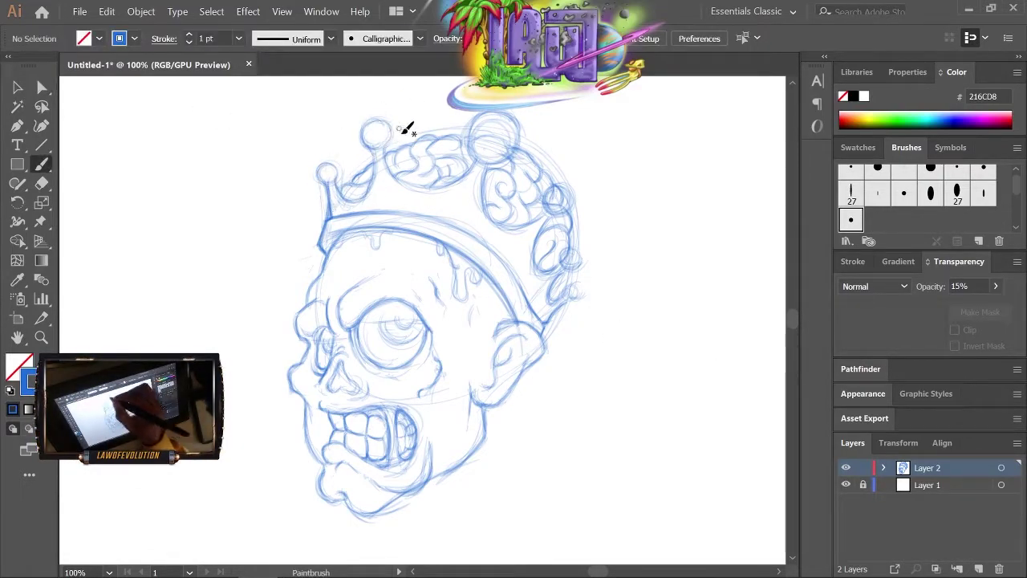
- Adjust a sketch path with Direct Selection and extend the jaw line downward
key(a)
key(ctrl+a)
click(592, 299)
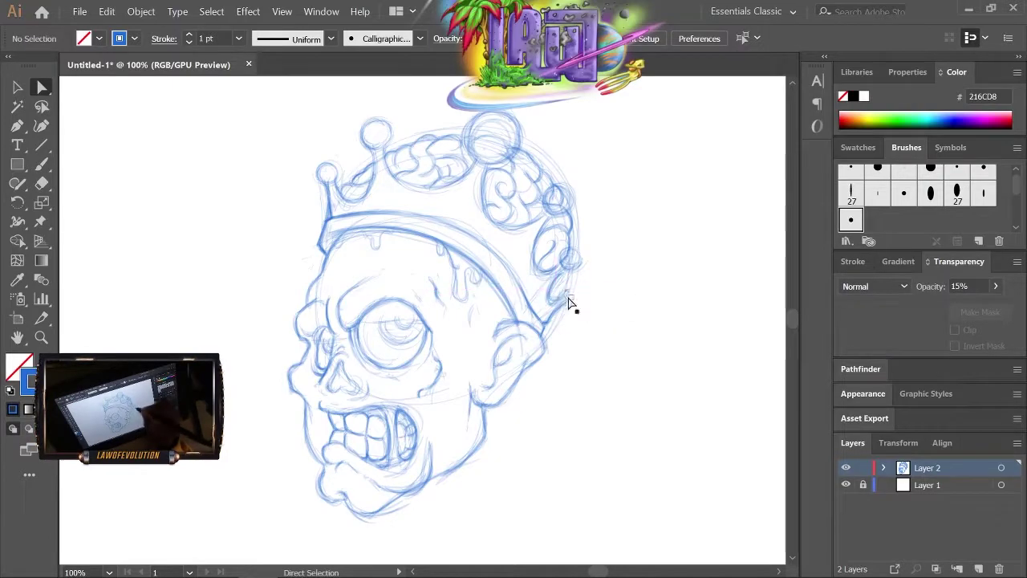
key(b)
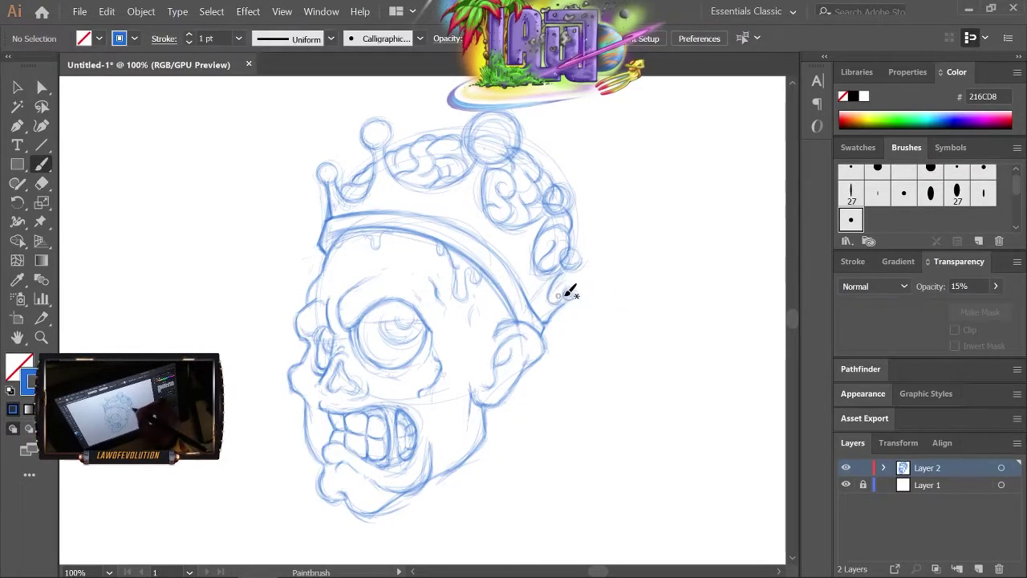
scroll(501, 378, down, 1)
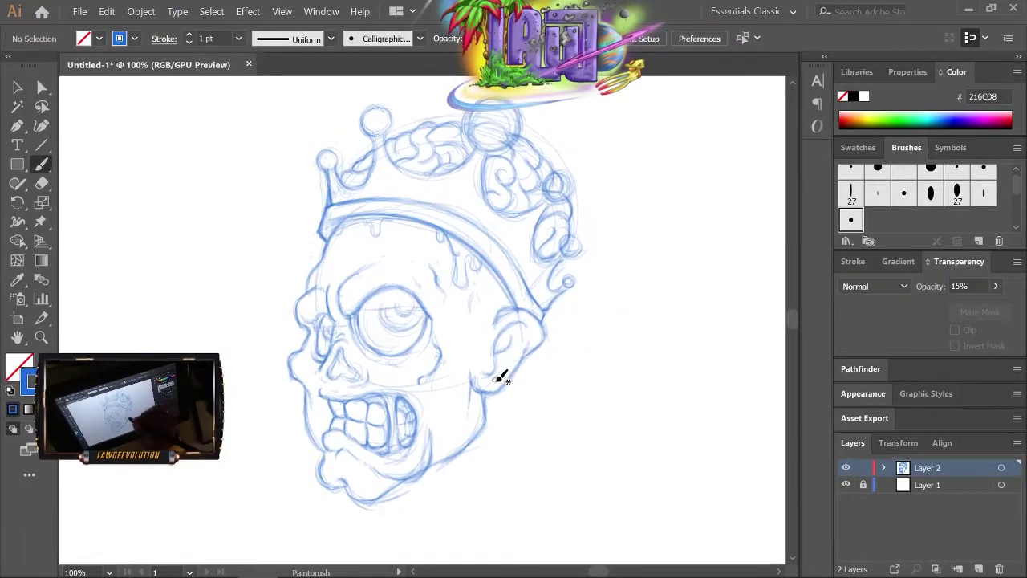
drag(504, 411, 511, 435)
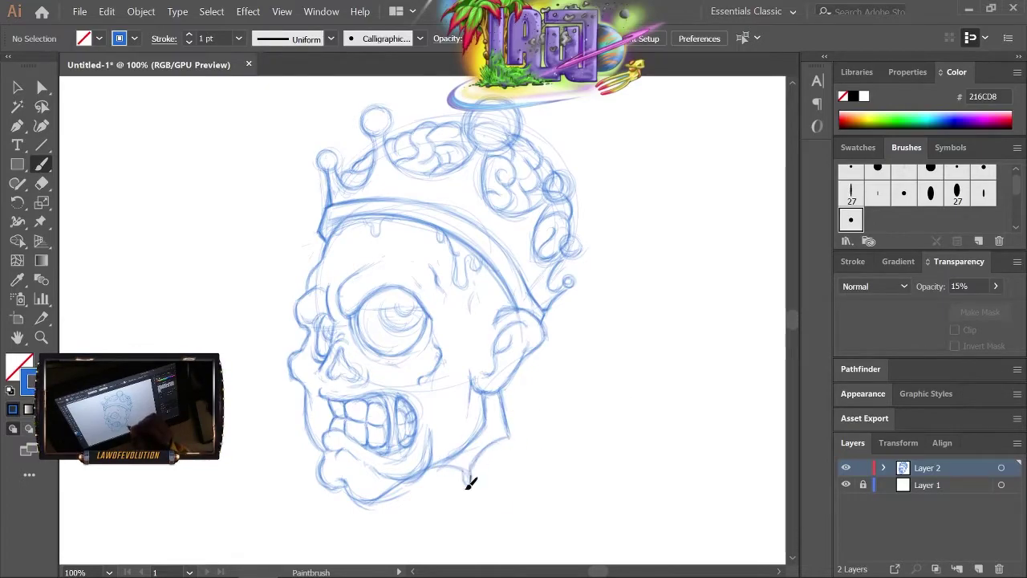
scroll(330, 383, up, 2)
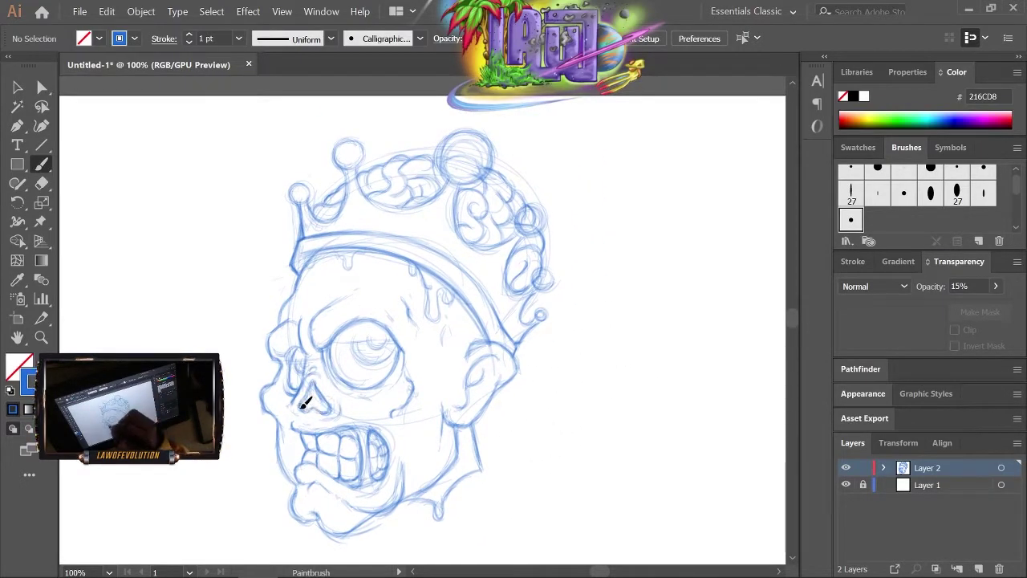
key(a)
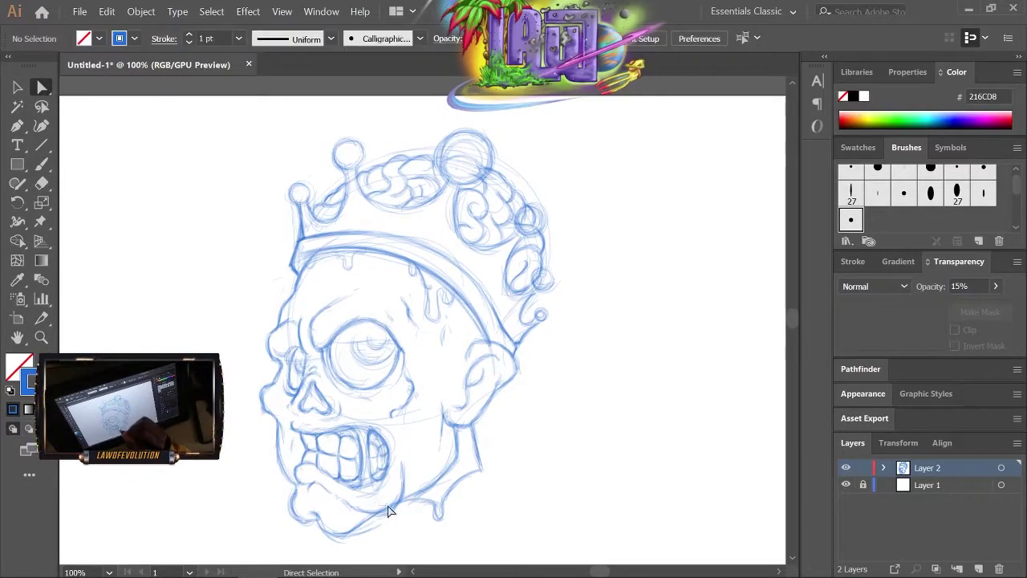
key(b)
key(ctrl+equal)
scroll(372, 358, down, 2)
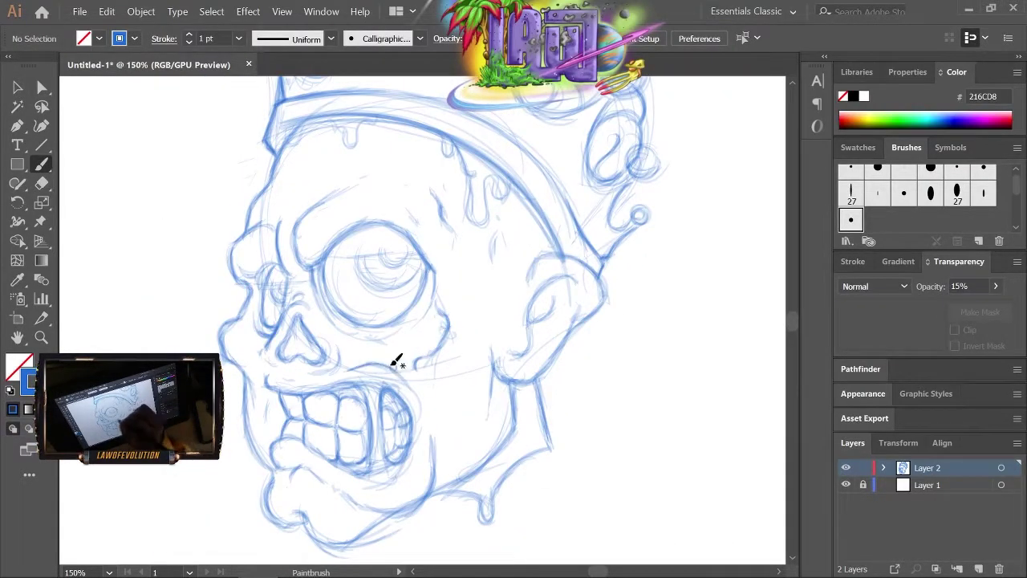
scroll(397, 362, down, 1)
drag(522, 270, 477, 344)
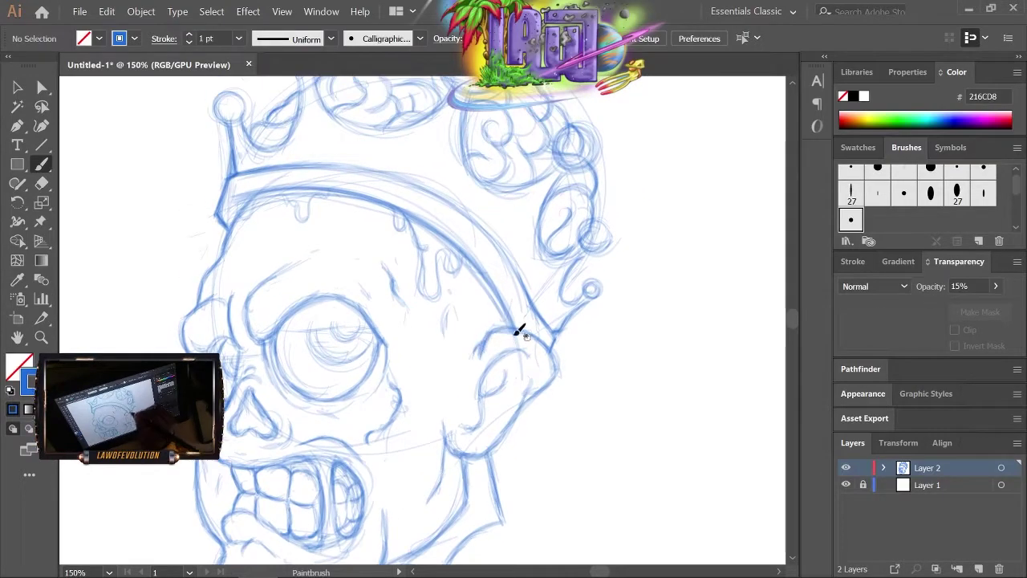
key(ctrl+minus)
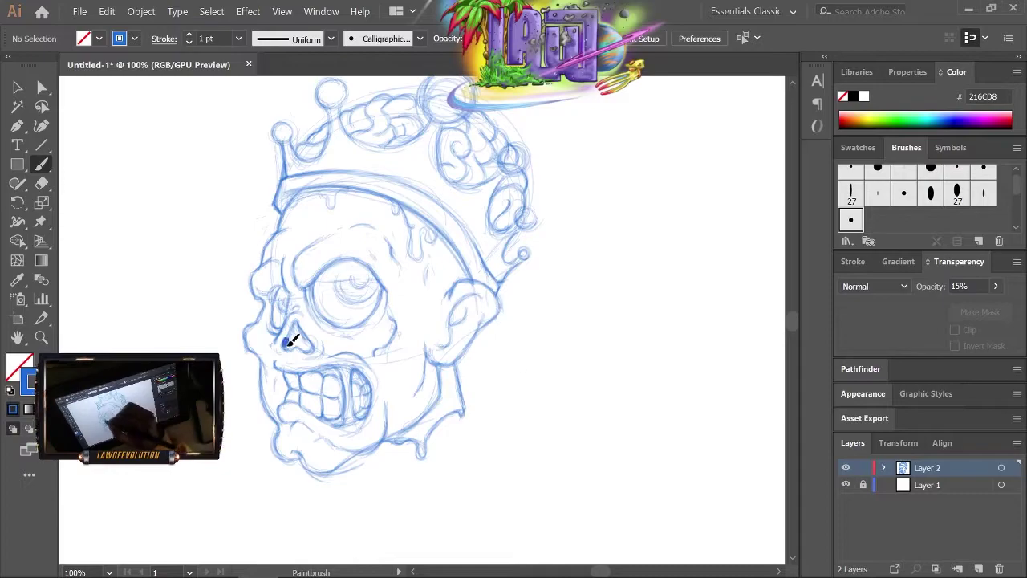
- Shade the eye solid and dab shading on the teeth, then begin Save As
drag(291, 339, 297, 333)
key(ctrl+z)
scroll(305, 321, up, 1)
mouse_move(321, 293)
mouse_down()
mouse_move(349, 341)
mouse_move(345, 309)
mouse_up()
mouse_move(267, 343)
mouse_down()
mouse_move(276, 315)
mouse_move(367, 294)
mouse_up()
scroll(601, 326, down, 1)
drag(336, 388, 341, 385)
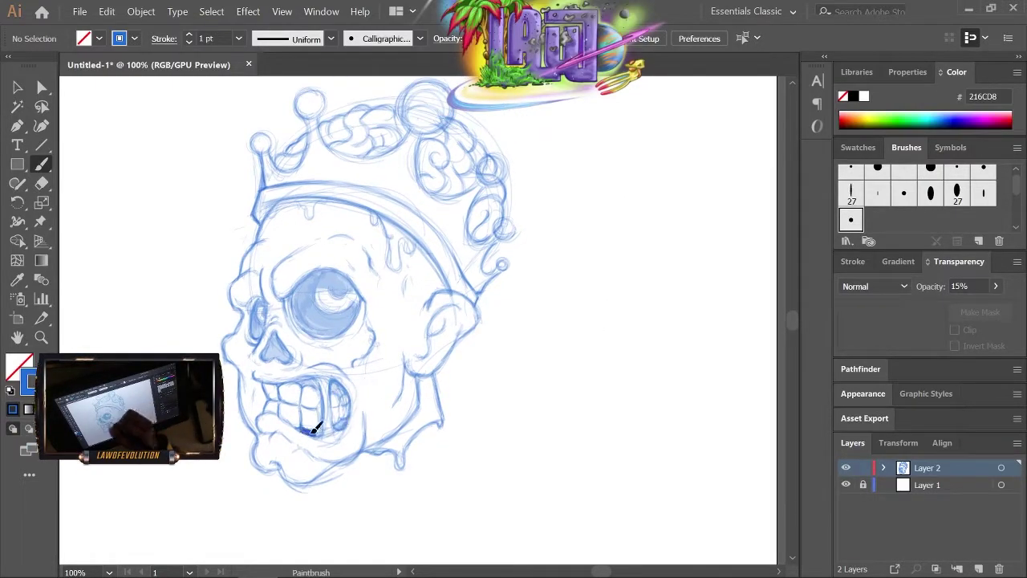
key(ctrl+shift+s)
- Save the file as 'Zombie King' and sketch the earring hanging by the ear
text(Zombie King)
key(Return)
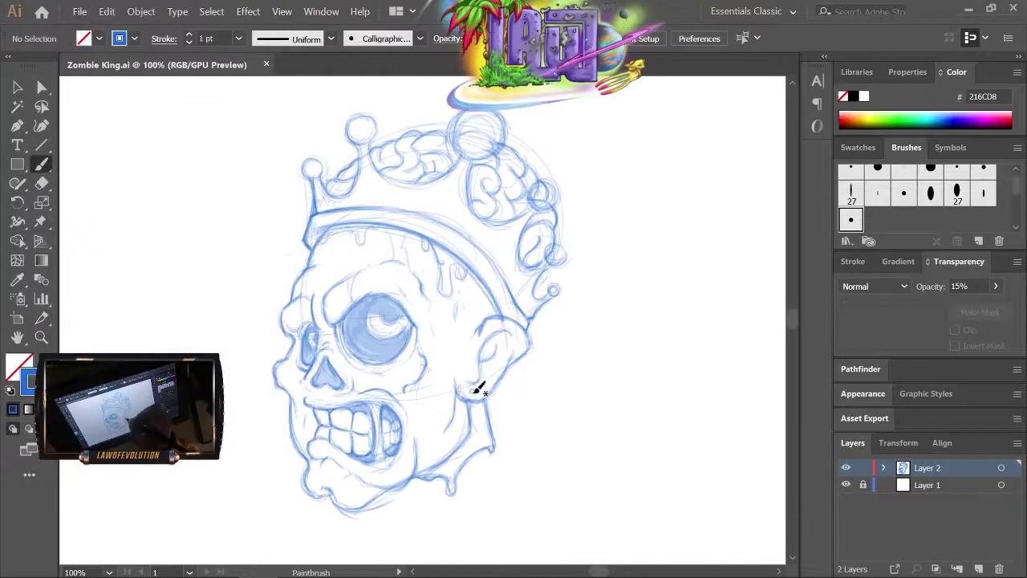
drag(479, 389, 478, 391)
drag(553, 292, 555, 294)
drag(513, 343, 519, 368)
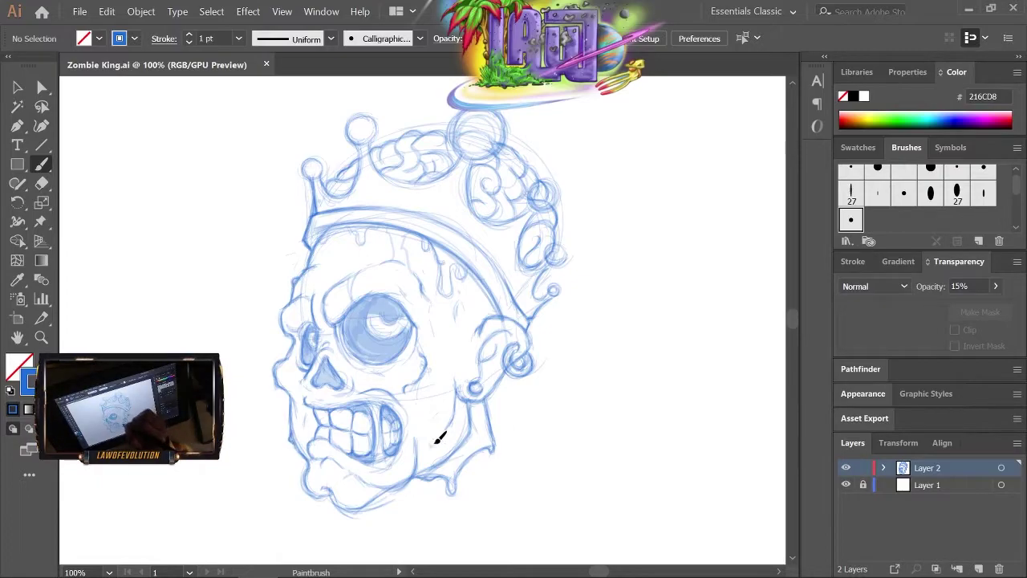
- Sketch the crown's lower band, a jaw line and two drips on the forehead
drag(366, 212, 537, 305)
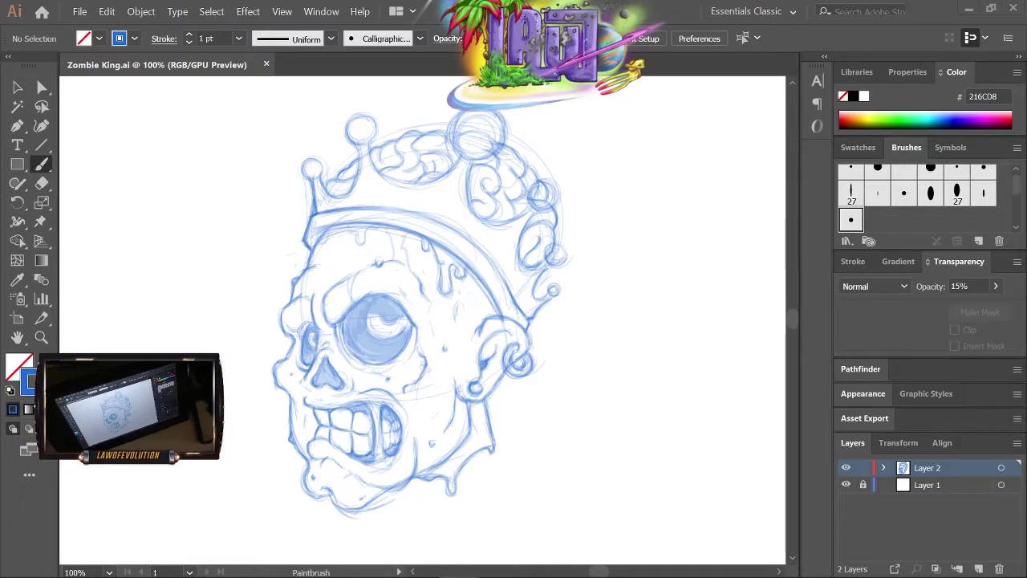
drag(440, 459, 463, 423)
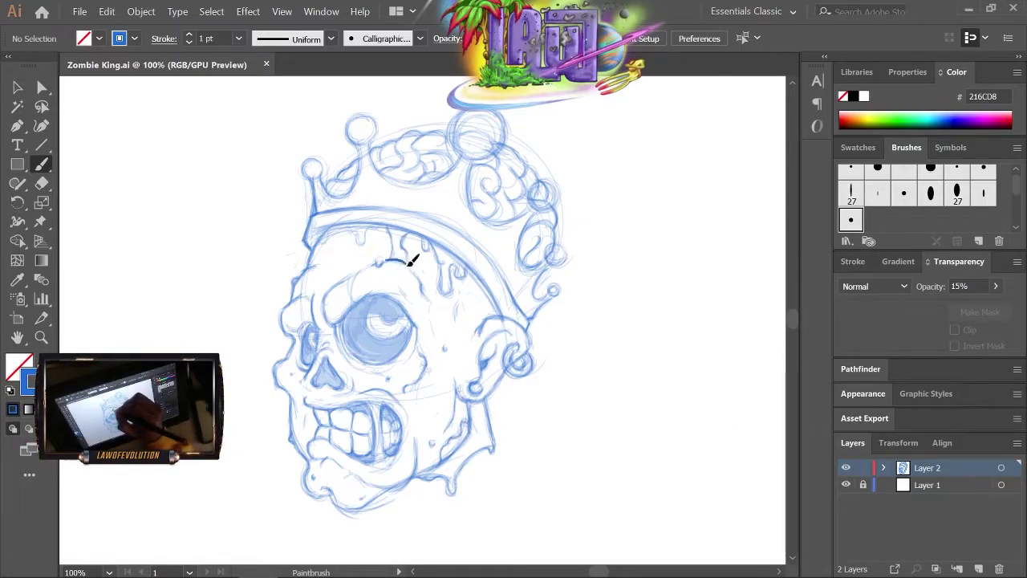
drag(407, 264, 411, 261)
mouse_move(327, 268)
mouse_down()
mouse_move(343, 255)
mouse_move(337, 241)
mouse_up()
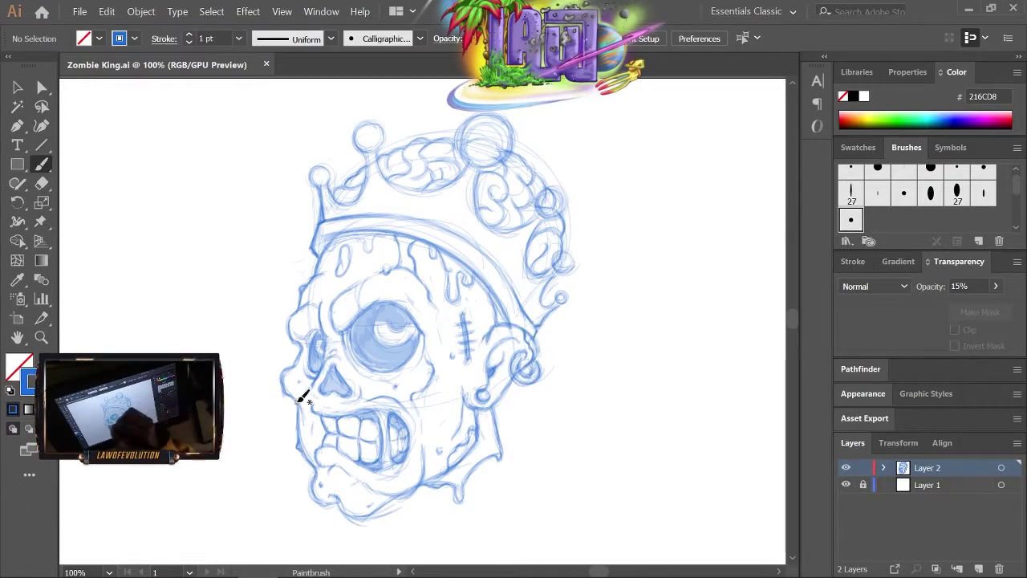
- Add detail strokes to the crown and the tops of the left and right orbs, then zoom out
scroll(646, 379, up, 1)
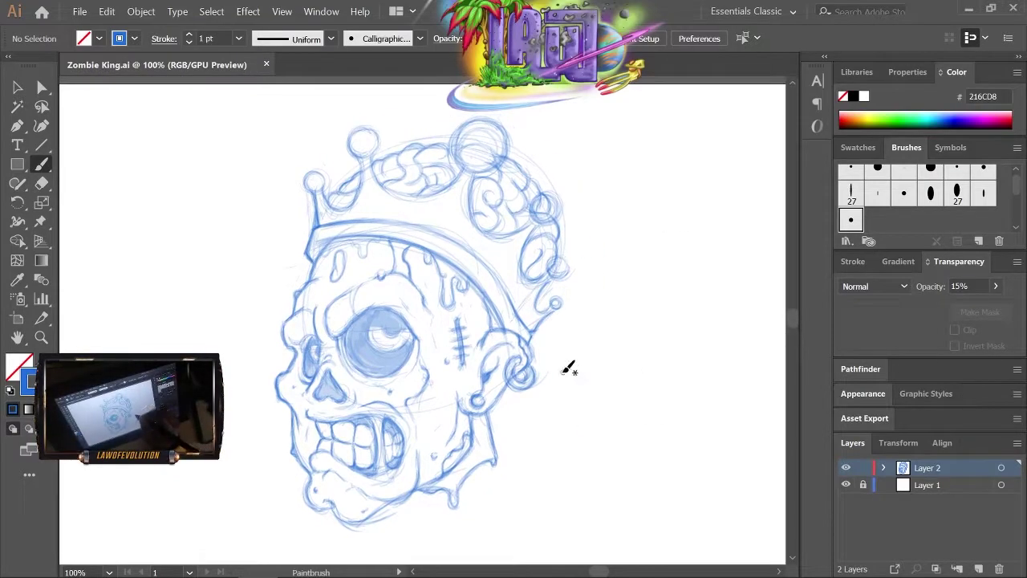
scroll(638, 316, left, 1)
drag(456, 212, 480, 191)
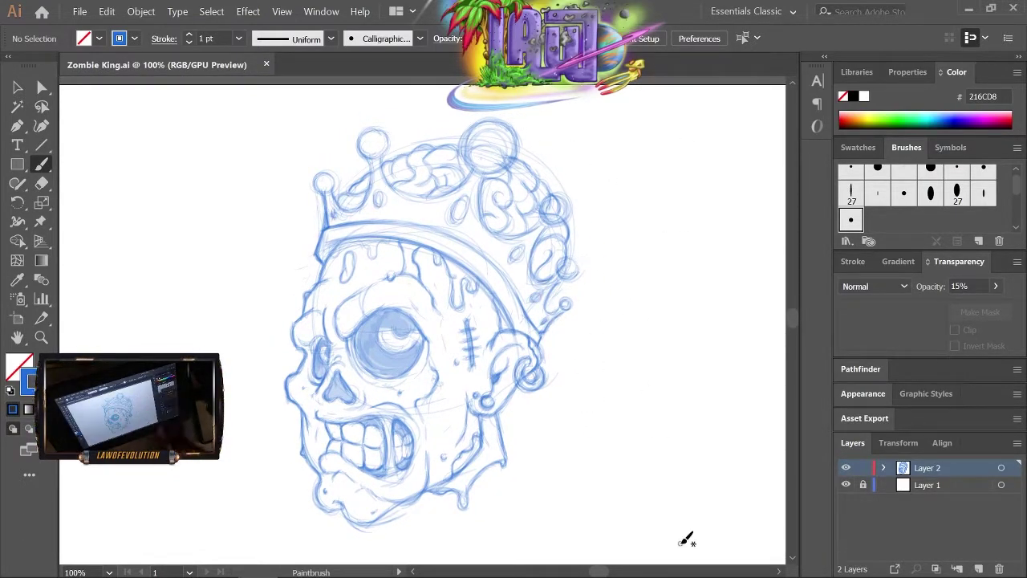
drag(371, 128, 369, 122)
drag(503, 123, 506, 114)
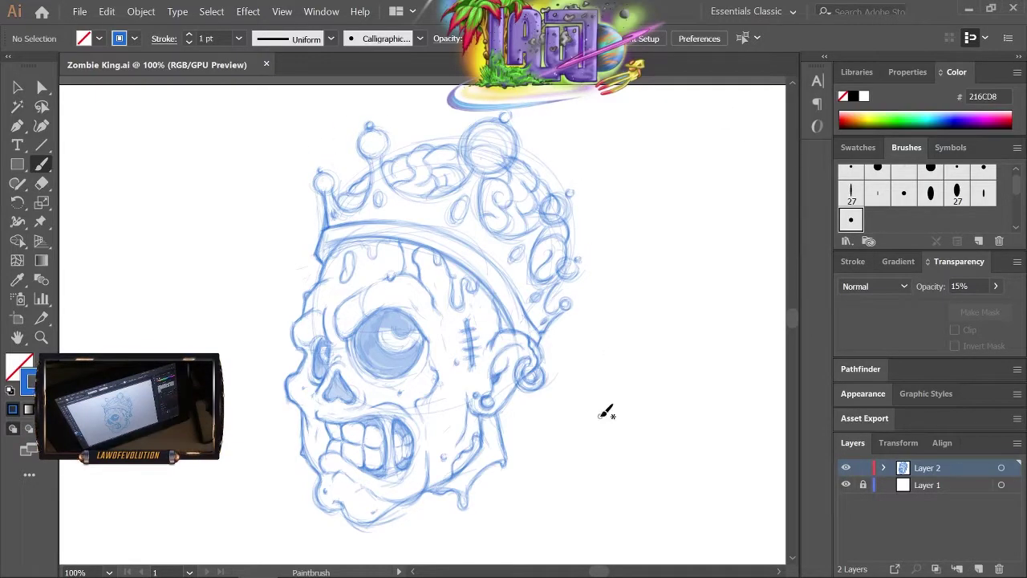
key(v)
key(ctrl+minus)
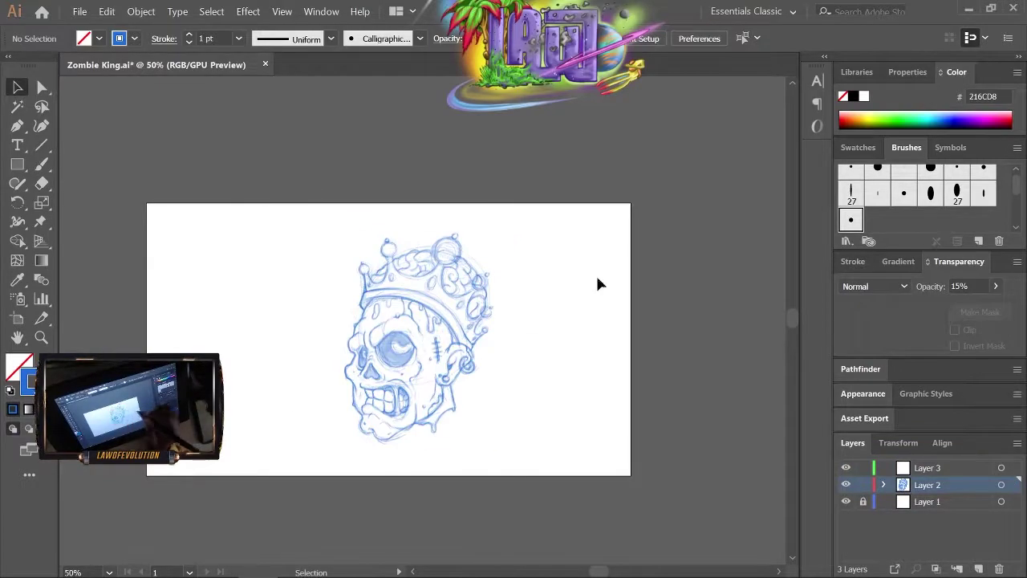
- Add a new layer and ink bold black outlines around the eye, eye socket and left skull edge
click(995, 286)
drag(943, 307, 945, 307)
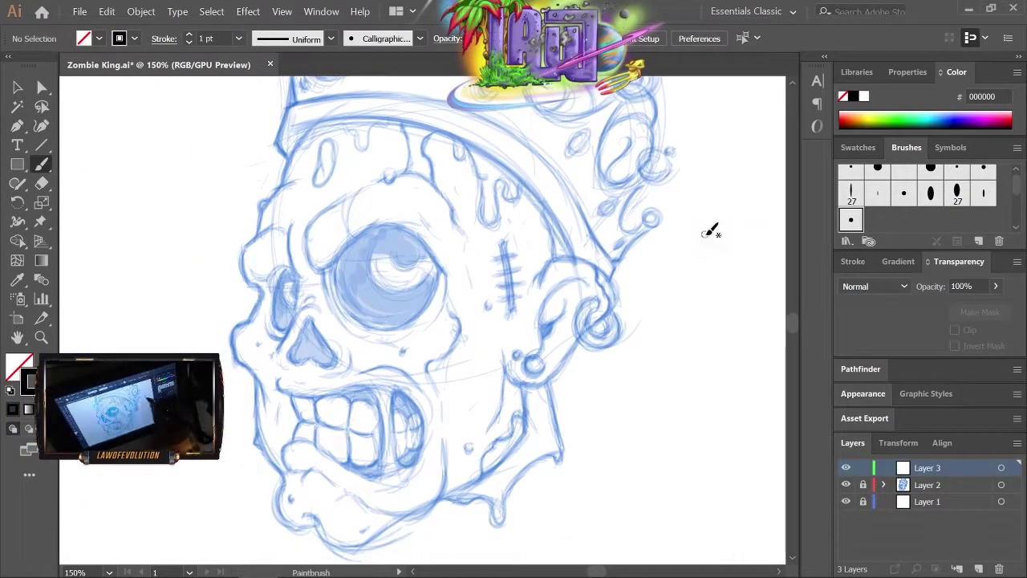
drag(314, 198, 286, 265)
mouse_move(291, 265)
mouse_down()
mouse_move(405, 231)
mouse_move(415, 317)
mouse_up()
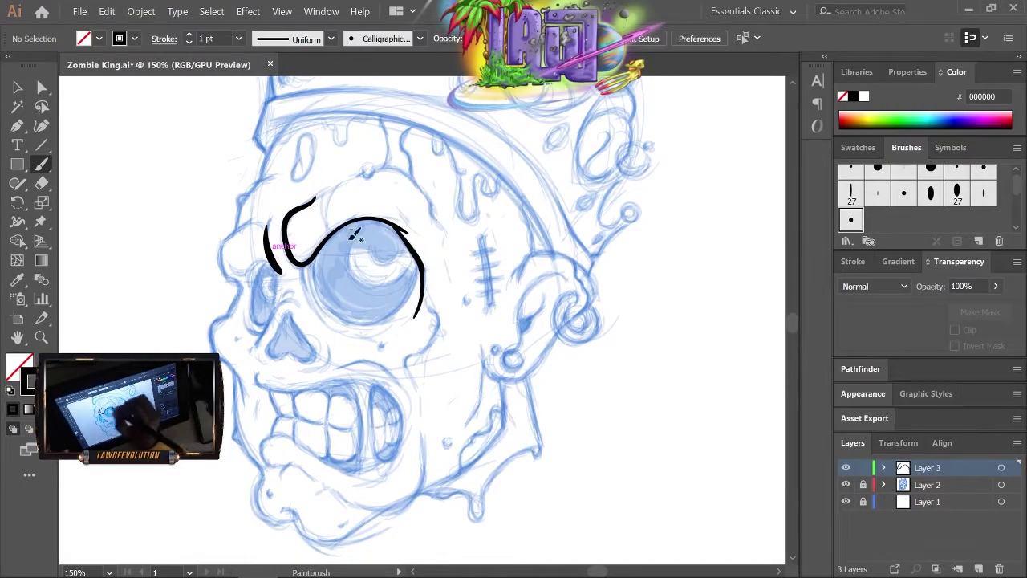
drag(310, 289, 403, 322)
drag(242, 218, 240, 279)
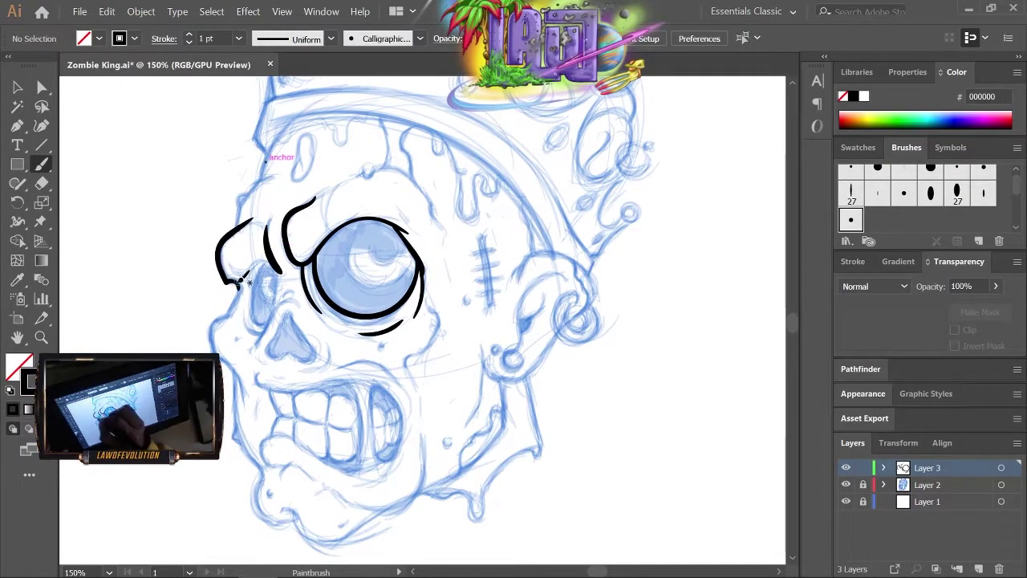
drag(245, 217, 305, 116)
drag(431, 301, 434, 343)
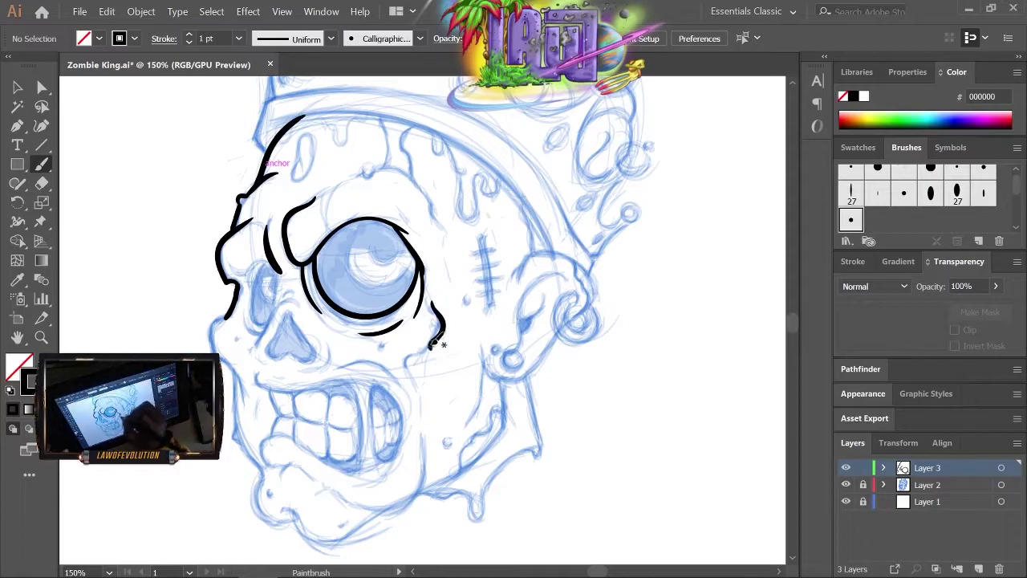
- Ink the right and lower-left jaw outlines and the curved lip around the mouth
drag(357, 494, 419, 437)
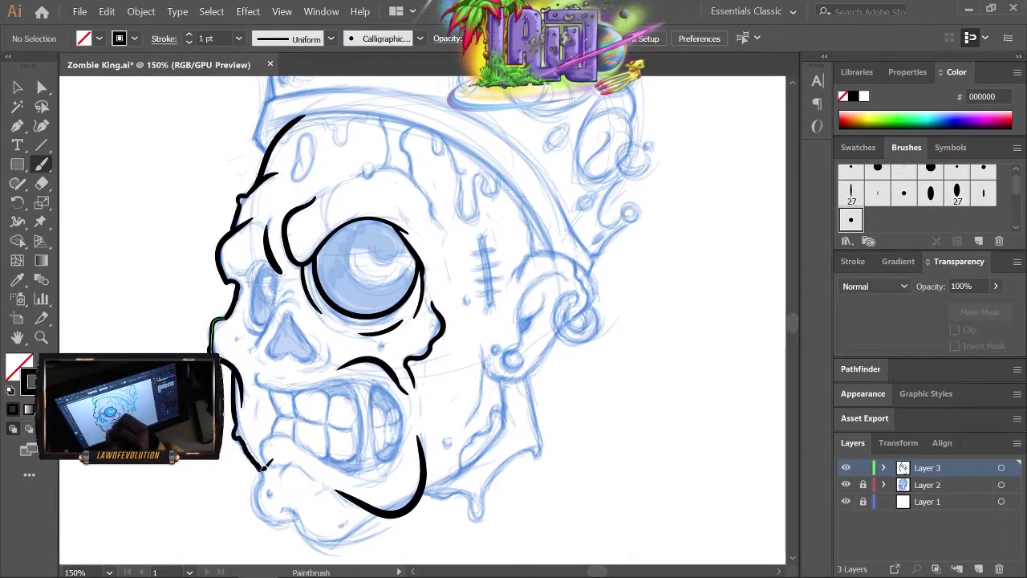
drag(264, 476, 384, 520)
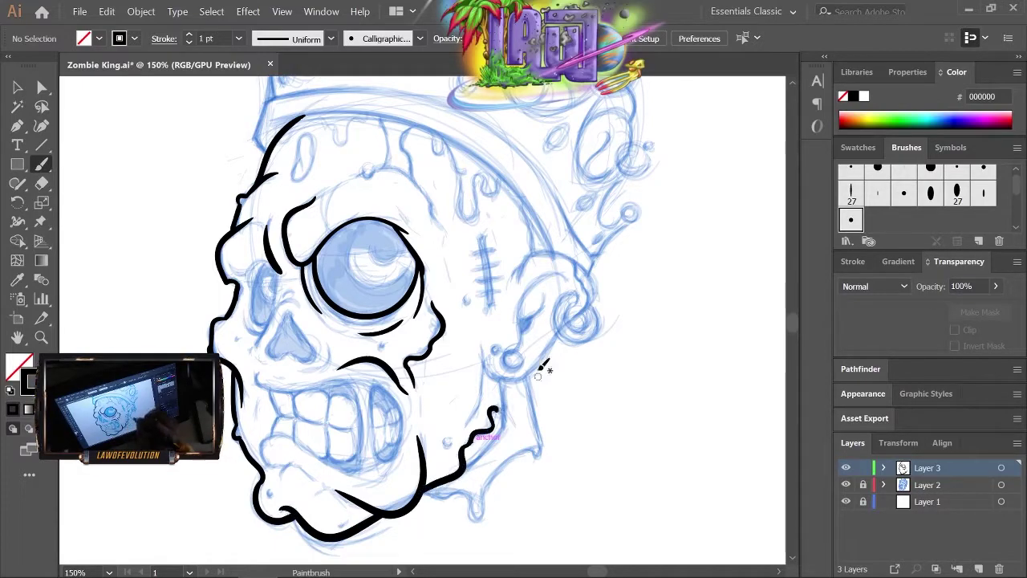
scroll(523, 388, up, 3)
scroll(523, 388, down, 3)
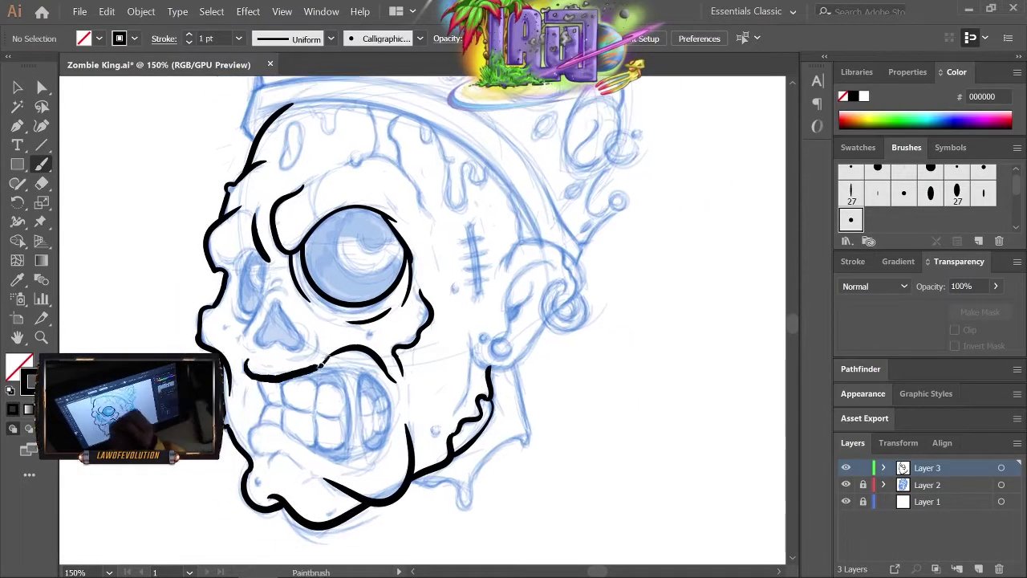
drag(246, 371, 250, 427)
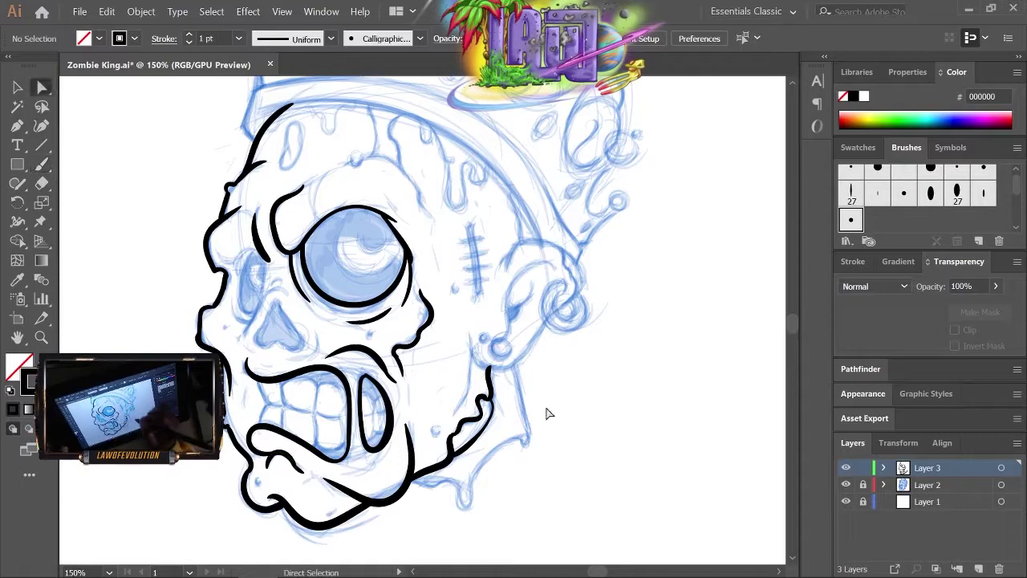
scroll(650, 273, up, 2)
- Ink small face marks, the ear outline and the curve under the earring
drag(651, 274, 688, 282)
drag(327, 204, 313, 234)
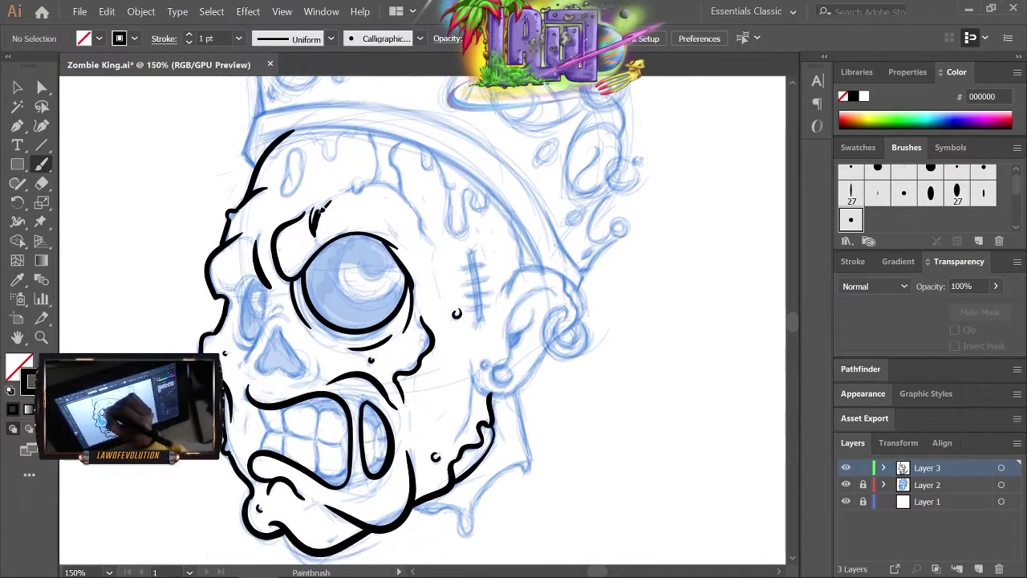
drag(435, 236, 366, 243)
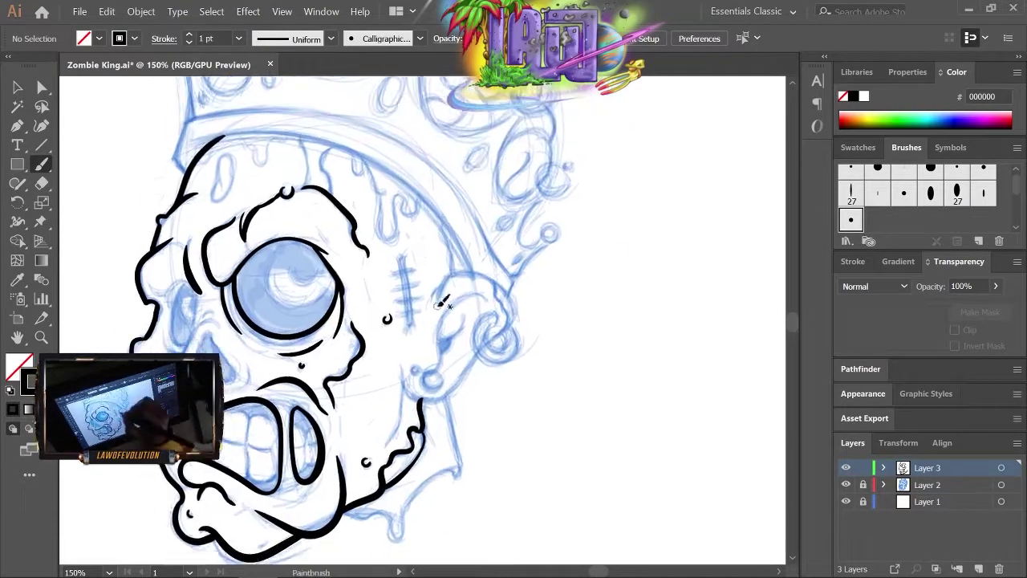
drag(439, 305, 507, 321)
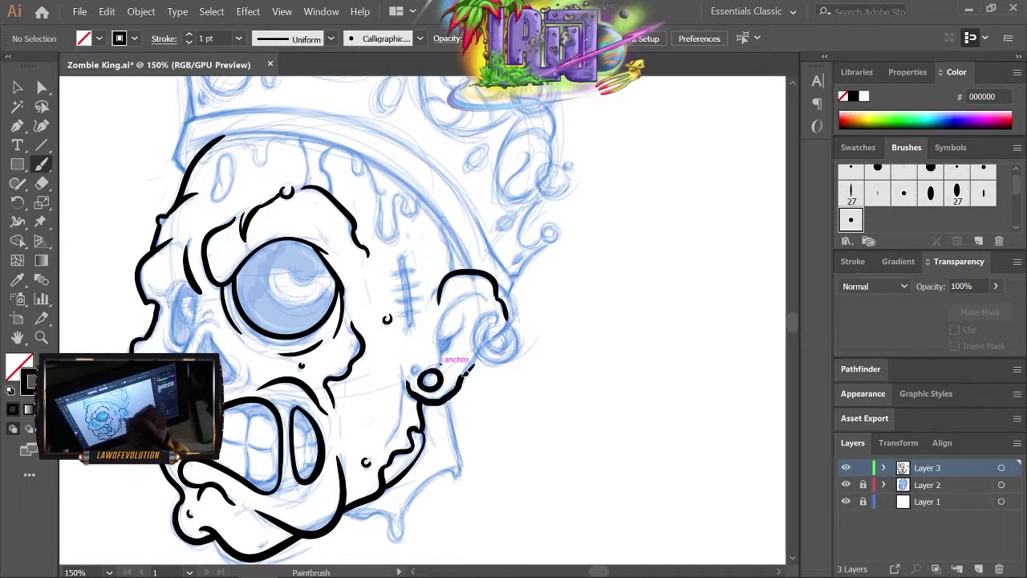
drag(474, 353, 407, 384)
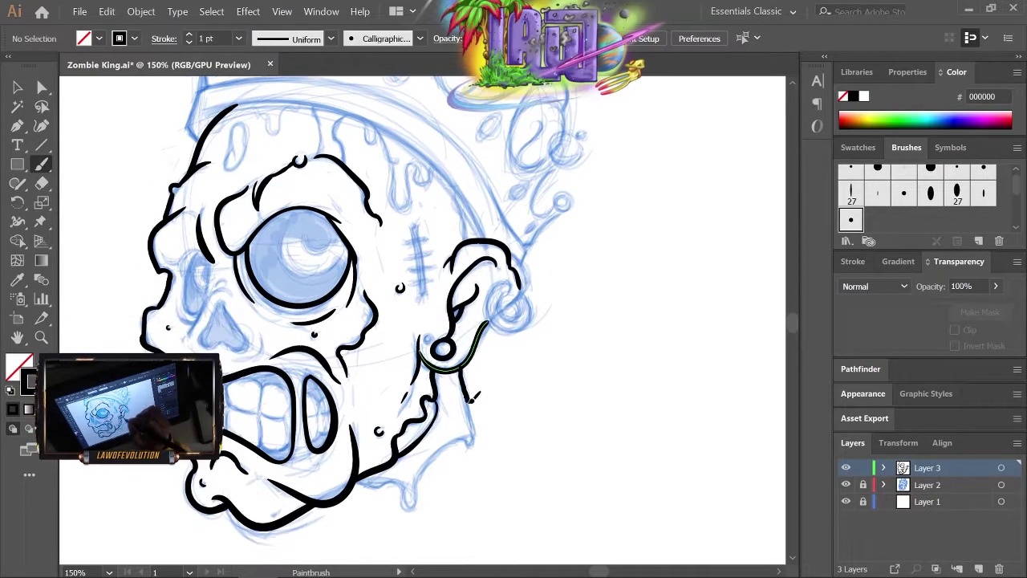
scroll(514, 321, up, 3)
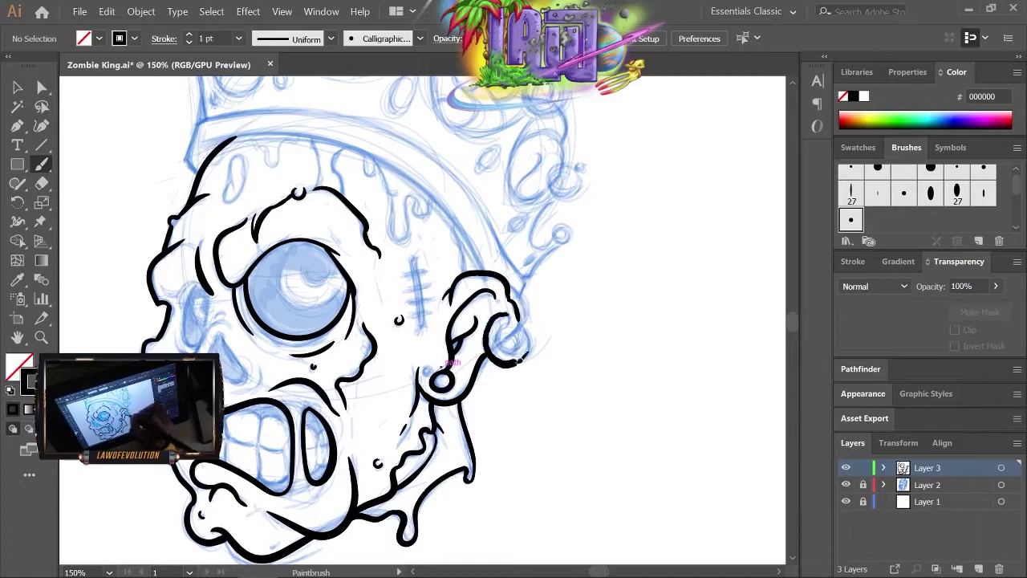
drag(539, 325, 614, 268)
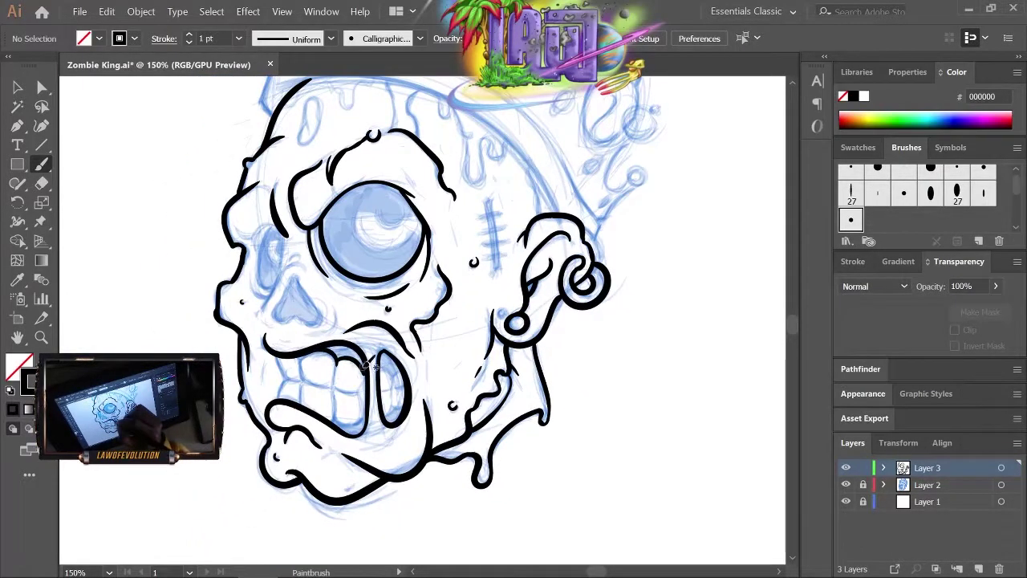
- Ink the edge of a front tooth and zoom out to check the whole head
drag(365, 365, 353, 432)
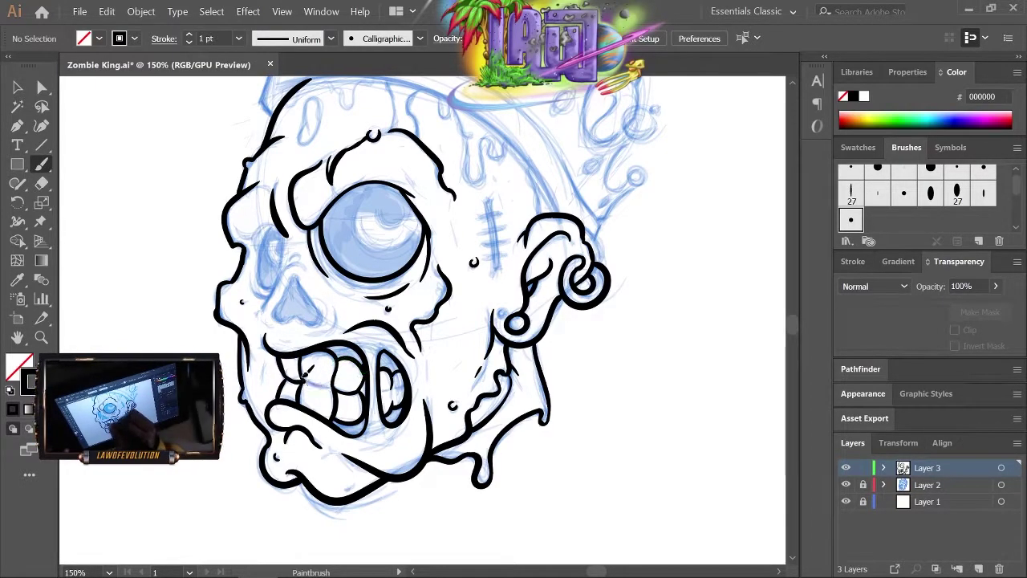
drag(543, 347, 555, 379)
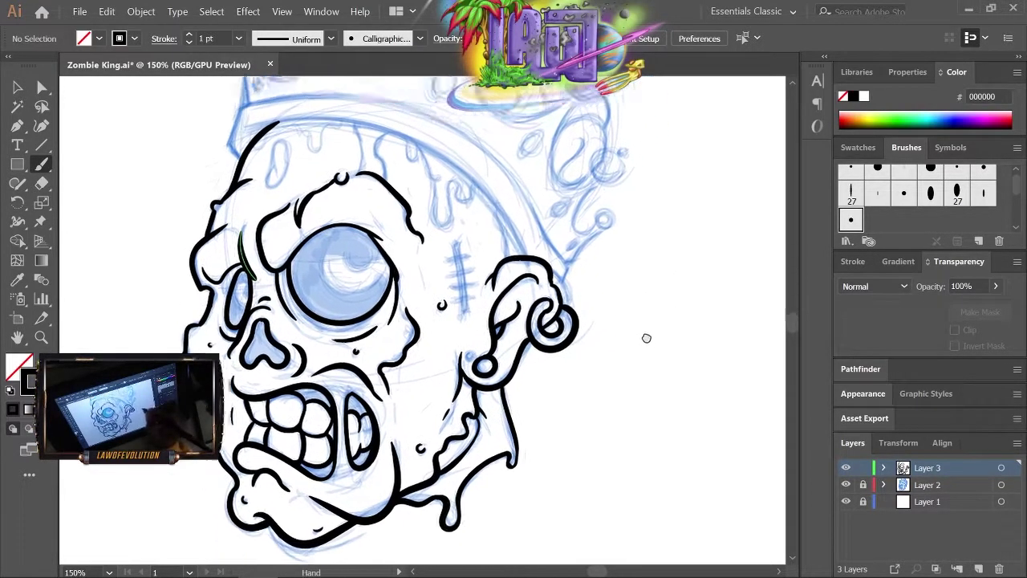
scroll(646, 338, up, 3)
key(ctrl+minus)
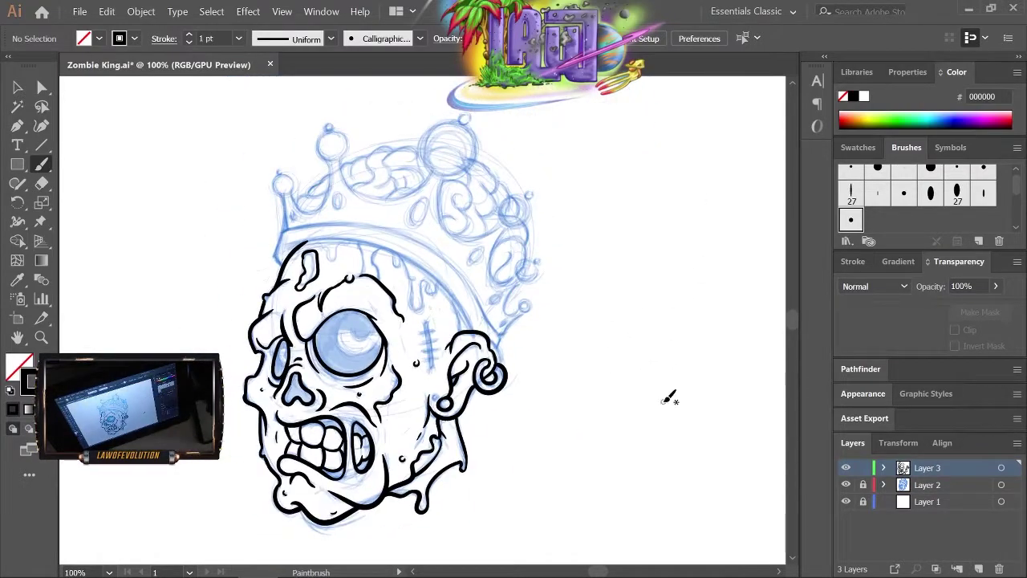
- Ink the crown band arc across the skull, extending it on the left
key(ctrl+equal)
drag(210, 199, 488, 331)
scroll(567, 291, up, 2)
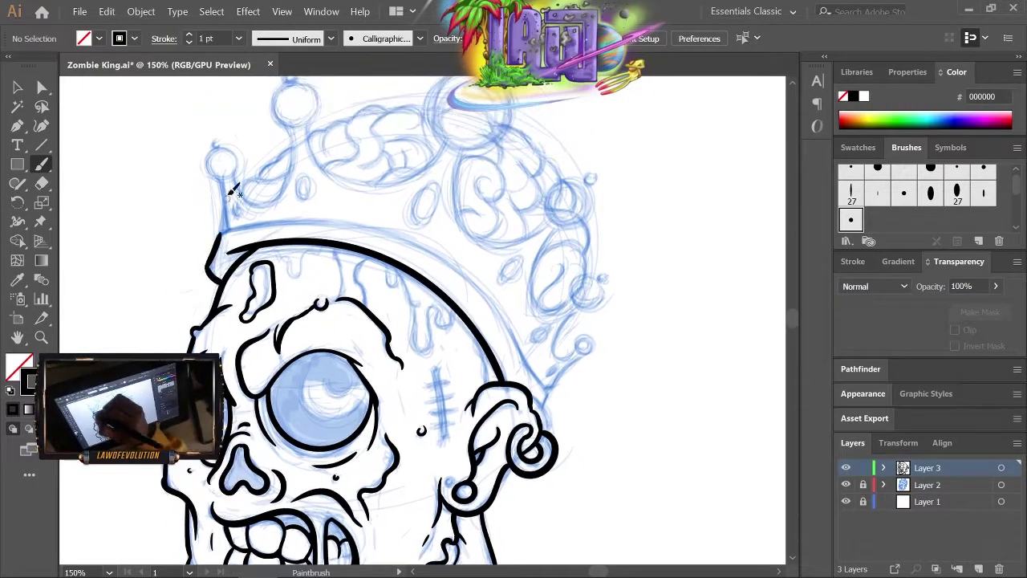
mouse_move(215, 240)
mouse_down()
mouse_move(331, 215)
mouse_move(448, 270)
mouse_up()
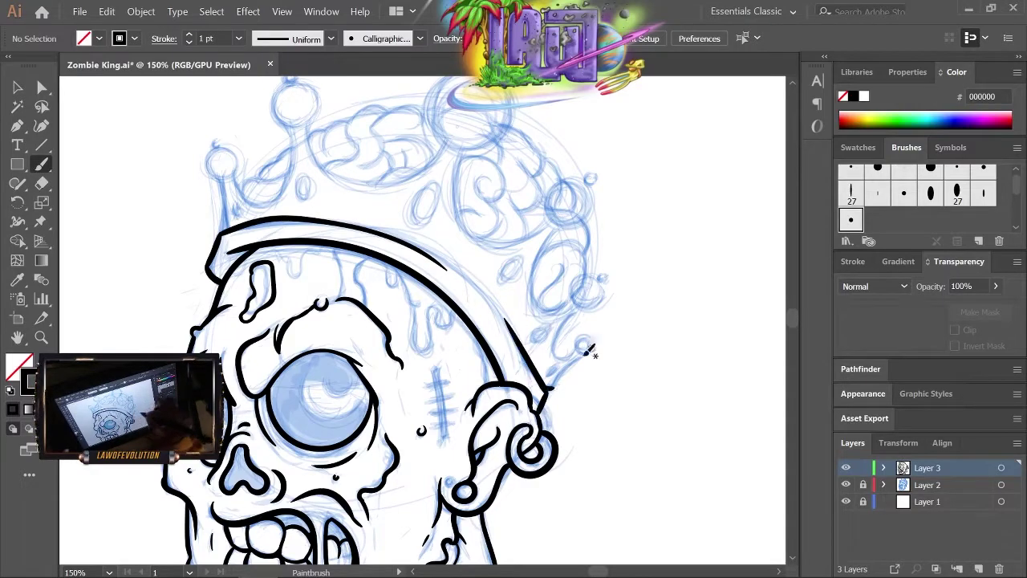
key(ctrl+minus)
key(ctrl+equal)
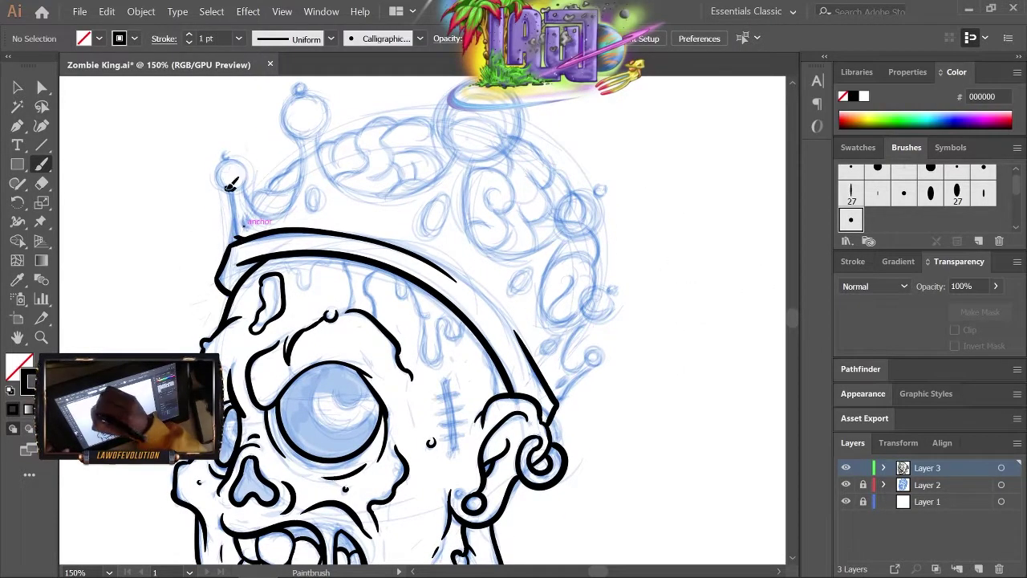
- Ink the left prong stem, the large top ball and the small prong balls
drag(238, 229, 237, 229)
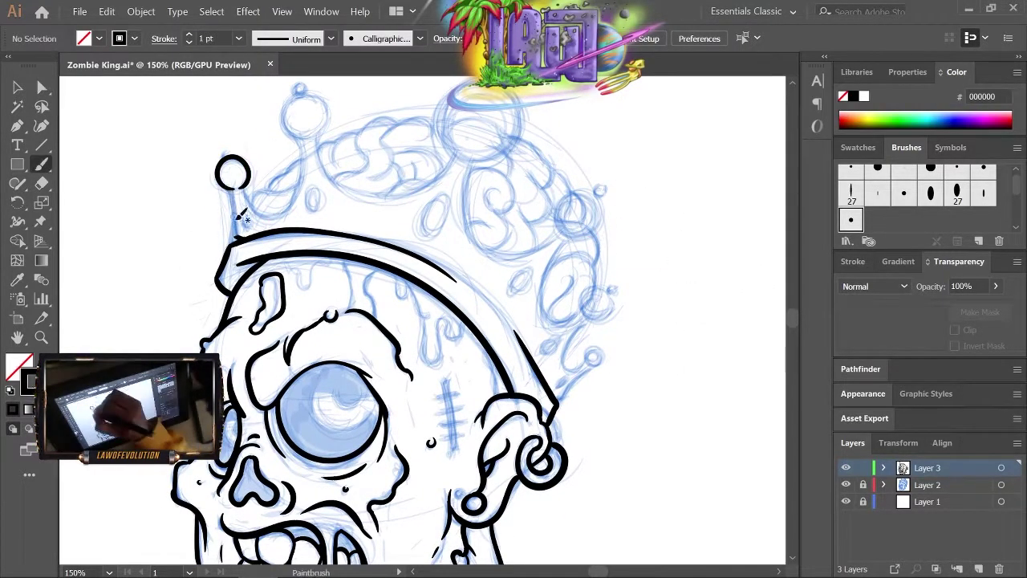
scroll(688, 197, up, 2)
drag(273, 167, 265, 170)
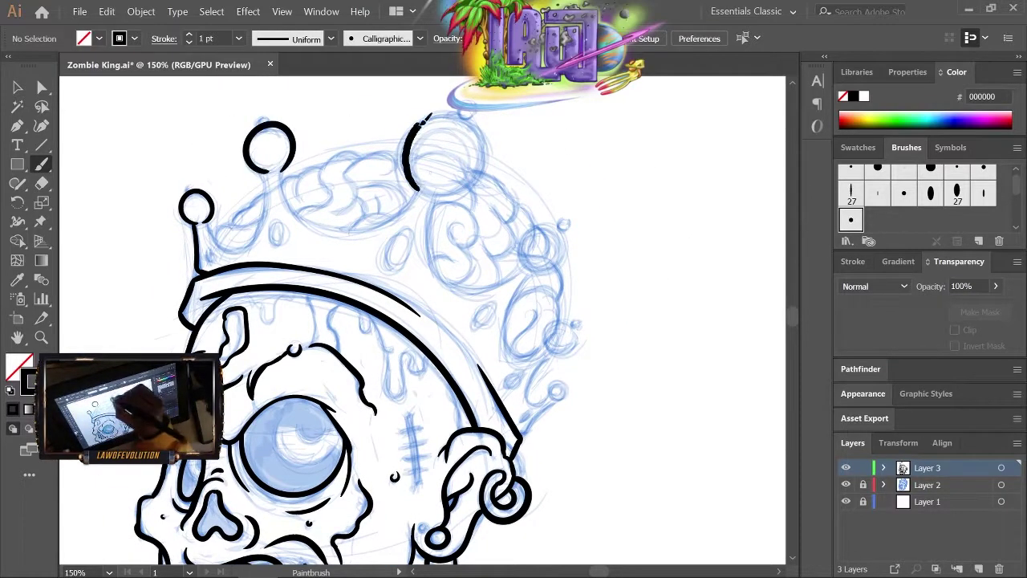
drag(437, 199, 422, 191)
drag(531, 274, 523, 265)
key(ctrl+minus)
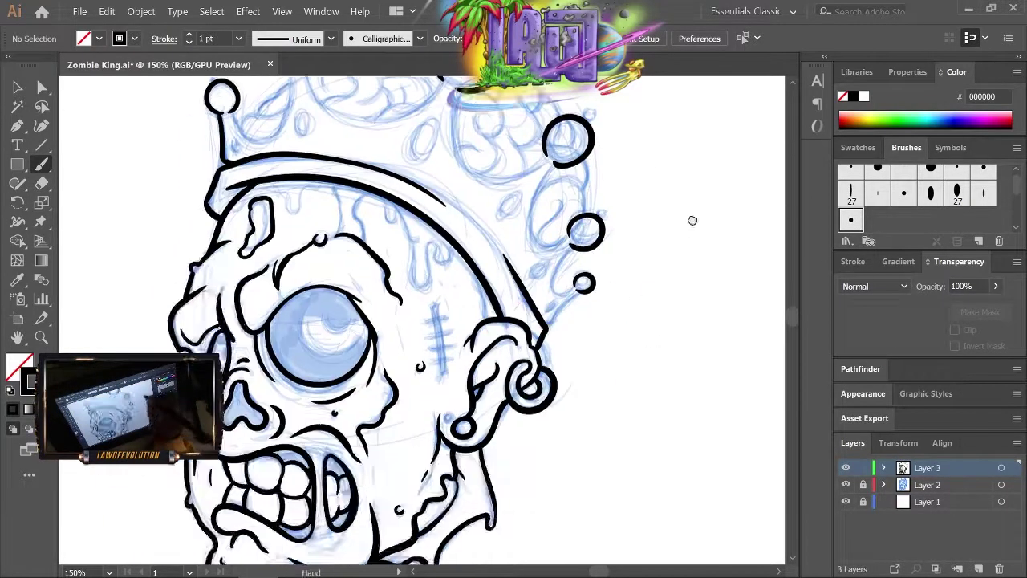
key(ctrl+equal)
- Connect the crown balls with curves, and add a teardrop under the crown and an oval gem
mouse_move(223, 262)
mouse_down()
mouse_move(286, 187)
mouse_move(427, 201)
mouse_up()
drag(447, 217, 468, 286)
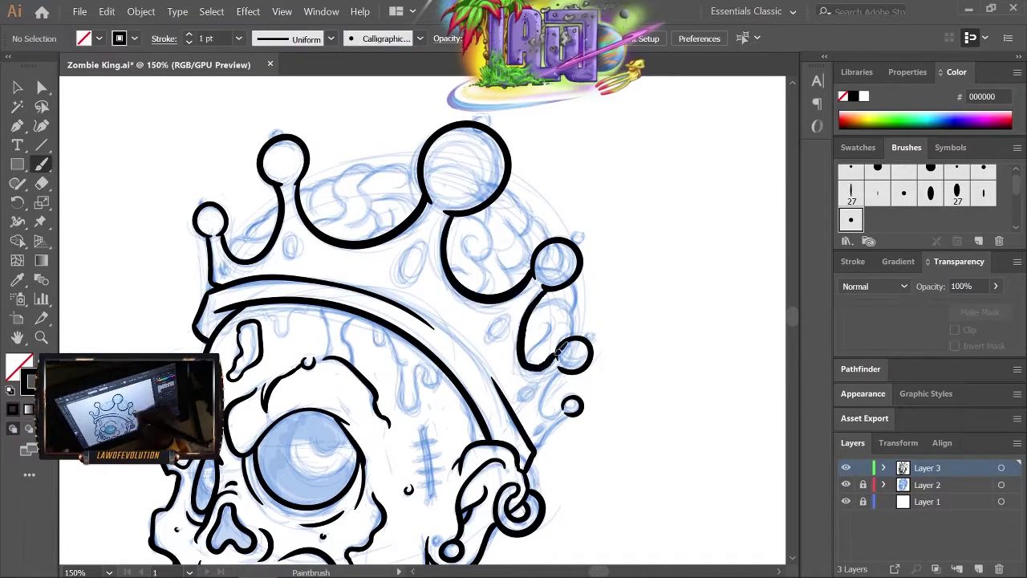
key(ctrl+minus)
key(ctrl+equal)
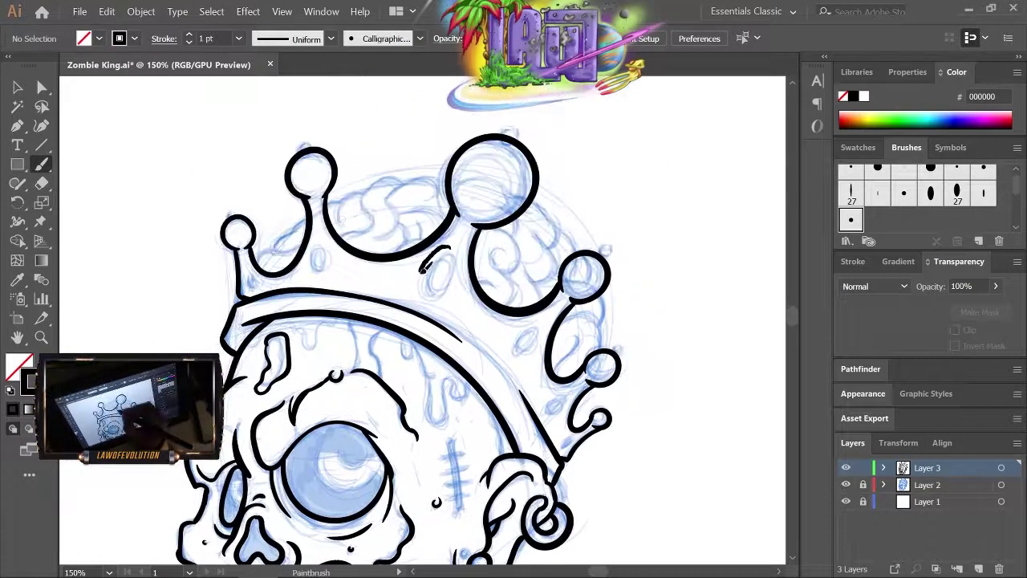
drag(455, 249, 450, 258)
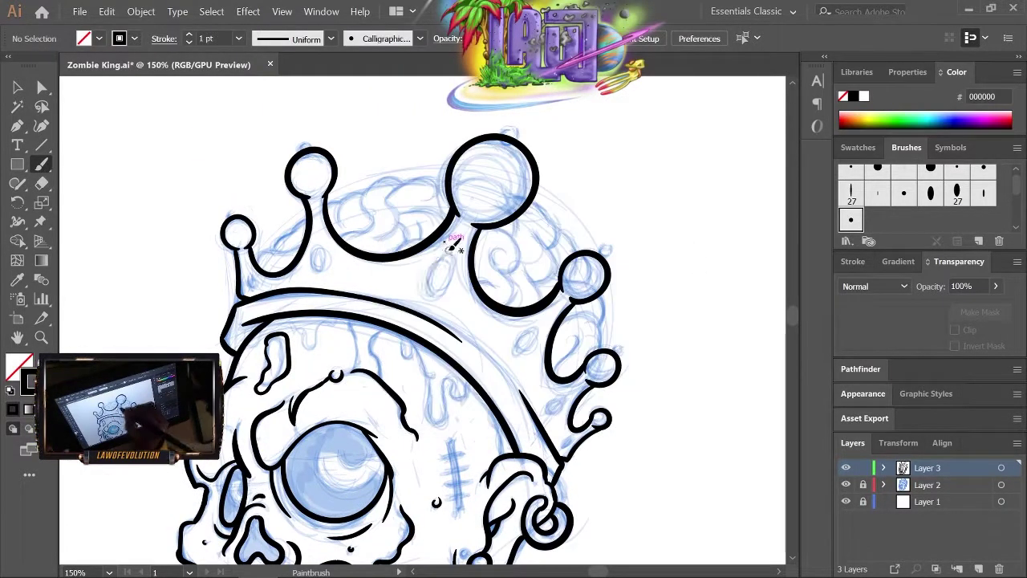
drag(539, 327, 536, 331)
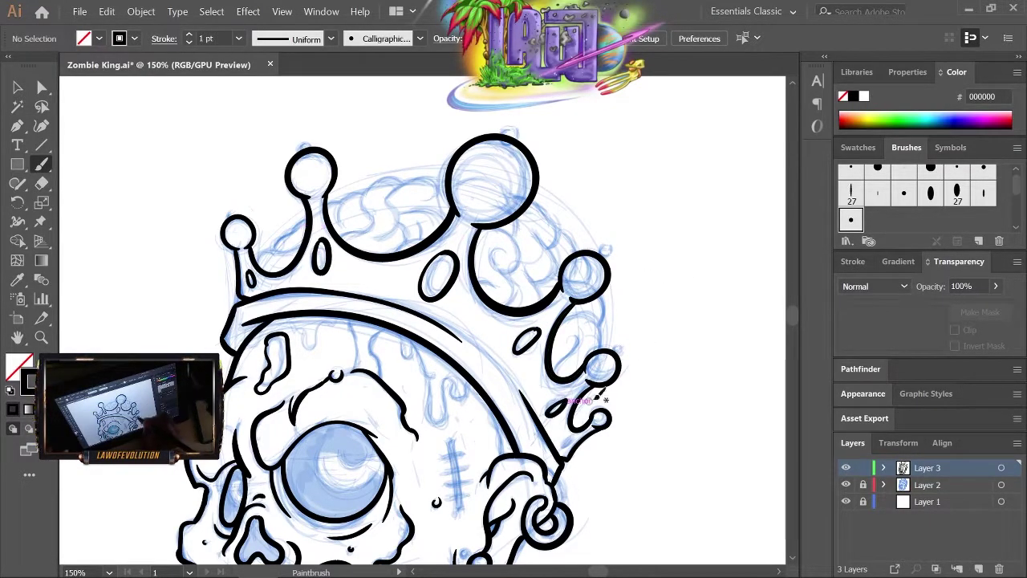
- Ink the stitches on the forehead
key(ctrl+minus)
key(ctrl+equal)
key(ctrl+equal)
drag(411, 277, 427, 312)
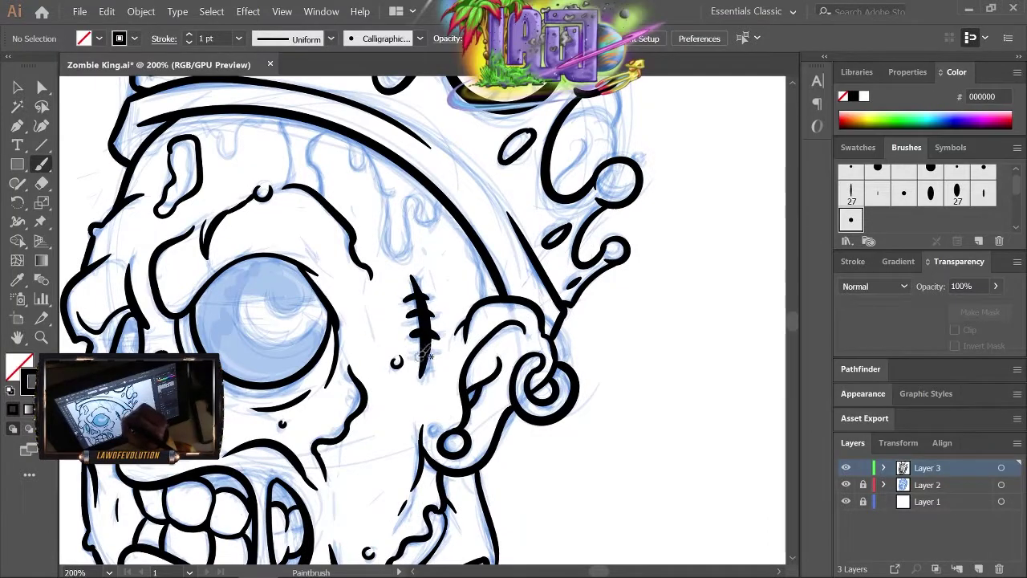
key(ctrl+minus)
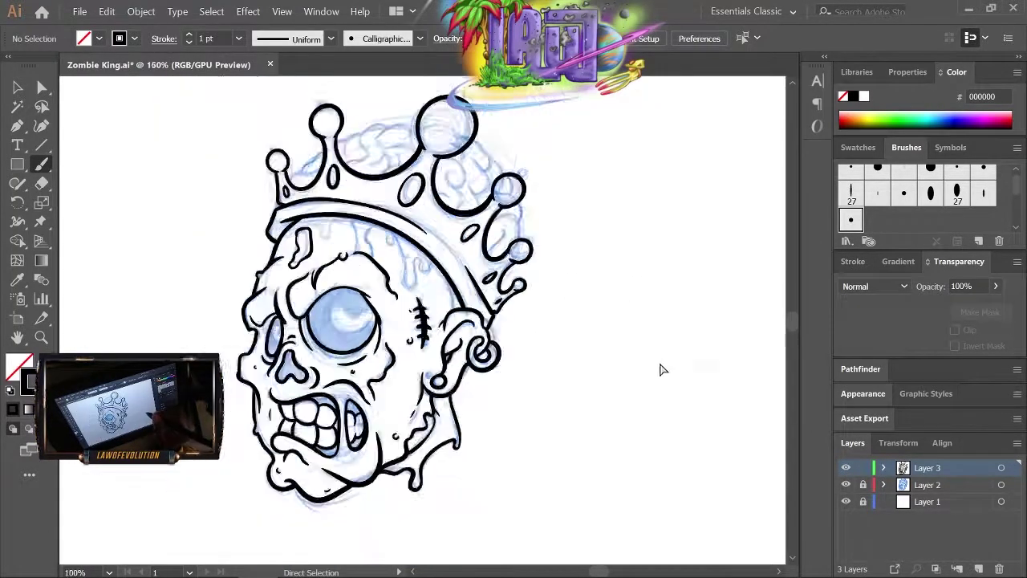
- Draw a drip under the crown band, a small oval, and brain lobes and folds inside the crown
key(ctrl+equal)
drag(344, 173, 366, 183)
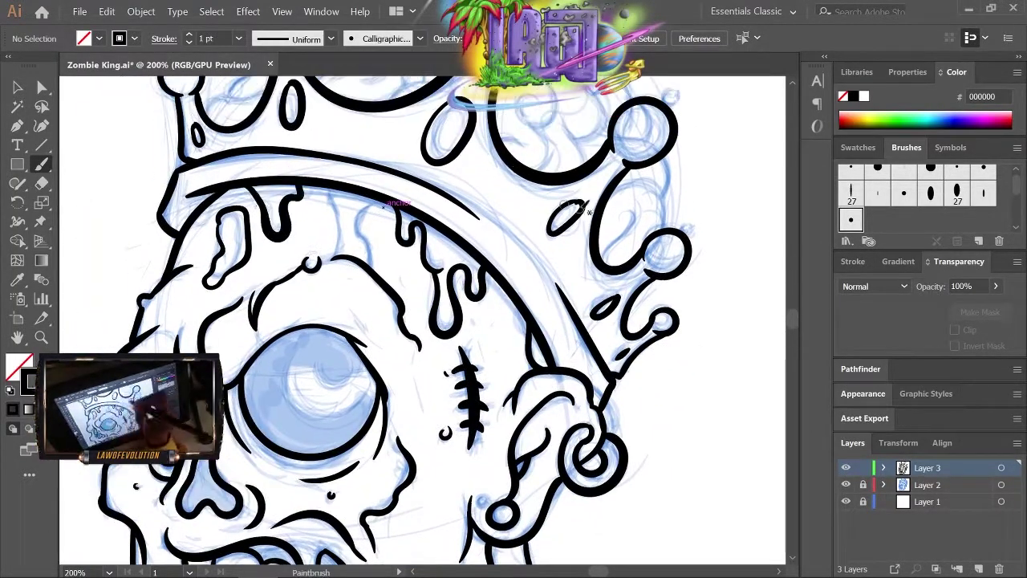
scroll(367, 184, up, 5)
mouse_move(160, 286)
mouse_down()
mouse_move(210, 282)
mouse_move(233, 241)
mouse_up()
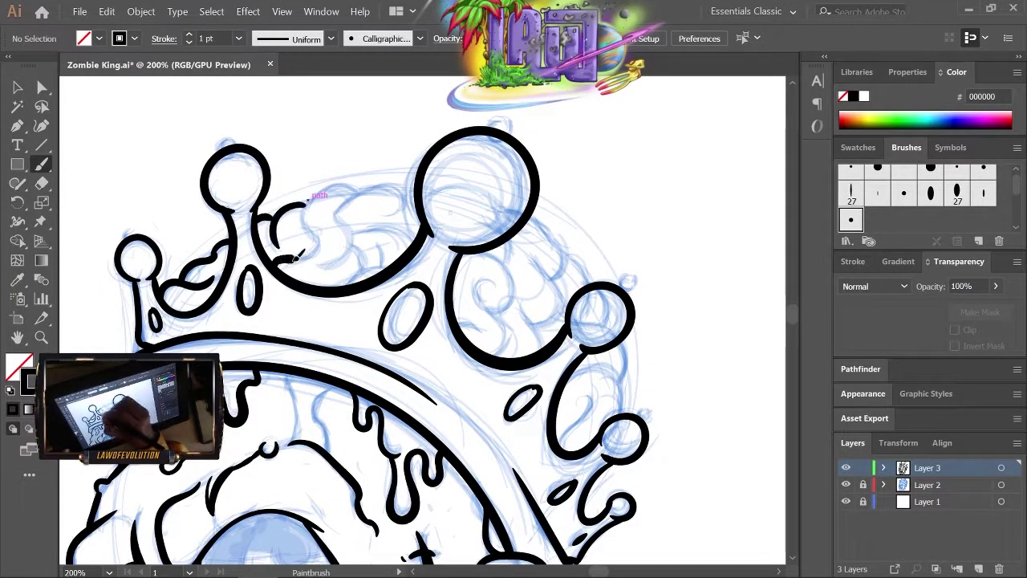
drag(297, 255, 337, 266)
drag(330, 210, 406, 241)
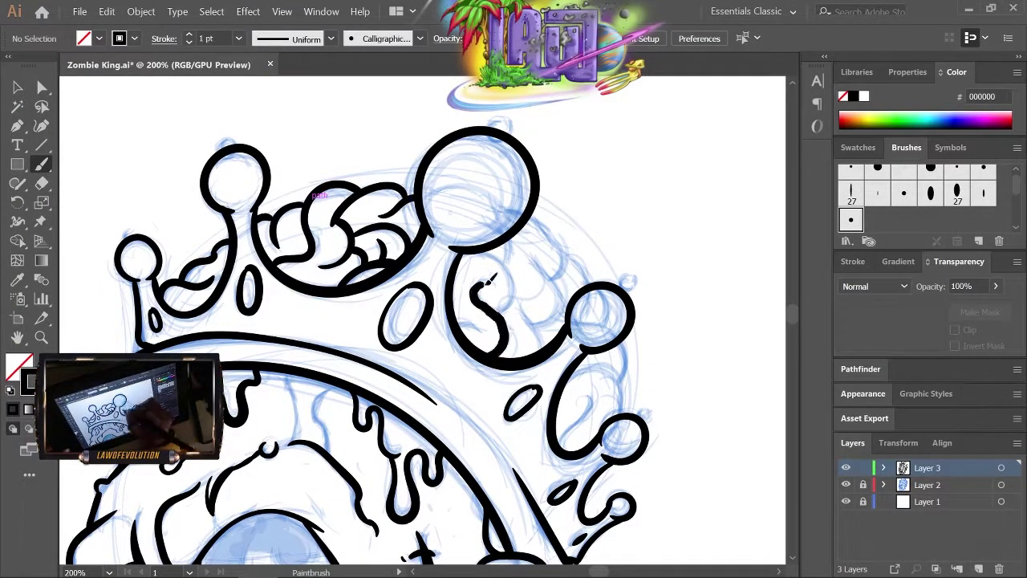
scroll(655, 365, down, 3)
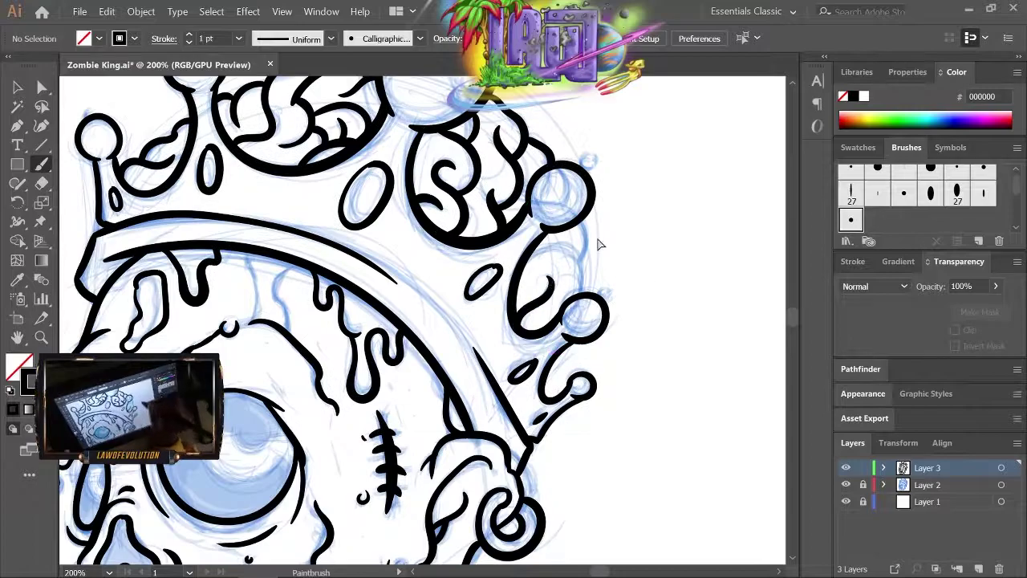
- Outline the top of the right brain lobe and review the whole inked head
drag(523, 259, 590, 275)
scroll(714, 334, down, 2)
scroll(672, 266, down, 2)
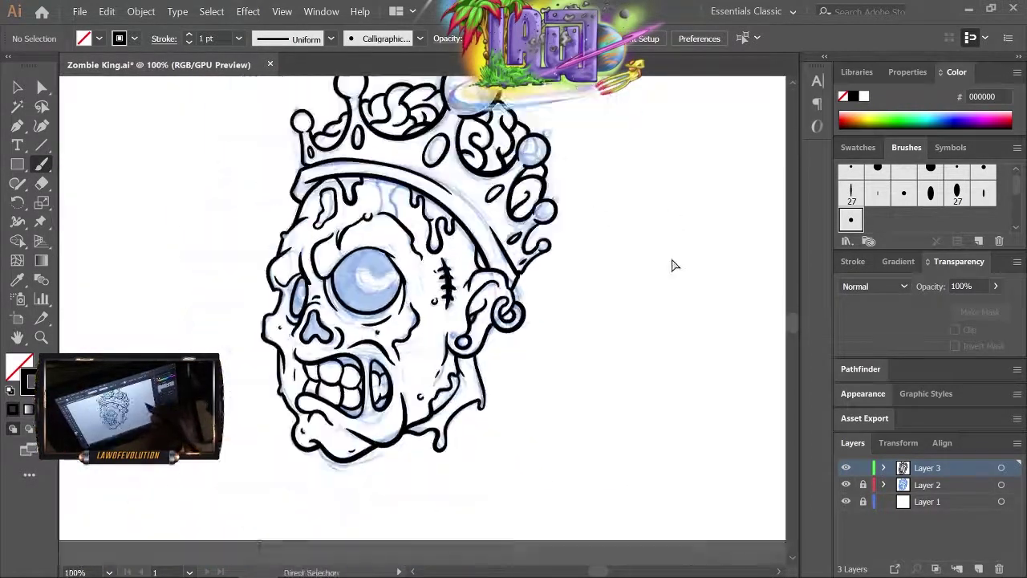
scroll(672, 265, up, 1)
scroll(601, 413, up, 2)
key(ctrl+minus)
- With the Pencil and a black fill, draw a filled shadow shape beside the eye
key(n)
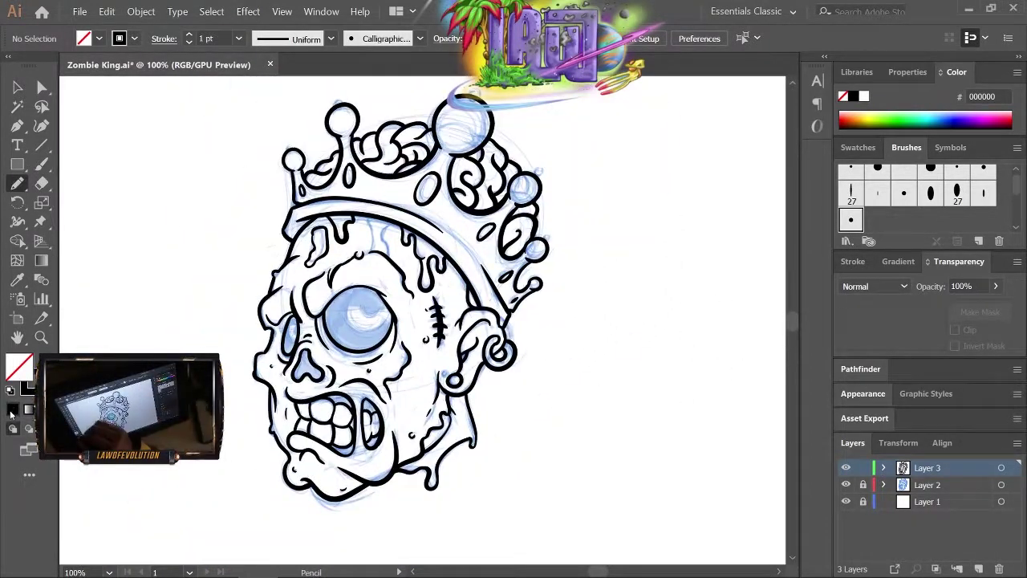
click(11, 411)
key(ctrl+plus)
key(ctrl+plus)
key(ctrl+plus)
drag(326, 358, 267, 408)
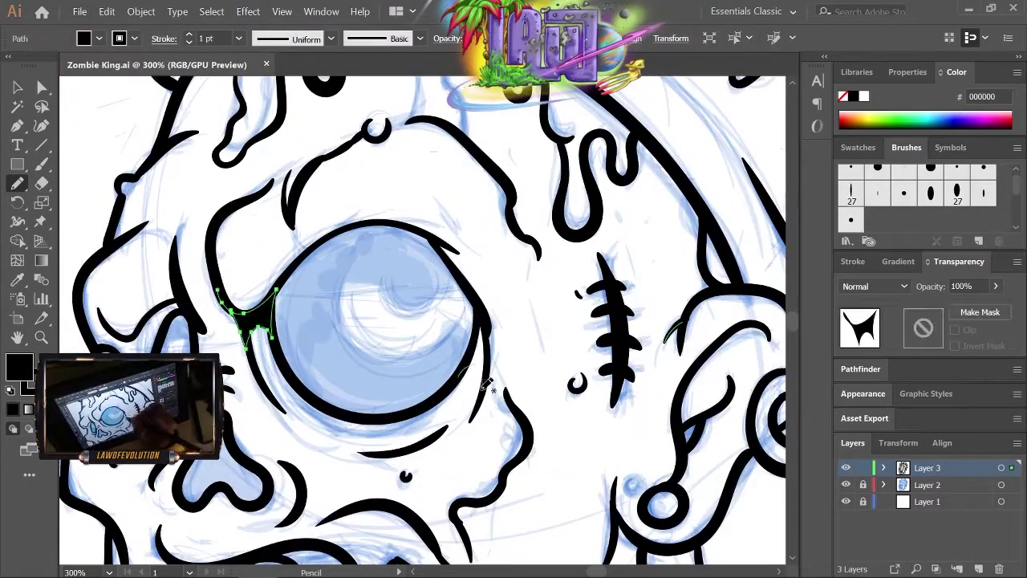
- Draw the iris so the eye fills black around it
scroll(269, 351, down, 2)
scroll(268, 354, down, 5)
scroll(268, 353, right, 5)
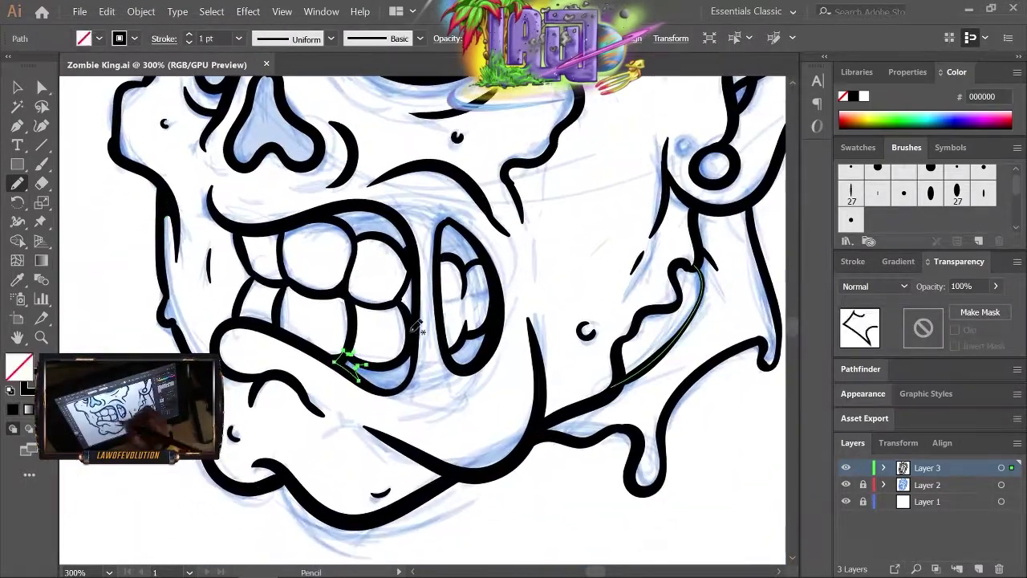
scroll(268, 353, right, 3)
scroll(510, 233, up, 5)
drag(526, 475, 502, 507)
scroll(510, 233, down, 2)
scroll(510, 241, left, 5)
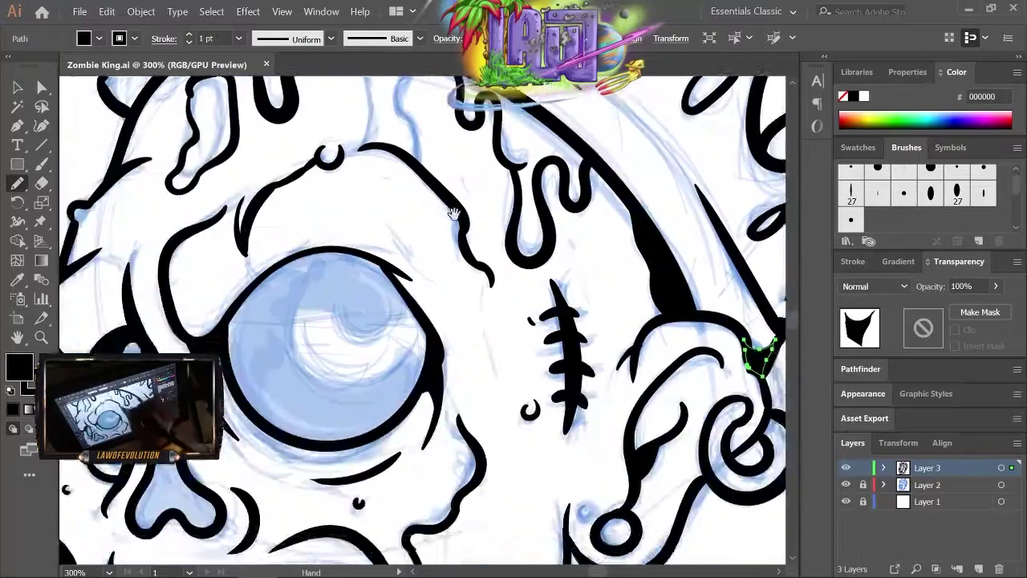
scroll(506, 277, left, 2)
drag(470, 285, 373, 275)
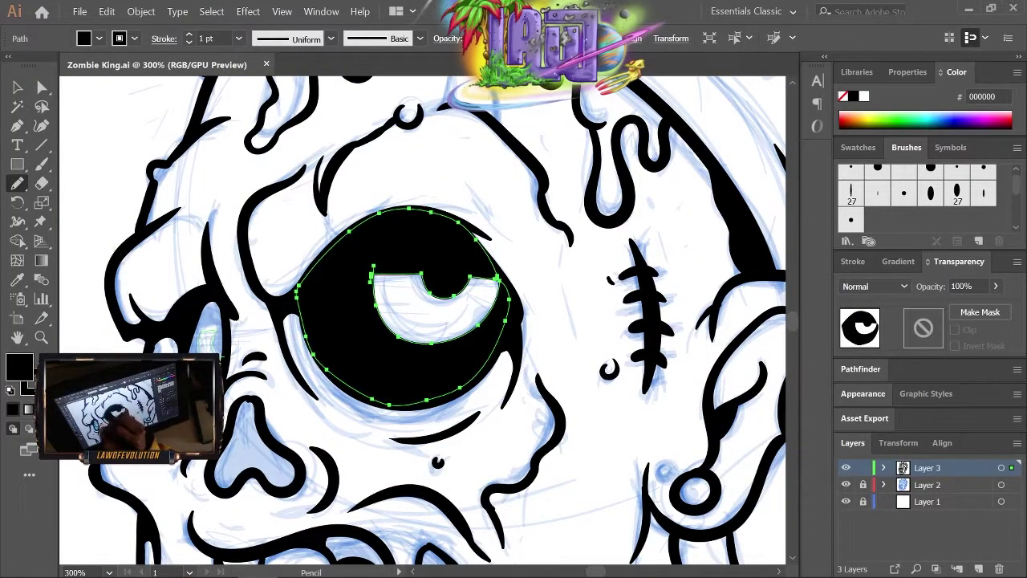
- Deselect the eye and draw a curved accent stroke along the crown's edge
key(a)
key(ctrl+shift+a)
key(ctrl+minus)
scroll(695, 436, up, 3)
scroll(692, 447, right, 3)
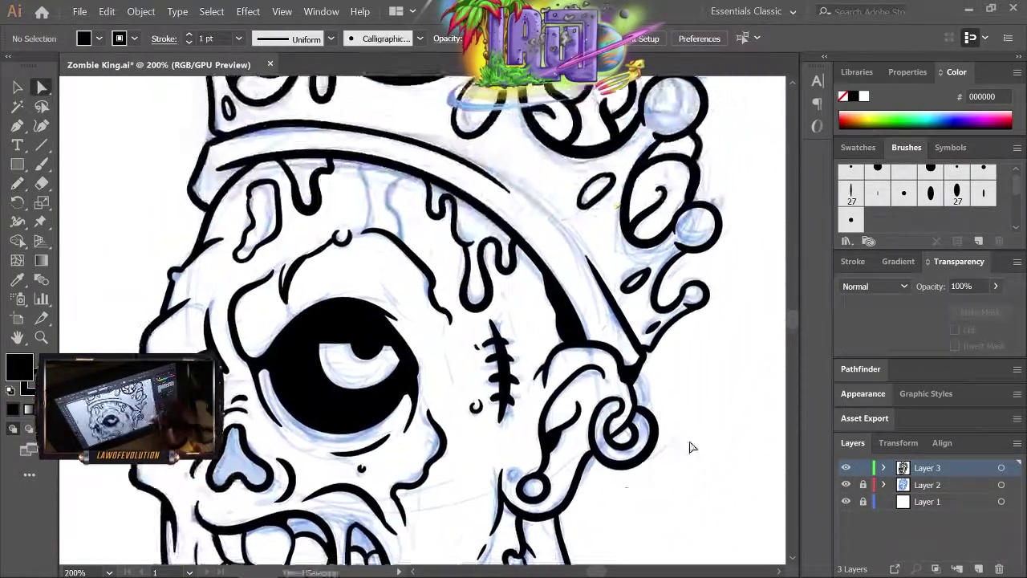
scroll(698, 386, down, 2)
scroll(482, 321, up, 2)
key(n)
scroll(361, 281, up, 2)
drag(302, 341, 401, 245)
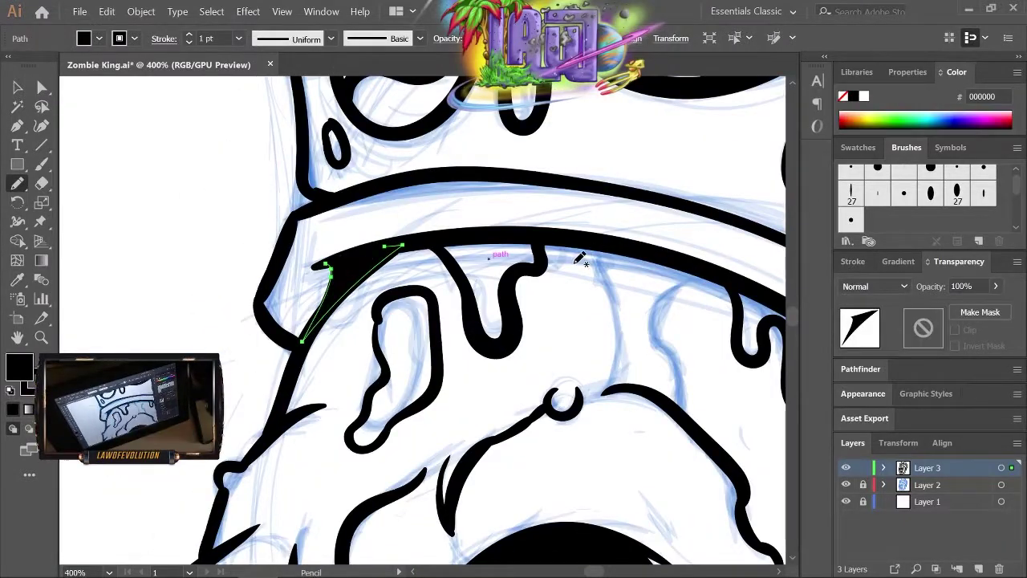
- Add an accent stroke along the lower jaw line
scroll(270, 317, down, 2)
scroll(775, 321, down, 1)
scroll(626, 275, up, 2)
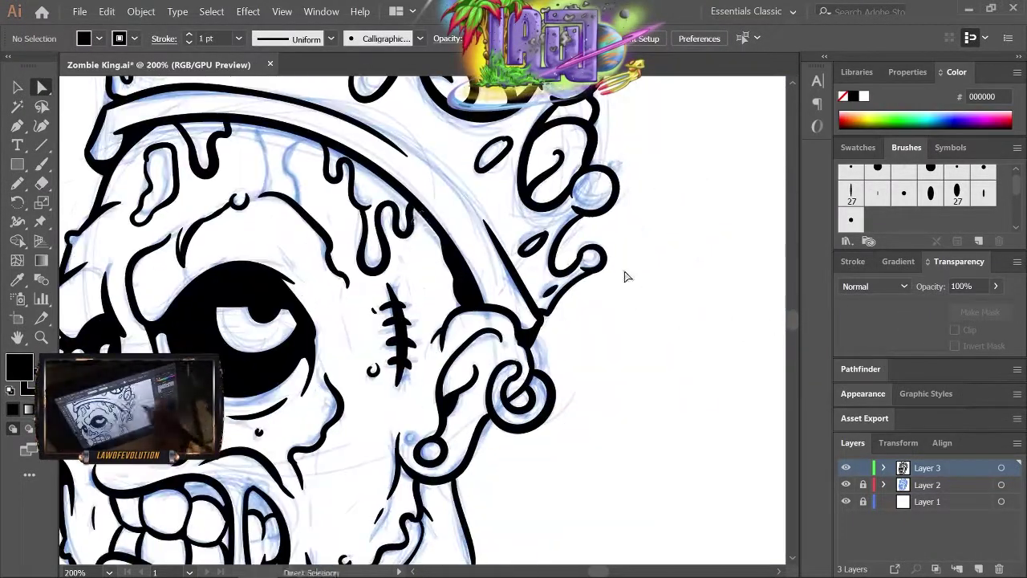
scroll(626, 275, left, 3)
scroll(467, 434, down, 2)
scroll(468, 434, left, 3)
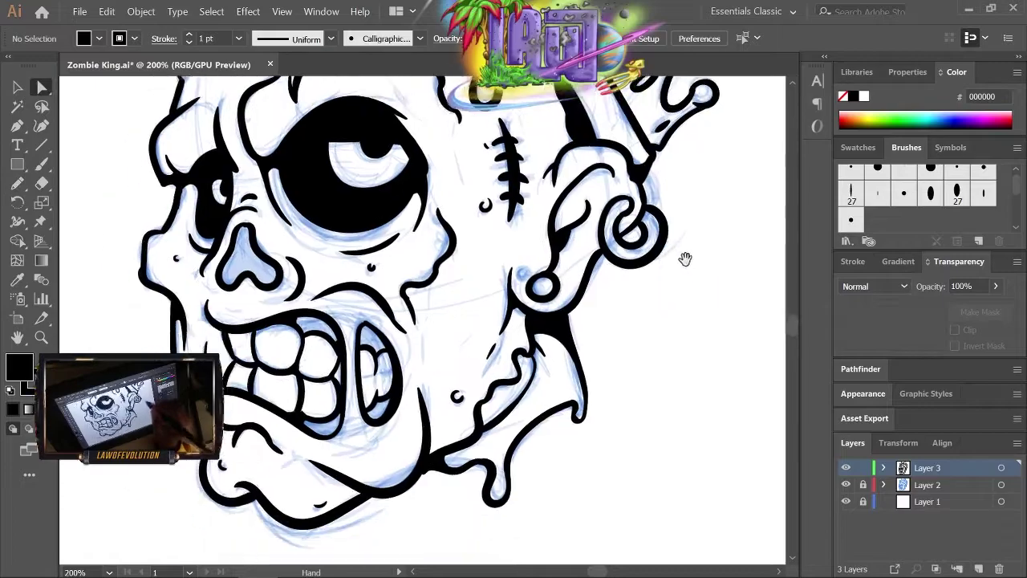
drag(341, 514, 431, 461)
- Add a small accent stroke above the crown drips
scroll(656, 361, down, 2)
scroll(642, 396, up, 3)
scroll(642, 397, up, 2)
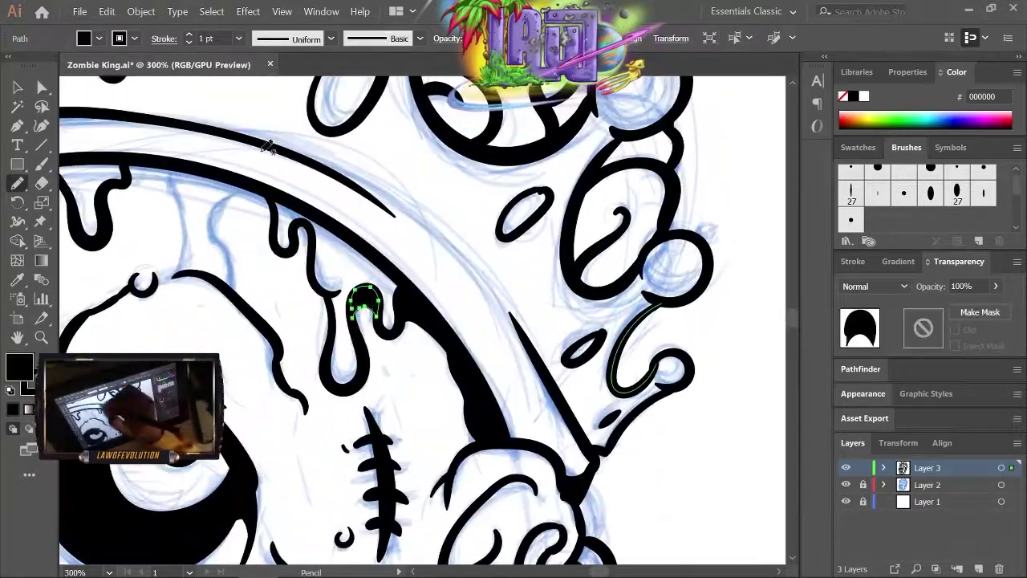
drag(165, 166, 273, 236)
- Add an accent stroke along the brain's edge and deselect it
scroll(654, 325, down, 2)
scroll(629, 277, up, 2)
scroll(628, 277, up, 2)
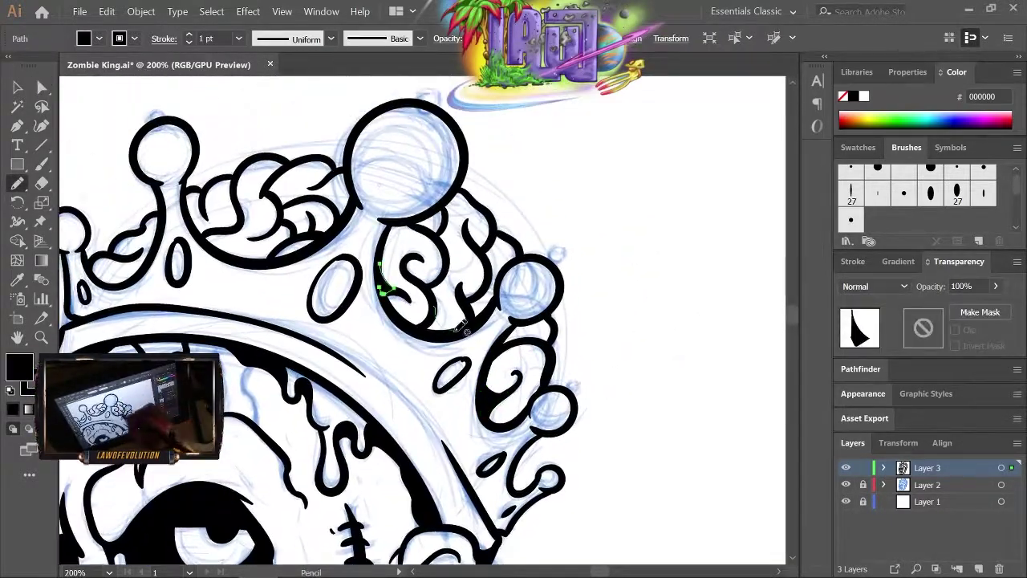
drag(426, 247, 447, 227)
ctrl+click(465, 245)
scroll(466, 244, down, 5)
scroll(583, 367, down, 2)
scroll(583, 367, up, 2)
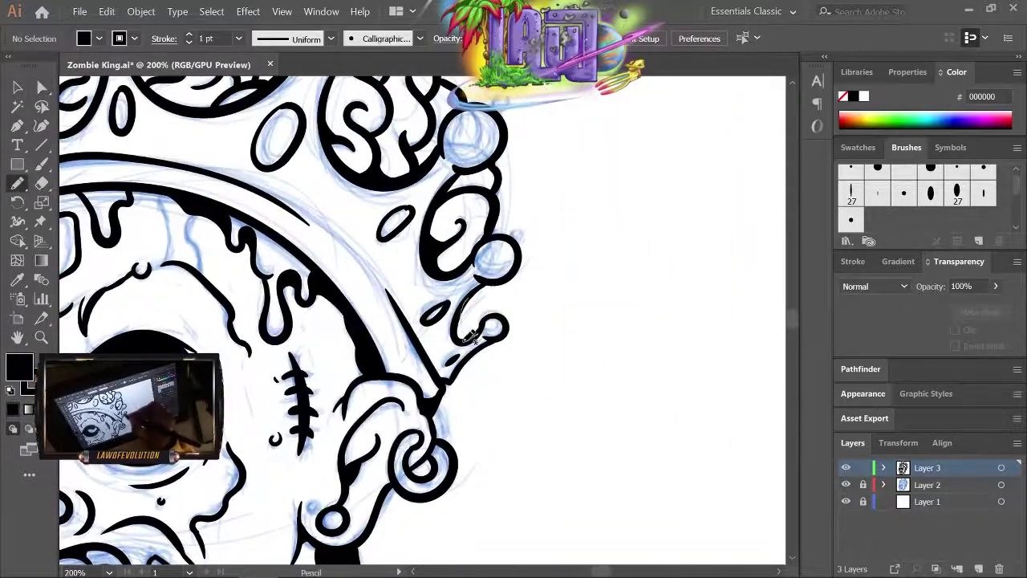
scroll(610, 338, up, 1)
scroll(610, 337, down, 2)
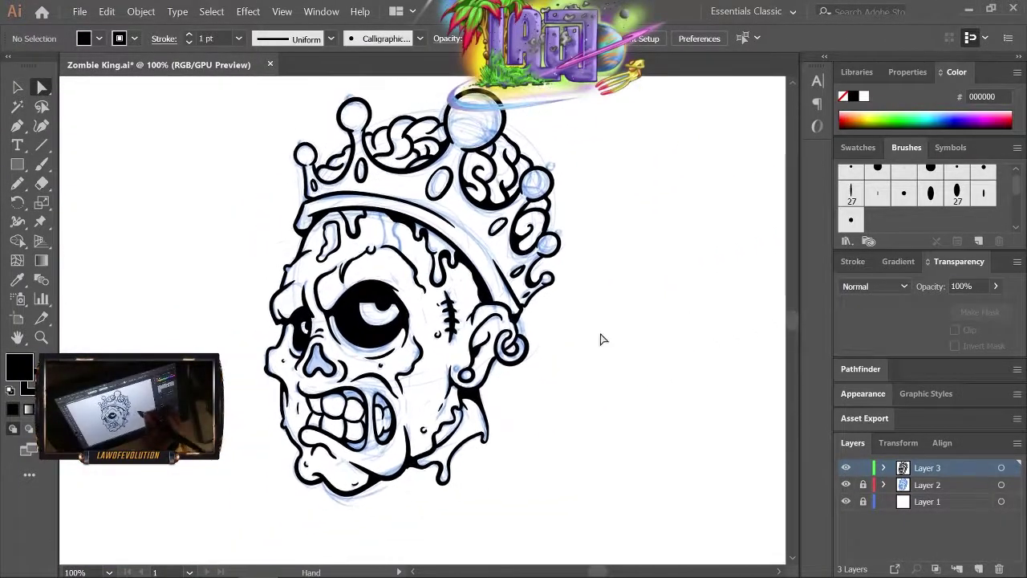
scroll(601, 340, up, 3)
click(165, 165)
scroll(609, 382, down, 2)
mouse_move(609, 382)
mouse_down()
mouse_move(674, 349)
mouse_move(642, 374)
mouse_up()
key(slash)
scroll(642, 374, down, 2)
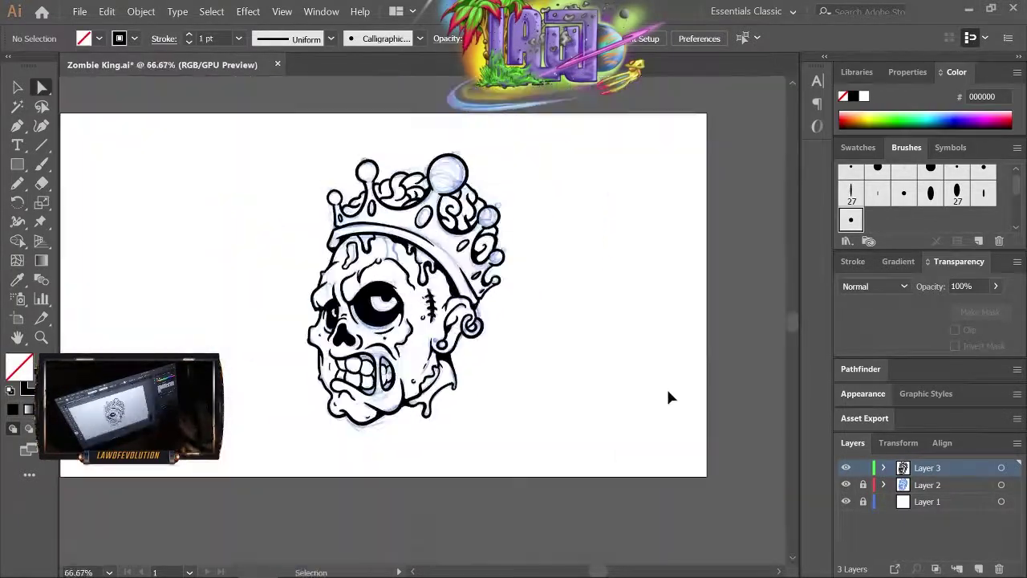
scroll(510, 459, up, 3)
key(b)
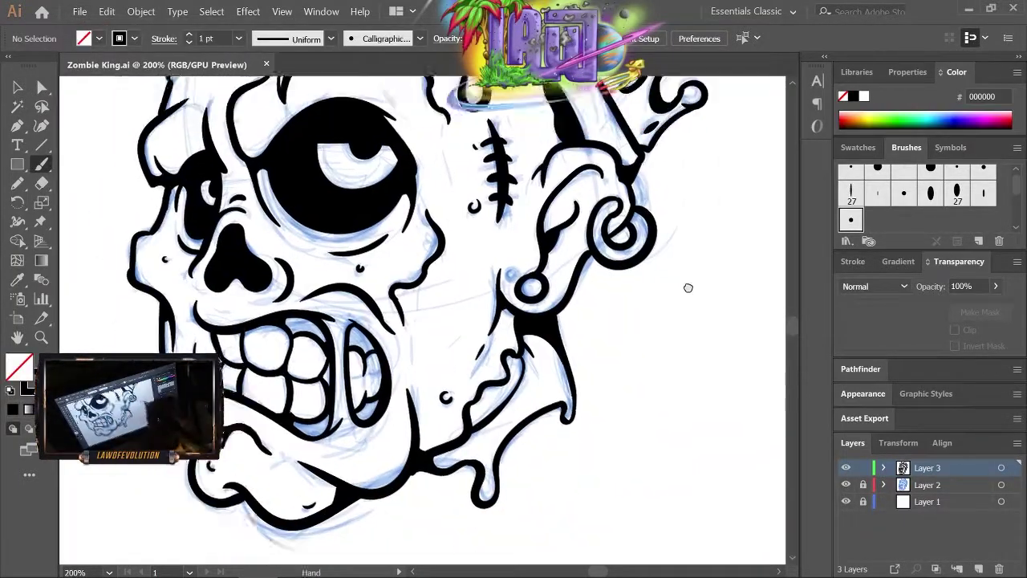
mouse_move(490, 194)
mouse_down()
mouse_move(666, 366)
mouse_move(661, 313)
mouse_up()
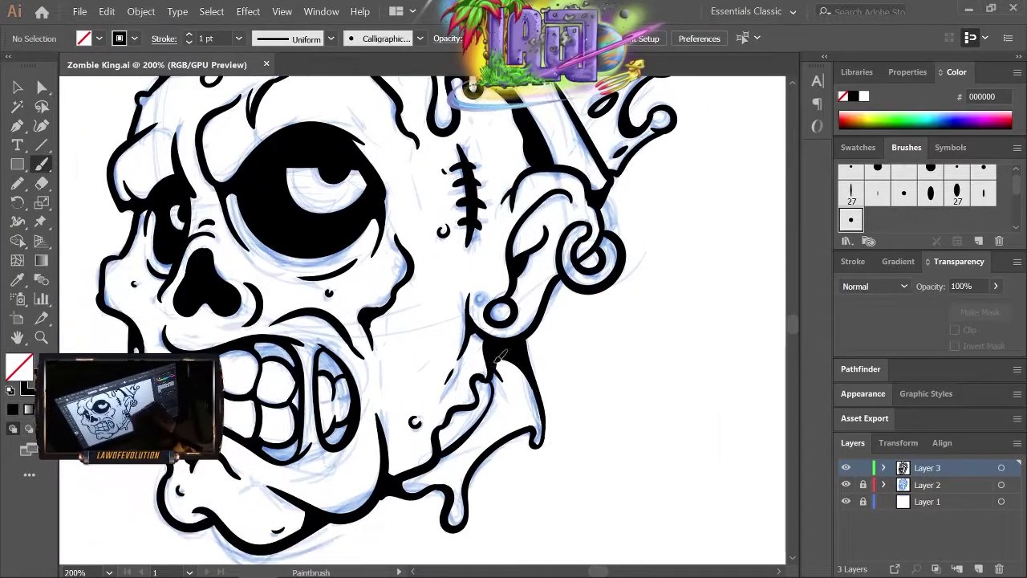
scroll(505, 353, down, 2)
scroll(397, 413, left, 1)
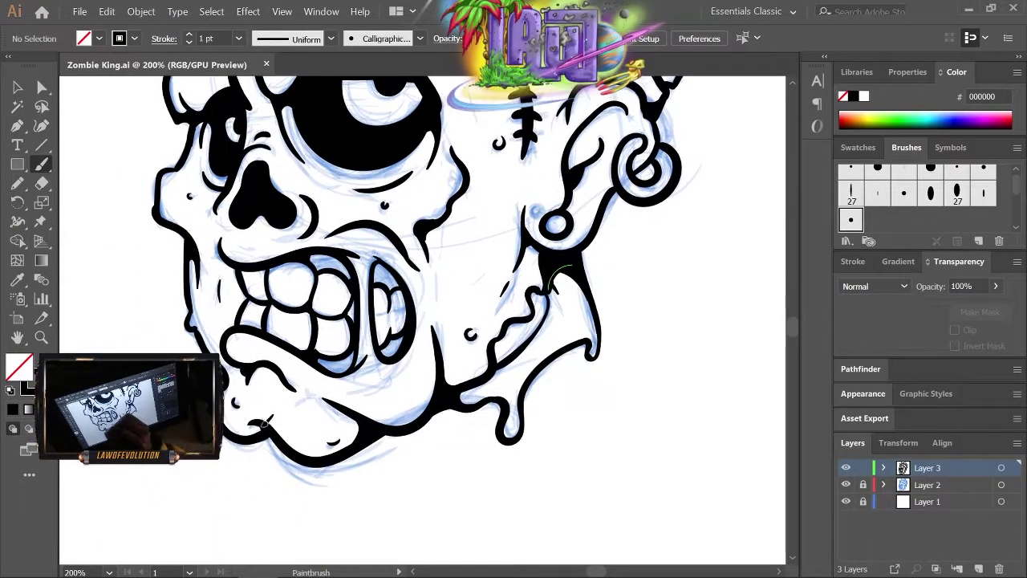
scroll(397, 414, up, 1)
scroll(417, 321, up, 2)
scroll(439, 215, up, 3)
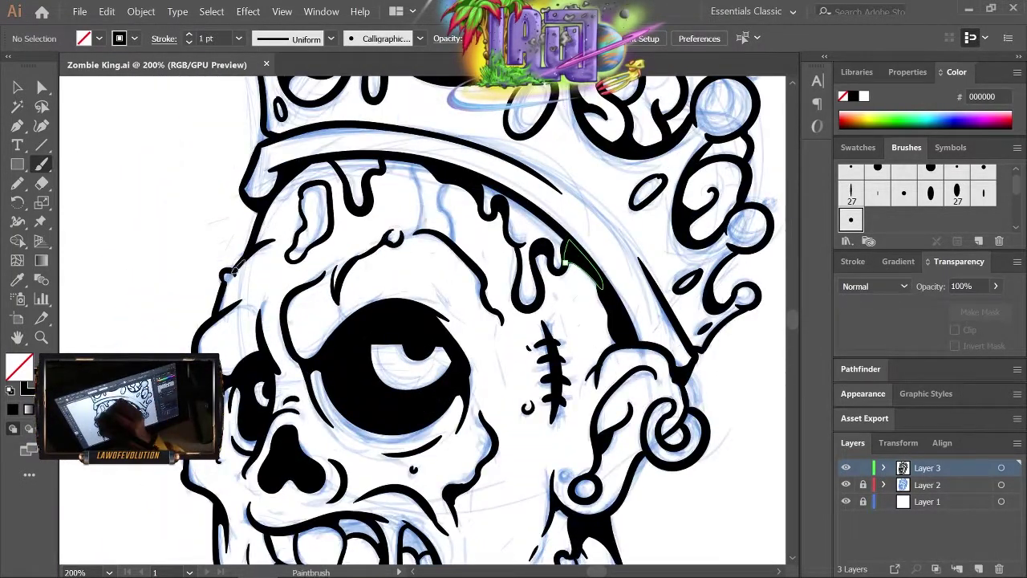
scroll(473, 321, down, 3)
key(ctrl+minus)
scroll(627, 372, up, 2)
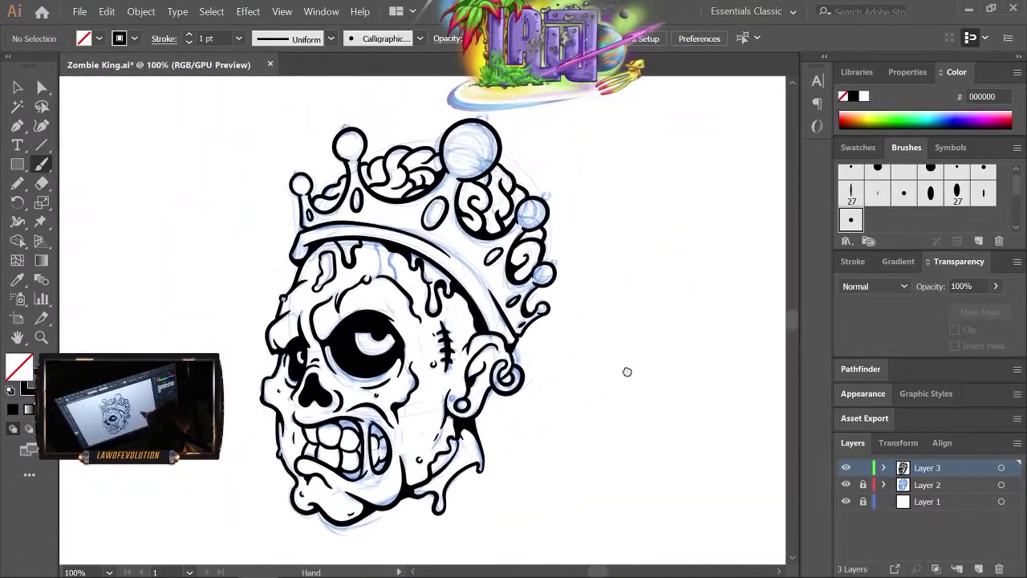
- Hide the sketch layer and expand all linework, fill and stroke, into solid shapes
click(846, 485)
key(ctrl+minus)
key(v)
key(ctrl+a)
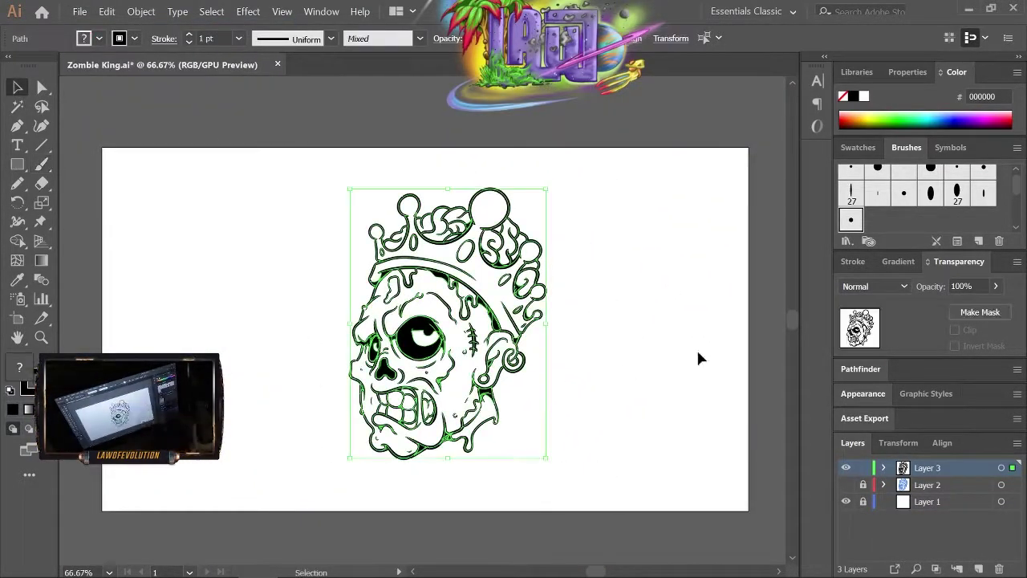
click(141, 11)
click(314, 177)
click(474, 385)
click(363, 207)
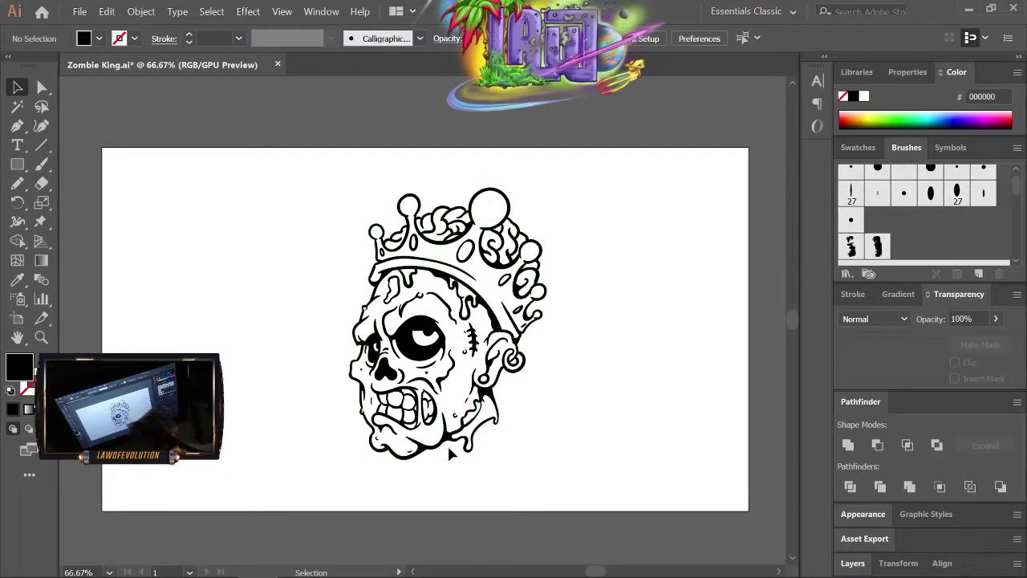
- Duplicate the inked line layer and draw a rectangle covering the whole head
click(852, 562)
drag(927, 485, 978, 569)
click(926, 485)
key(m)
drag(325, 164, 563, 483)
- Fill the rectangle with a bright, slightly deeper green
double_click(19, 368)
click(773, 291)
key(Return)
double_click(19, 368)
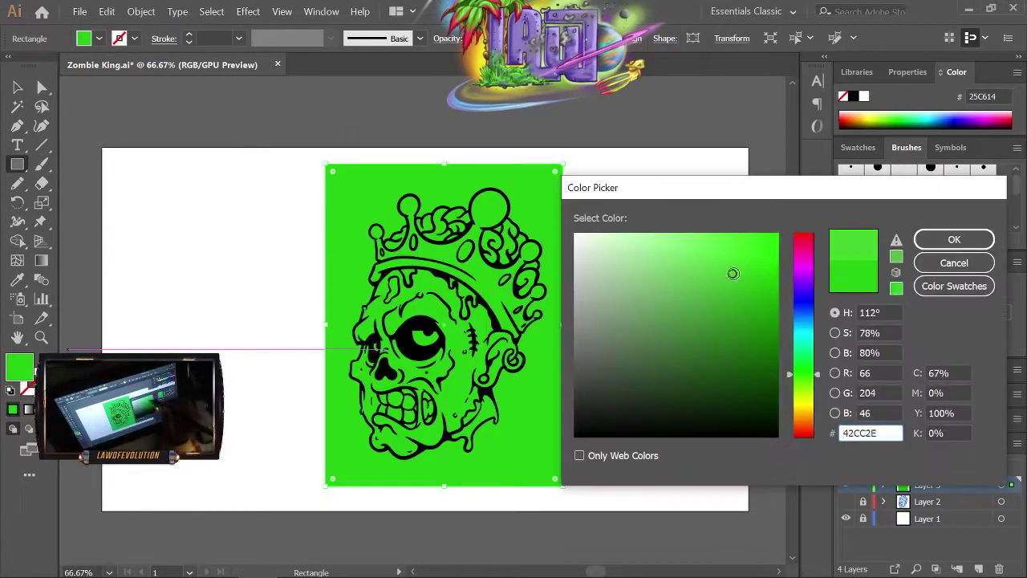
click(950, 236)
- Select the green crown gems so they can be recoloured blue
key(a)
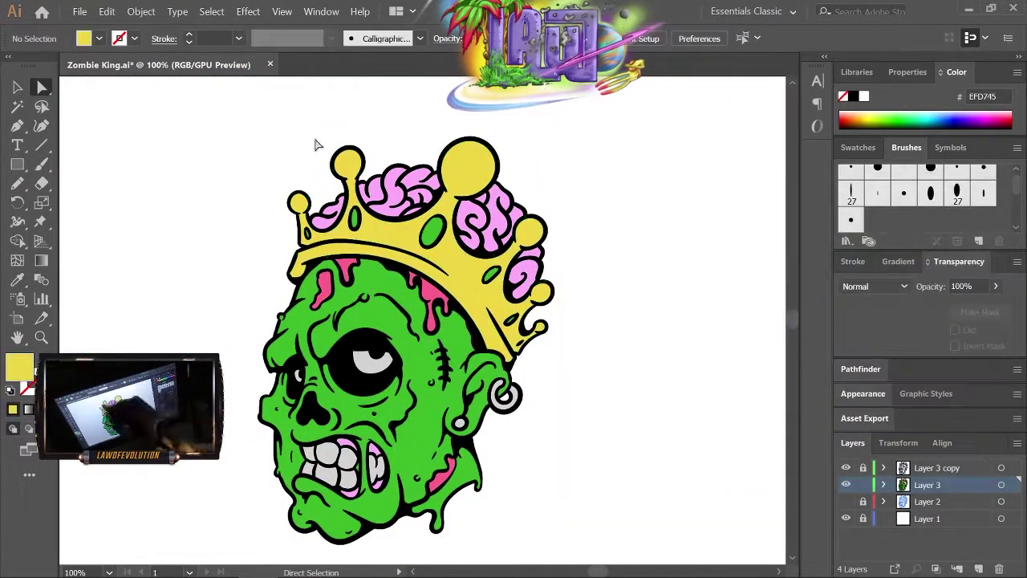
click(491, 277)
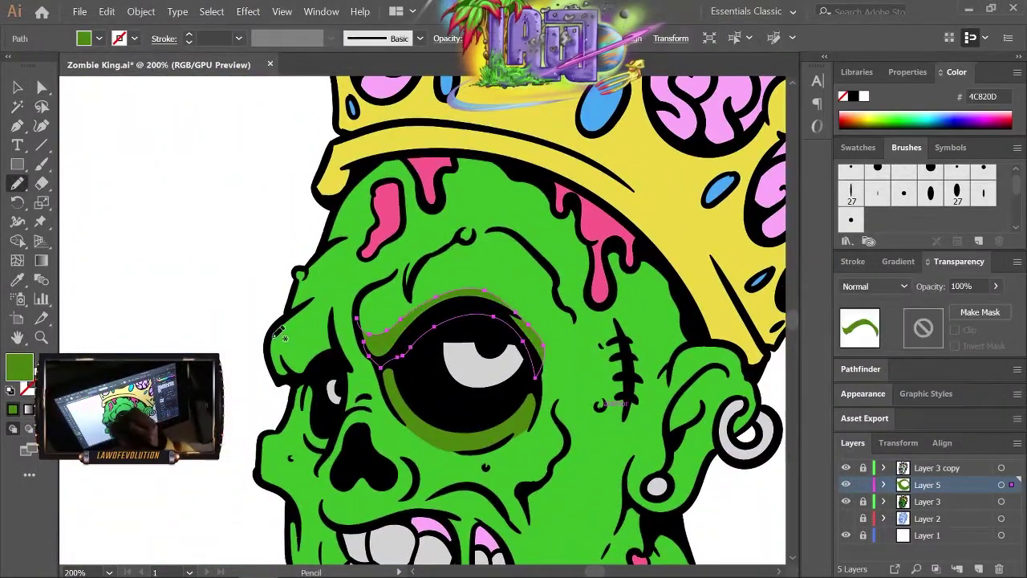
- Draw dark green shading along the brow under the crown's lower edge
scroll(328, 337, right, 2)
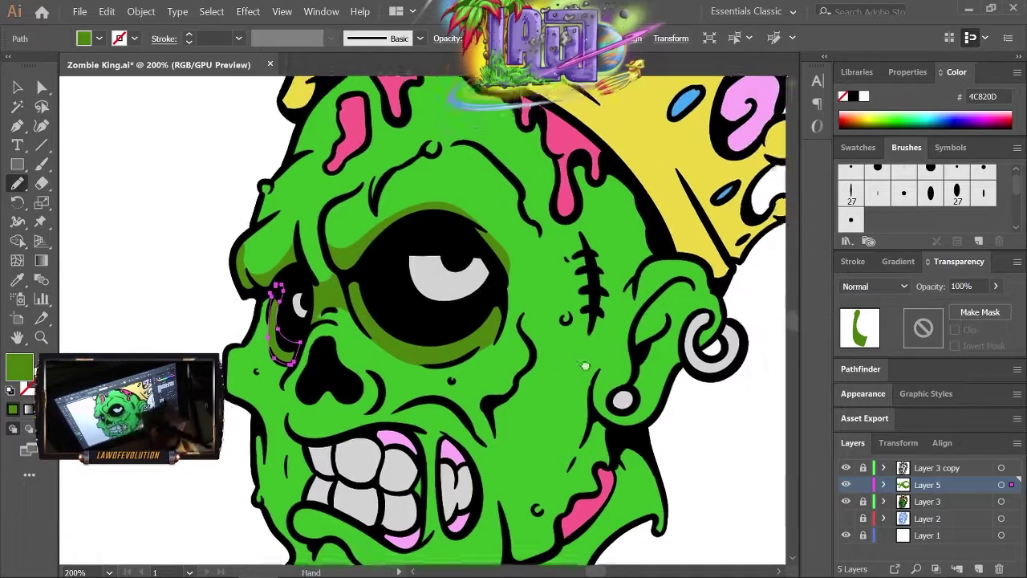
scroll(518, 337, up, 3)
scroll(590, 299, up, 4)
scroll(589, 299, right, 4)
drag(232, 333, 393, 250)
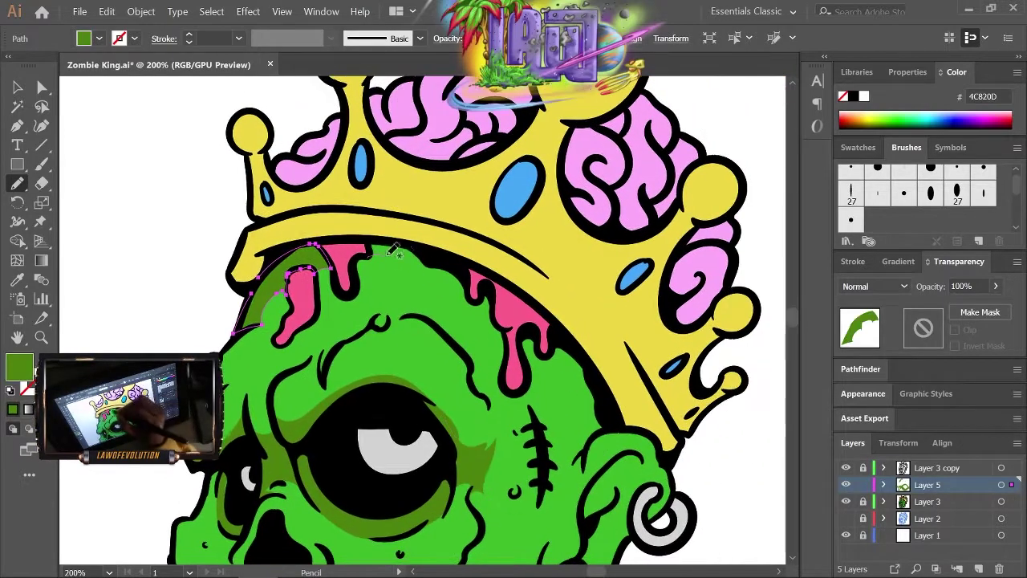
scroll(601, 387, down, 2)
scroll(601, 388, right, 1)
scroll(555, 337, down, 7)
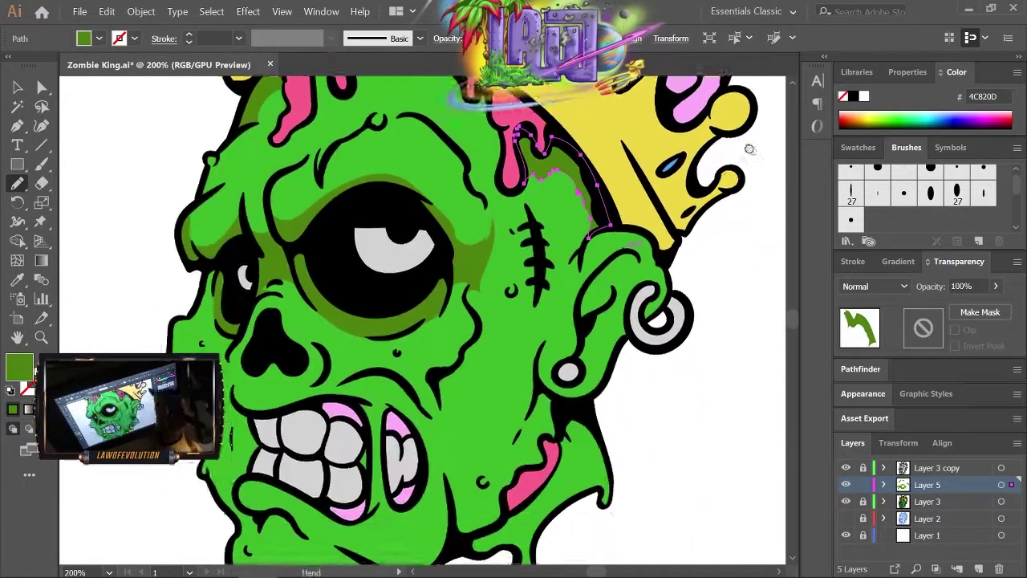
scroll(562, 345, down, 2)
key(a)
click(646, 366)
- Add a dark green shadow shape on the zombie's ear
scroll(539, 401, up, 2)
scroll(539, 401, right, 2)
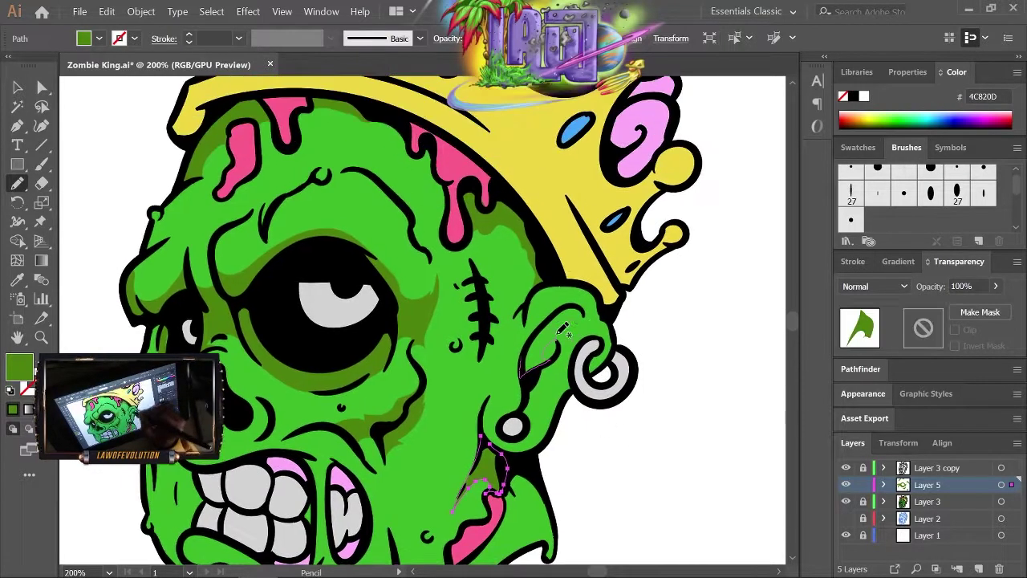
drag(525, 336, 548, 353)
scroll(669, 302, left, 2)
scroll(675, 313, down, 3)
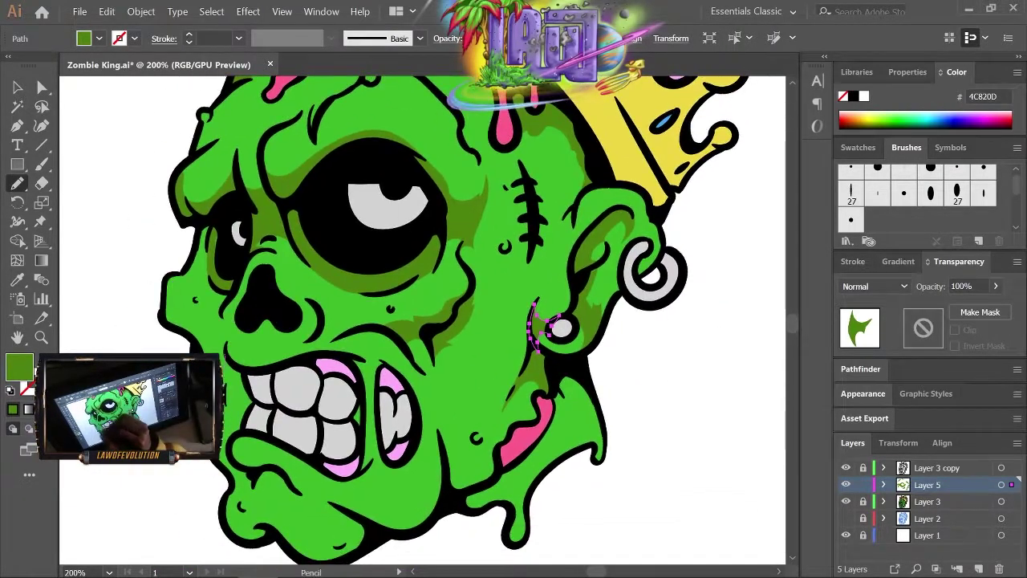
scroll(273, 391, down, 2)
scroll(273, 390, right, 2)
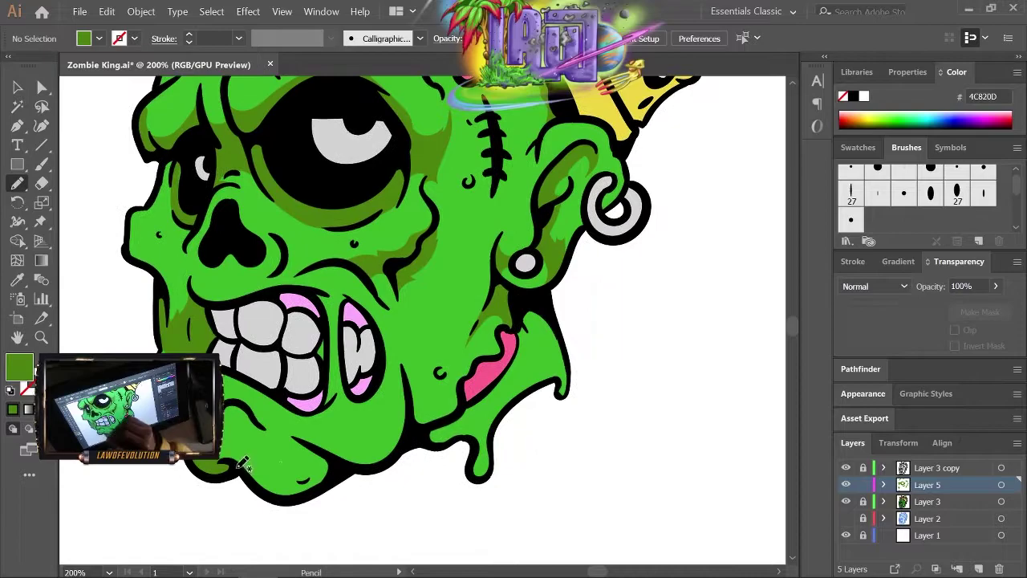
scroll(509, 395, down, 1)
scroll(510, 395, up, 2)
scroll(510, 395, left, 1)
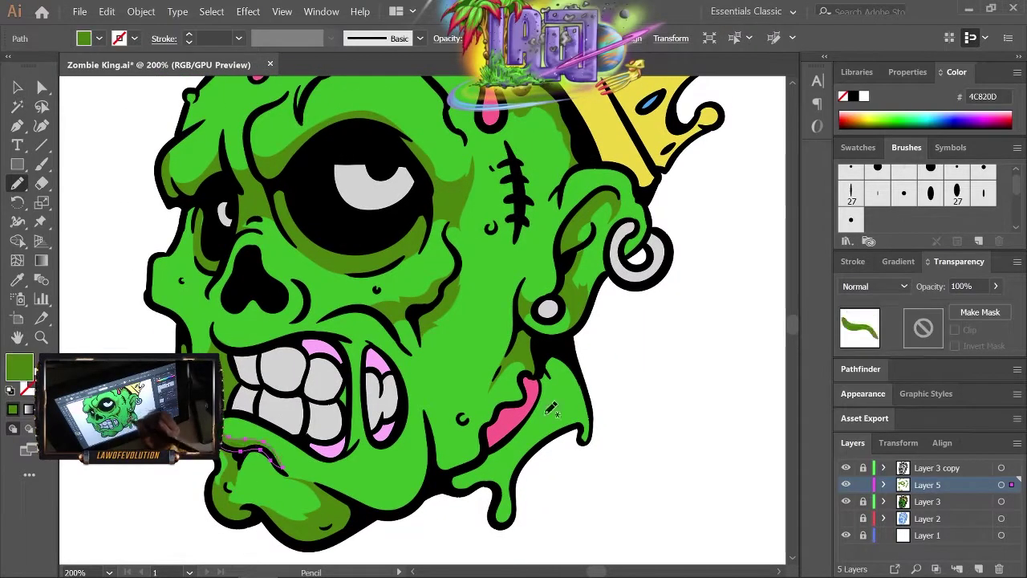
scroll(612, 514, down, 1)
- Draw dark green shadows along the lower jaw and beside the nose
drag(474, 430, 475, 428)
scroll(506, 417, up, 1)
scroll(506, 418, left, 1)
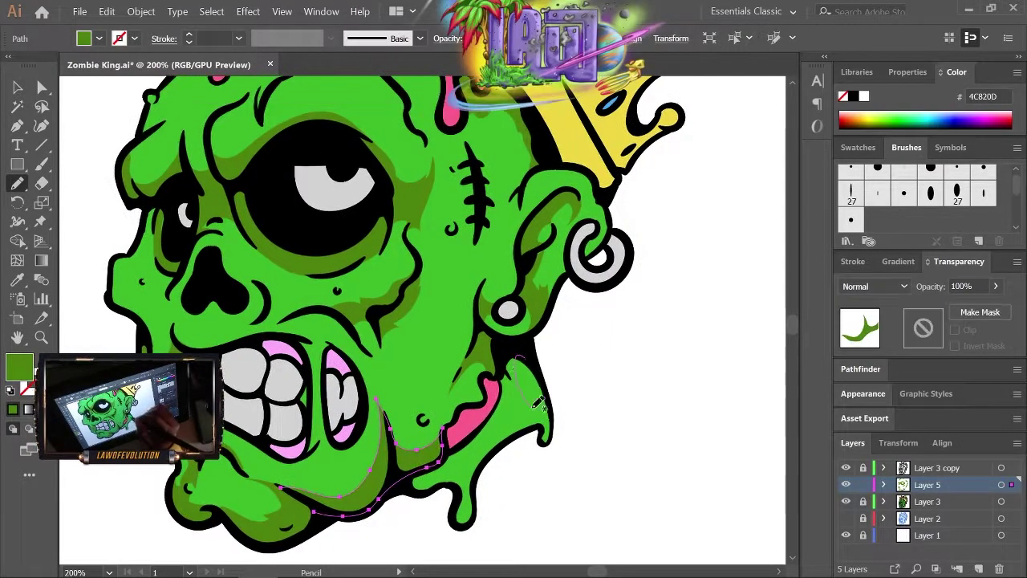
scroll(586, 320, up, 3)
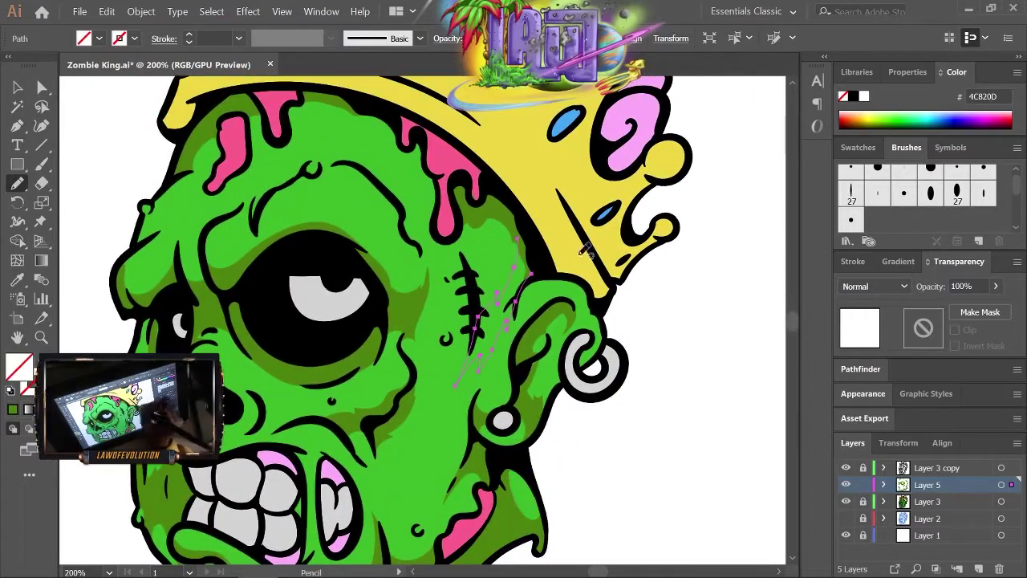
scroll(626, 273, down, 1)
scroll(683, 305, left, 2)
scroll(699, 310, down, 1)
drag(277, 311, 274, 373)
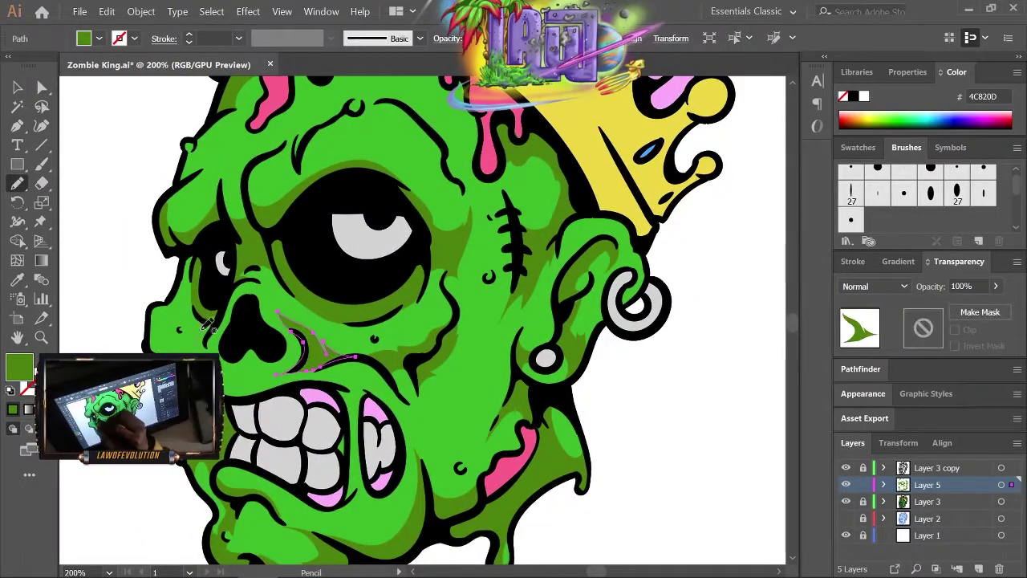
key(ctrl+shift+a)
scroll(649, 364, down, 1)
scroll(649, 364, up, 1)
scroll(649, 364, left, 1)
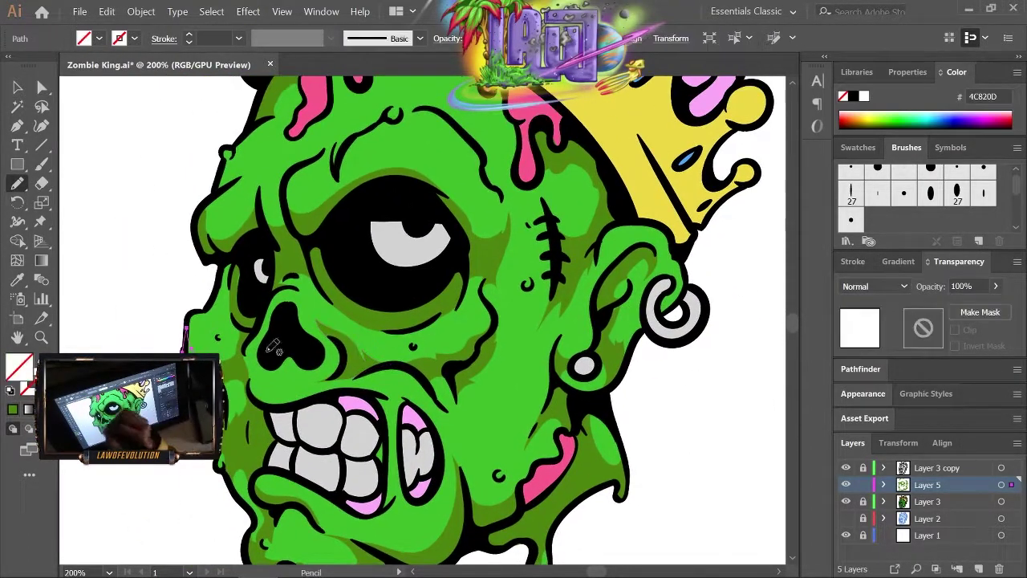
key(a)
key(ctrl+shift+a)
key(n)
scroll(619, 431, down, 1)
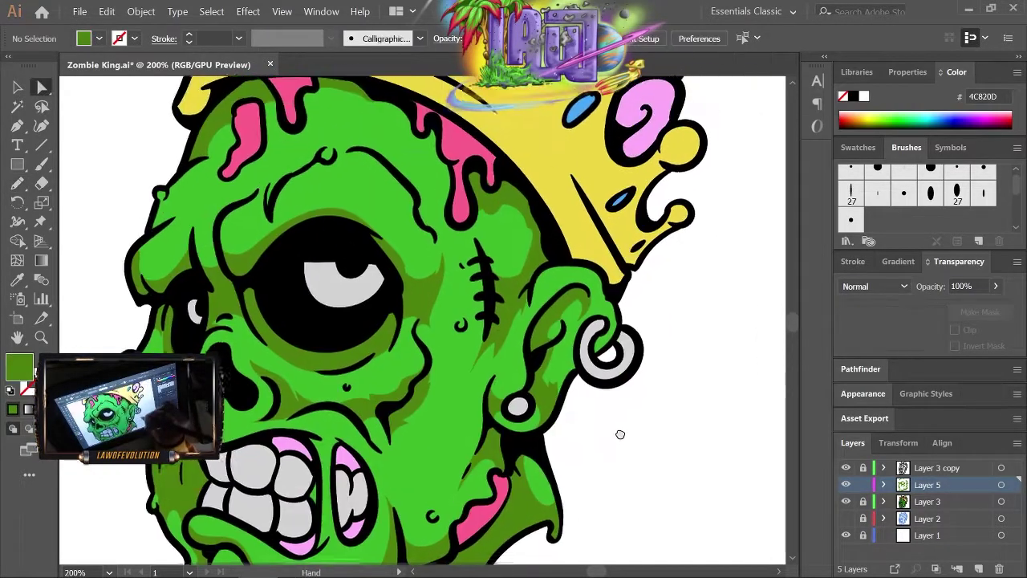
scroll(273, 350, left, 1)
- Shift the view toward the crown and eye, then add a shadow beside the eye
mouse_move(678, 356)
mouse_down()
mouse_move(623, 484)
mouse_move(698, 245)
mouse_move(665, 367)
mouse_move(640, 321)
mouse_move(723, 225)
mouse_move(687, 301)
mouse_up()
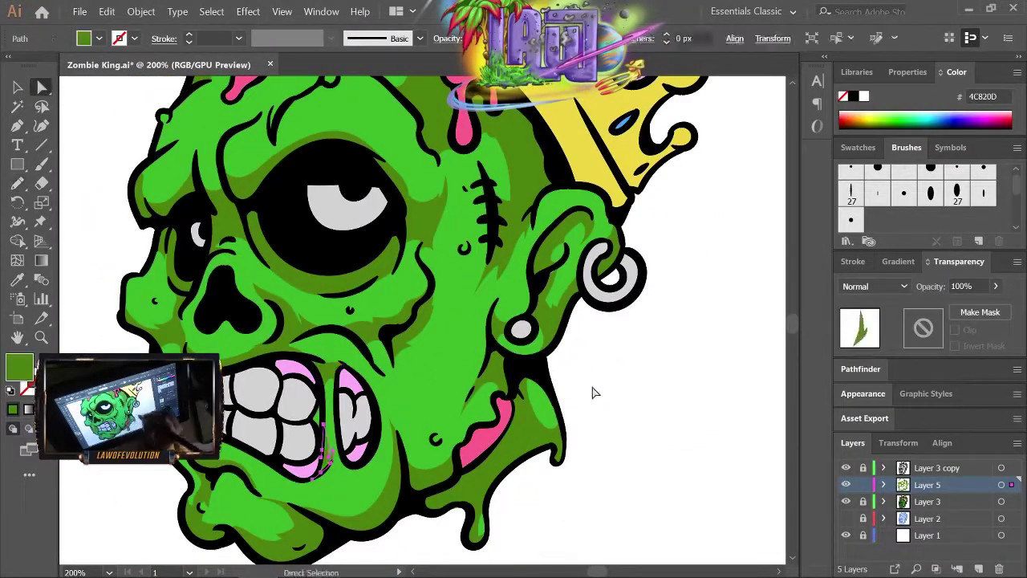
scroll(592, 392, up, 2)
scroll(233, 277, up, 3)
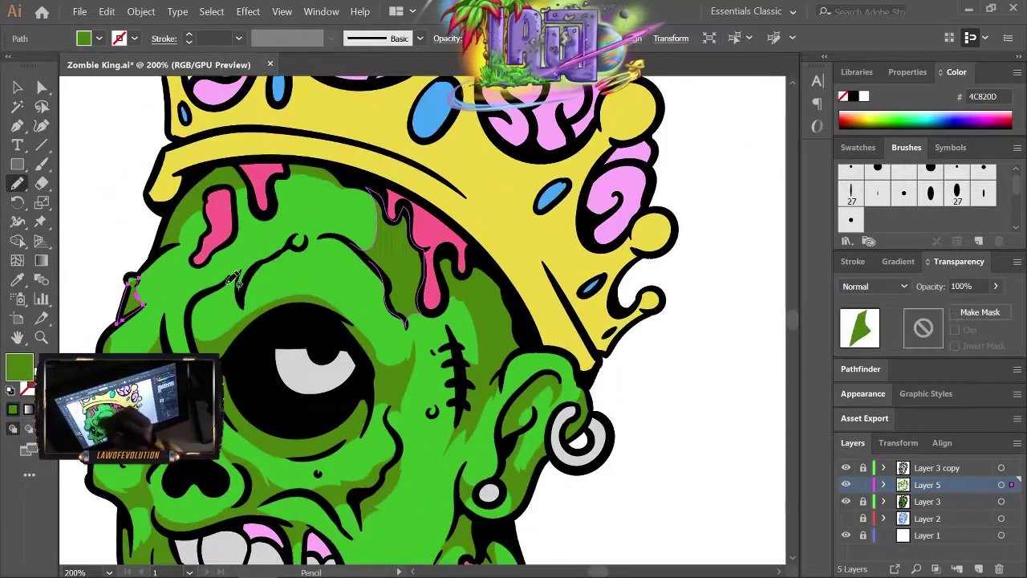
key(ctrl+shift+a)
scroll(672, 356, down, 2)
scroll(685, 378, left, 3)
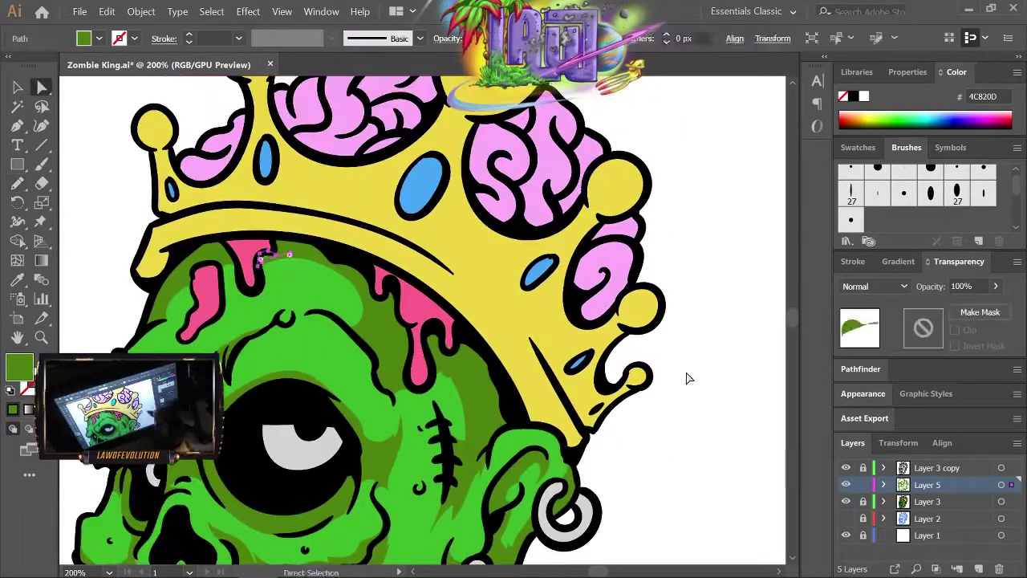
scroll(592, 300, right, 5)
scroll(518, 359, down, 4)
scroll(598, 386, up, 2)
scroll(598, 447, up, 1)
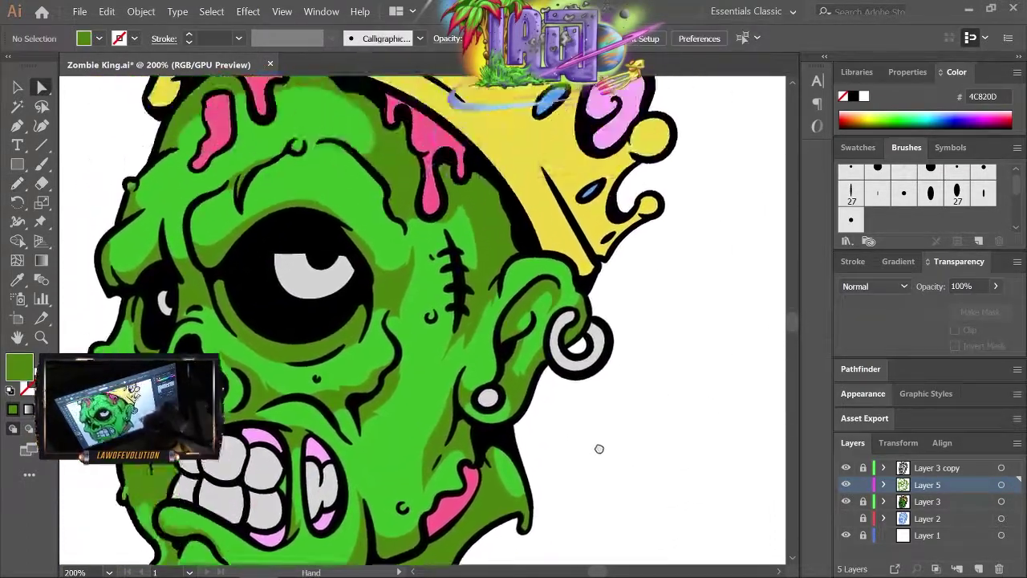
key(a)
drag(526, 401, 640, 430)
key(n)
scroll(640, 430, down, 2)
scroll(562, 361, left, 3)
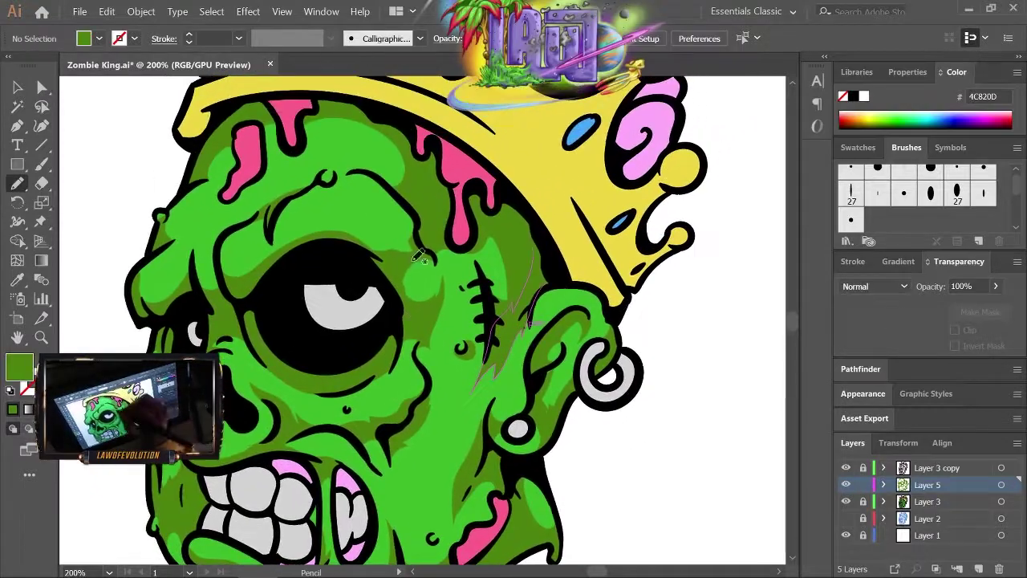
scroll(562, 361, right, 4)
drag(413, 298, 414, 263)
key(ctrl+shift+a)
- Add another dark green shadow stroke to the left of the eye
scroll(688, 402, left, 3)
scroll(687, 401, up, 3)
scroll(329, 300, down, 3)
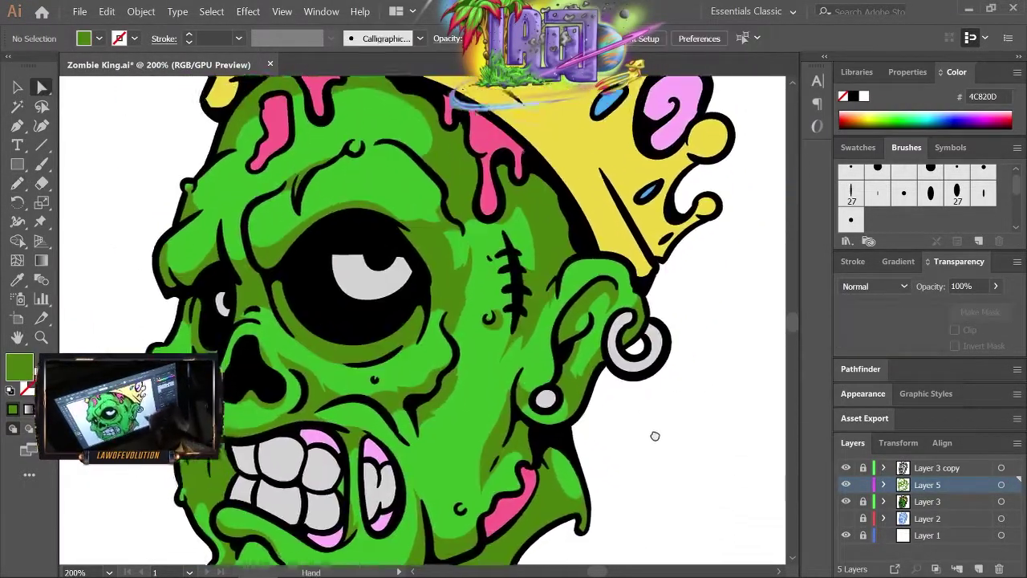
scroll(653, 435, up, 2)
drag(293, 226, 274, 299)
key(ctrl+shift+a)
scroll(619, 509, up, 2)
- Draw darker purple shading on the left brain
scroll(562, 401, up, 3)
scroll(562, 401, right, 2)
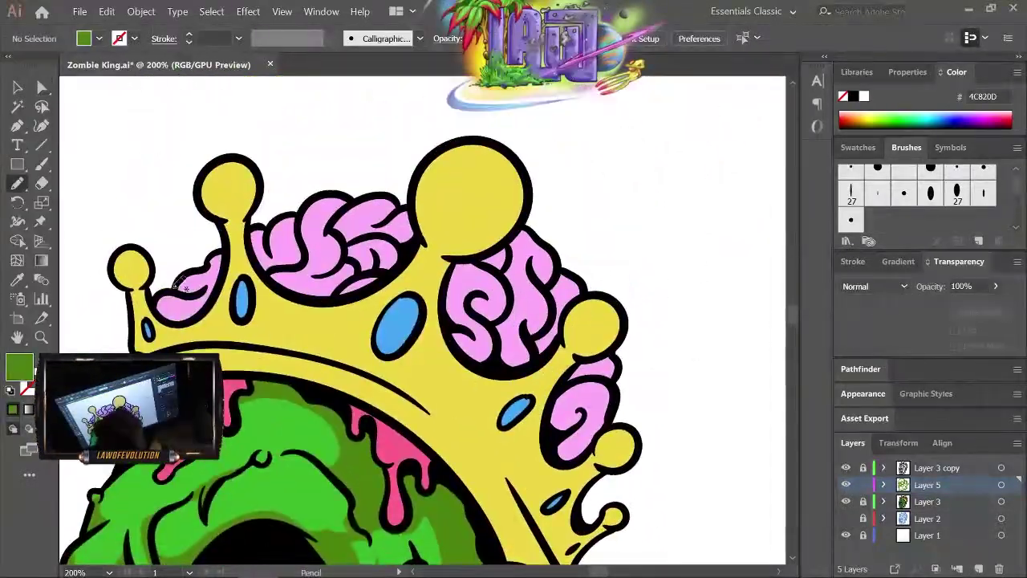
drag(210, 292, 161, 317)
key(ctrl+shift+a)
scroll(648, 287, down, 2)
scroll(327, 221, up, 2)
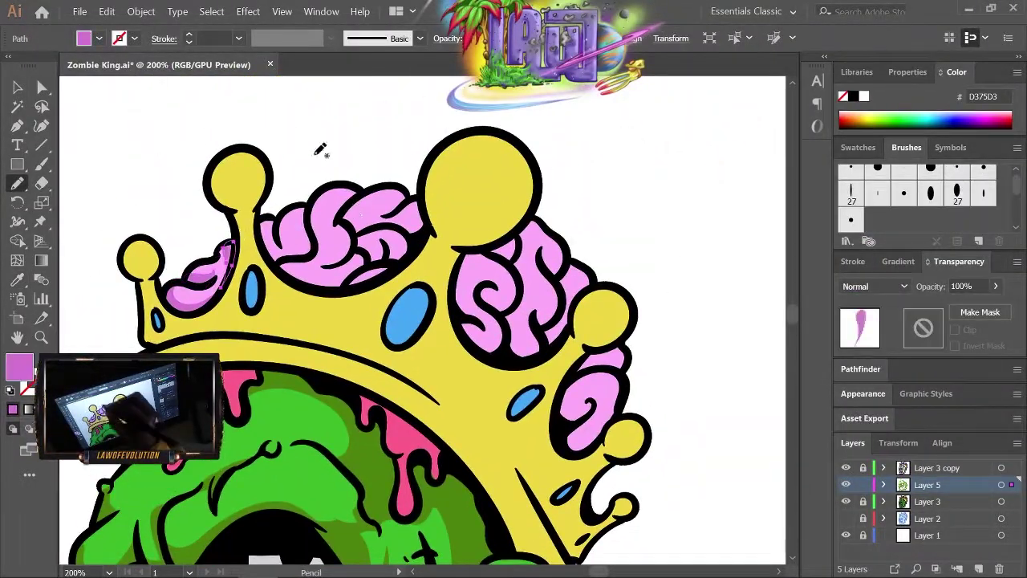
key(ctrl+shift+a)
- Shade the right side of the brains with darker purple
scroll(244, 277, up, 2)
scroll(245, 277, right, 2)
scroll(354, 298, up, 2)
drag(361, 329, 354, 284)
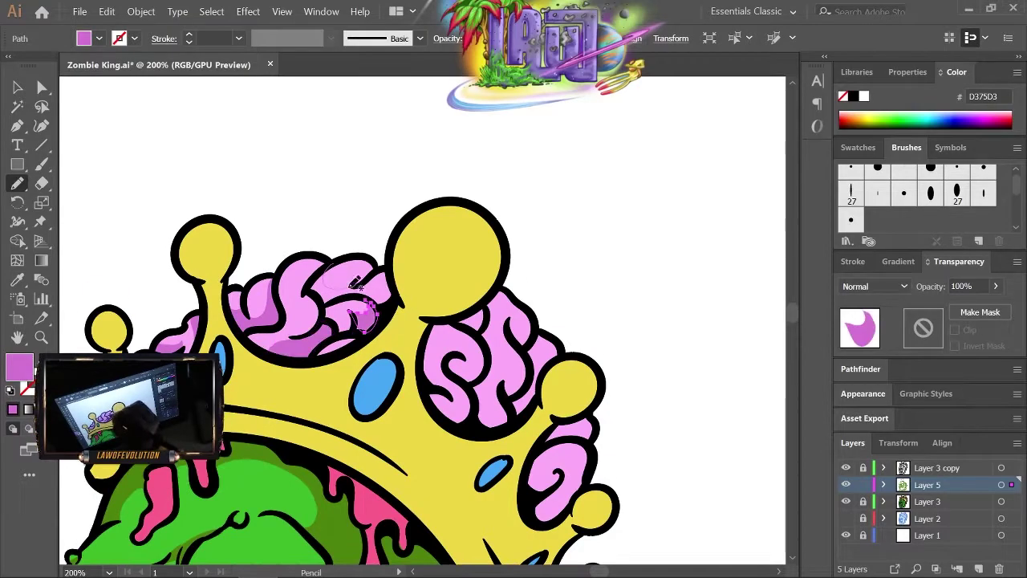
key(ctrl+shift+a)
drag(643, 331, 577, 287)
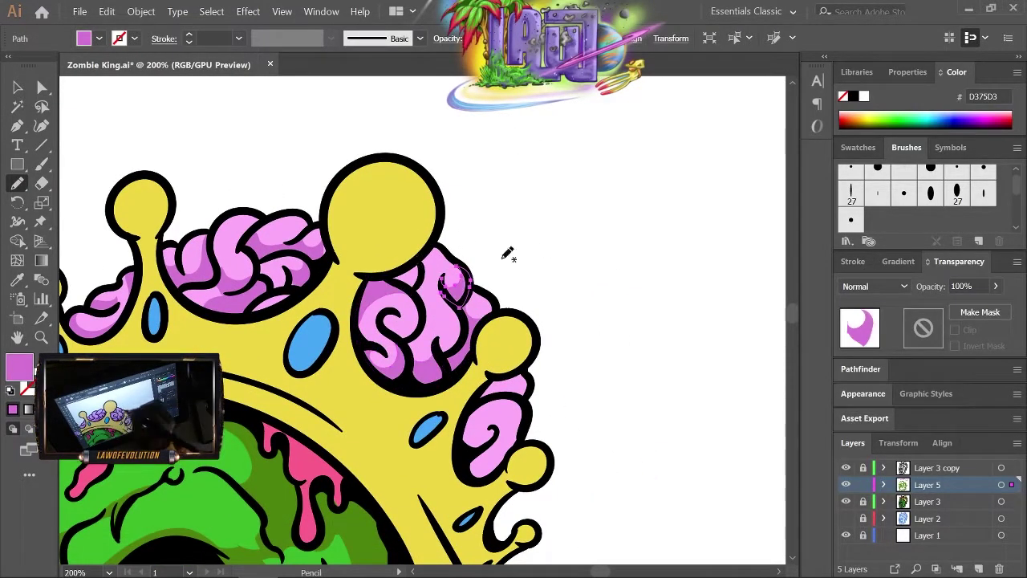
scroll(445, 329, down, 2)
scroll(445, 329, right, 1)
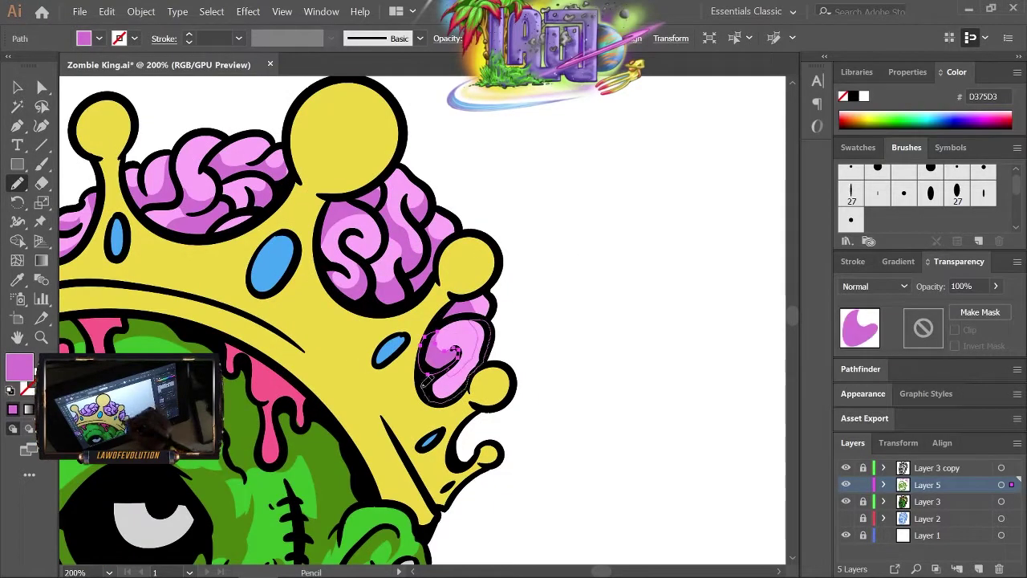
key(ctrl+shift+a)
- Set the fill to a darker pink for shading the drips
scroll(482, 337, up, 2)
scroll(482, 337, left, 2)
scroll(498, 337, up, 2)
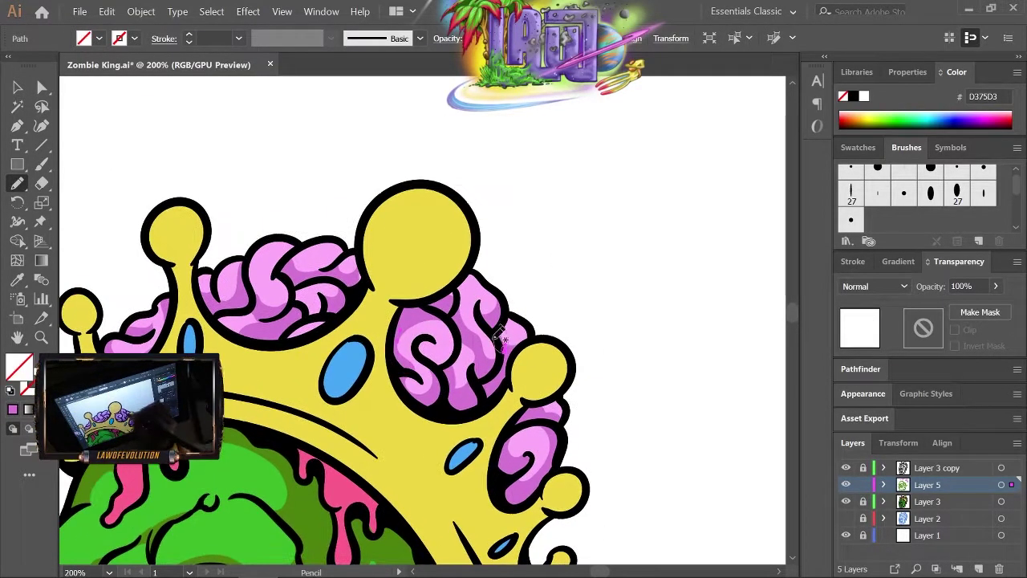
scroll(482, 329, left, 2)
scroll(457, 321, up, 2)
scroll(249, 339, down, 3)
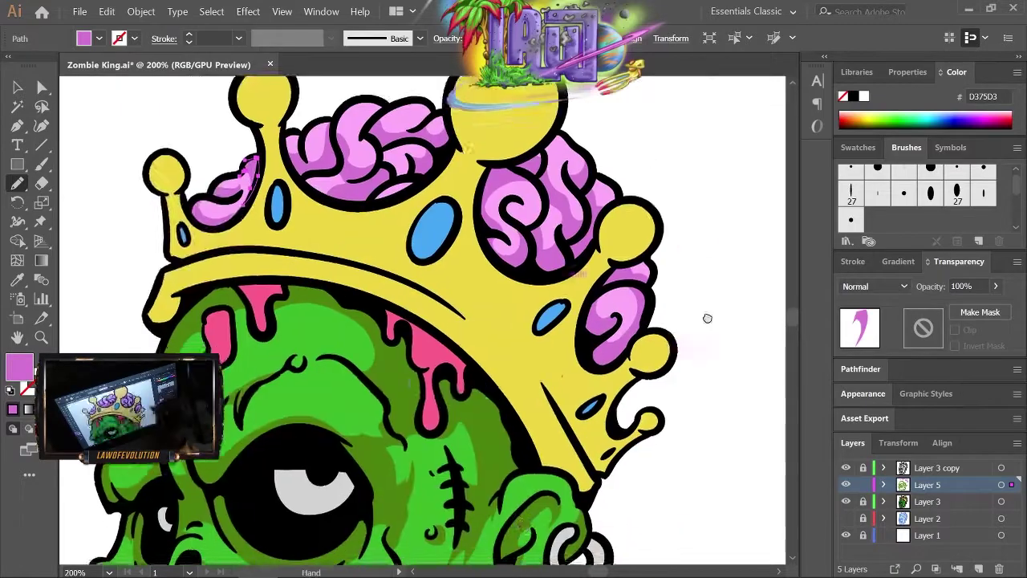
scroll(273, 349, down, 3)
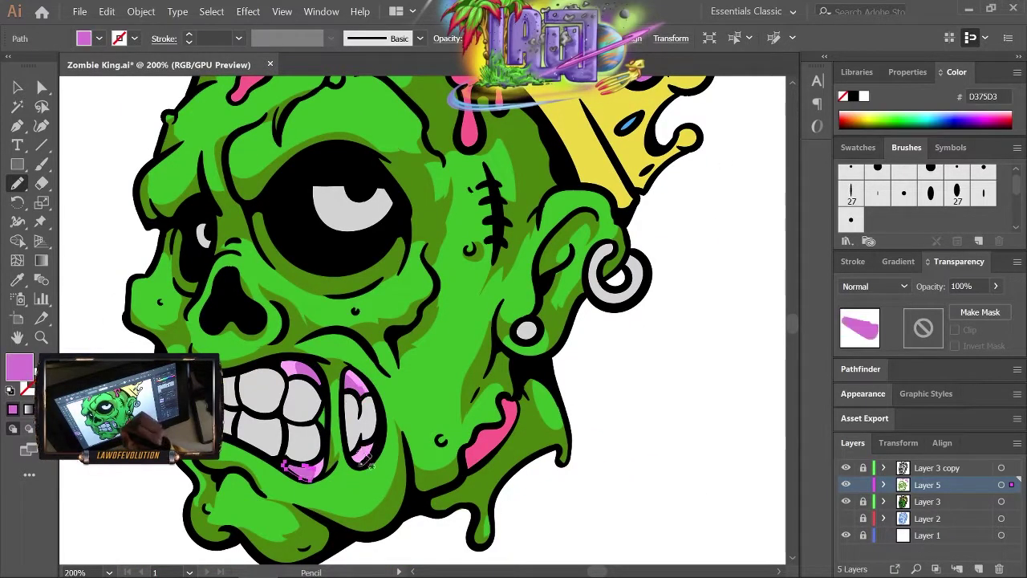
scroll(631, 355, up, 3)
scroll(666, 412, up, 2)
double_click(19, 367)
click(954, 239)
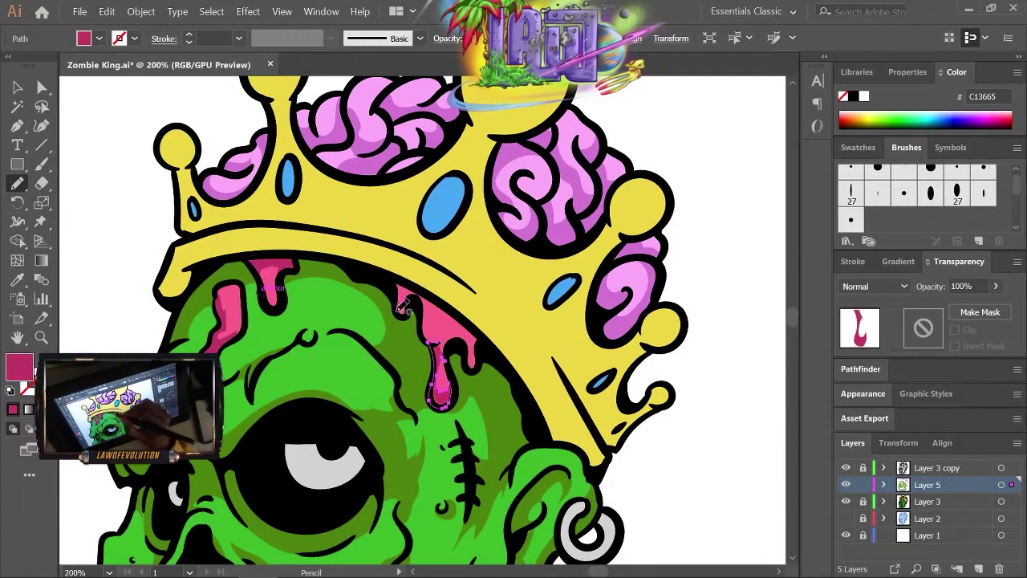
- Sample the crown gem's blue and make the fill a darker blue
key(ctrl+shift+a)
key(b)
scroll(401, 265, down, 3)
scroll(361, 200, left, 2)
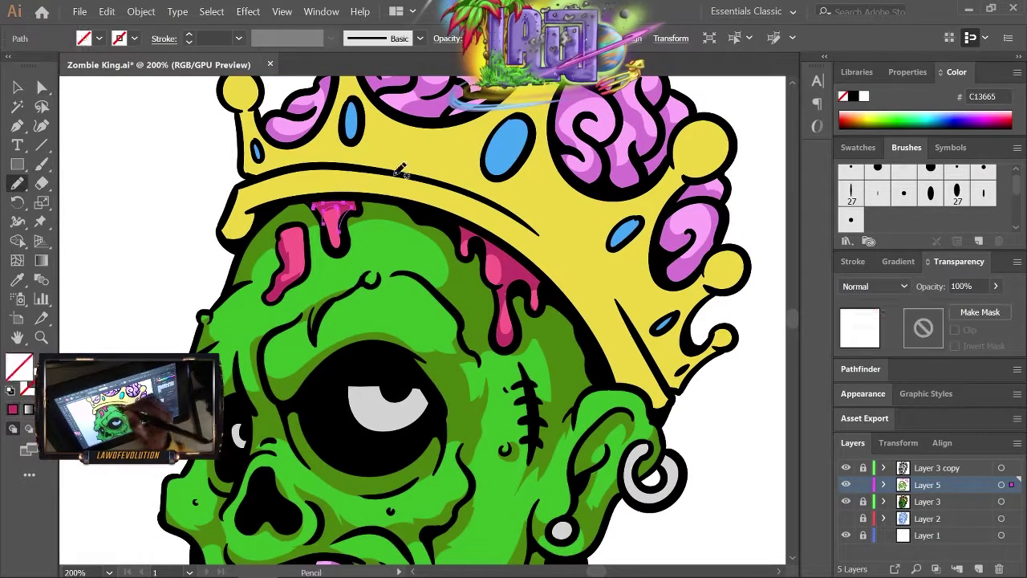
key(ctrl+shift+a)
scroll(433, 289, down, 5)
scroll(465, 405, right, 2)
scroll(536, 227, up, 5)
scroll(639, 479, up, 1)
key(i)
click(410, 247)
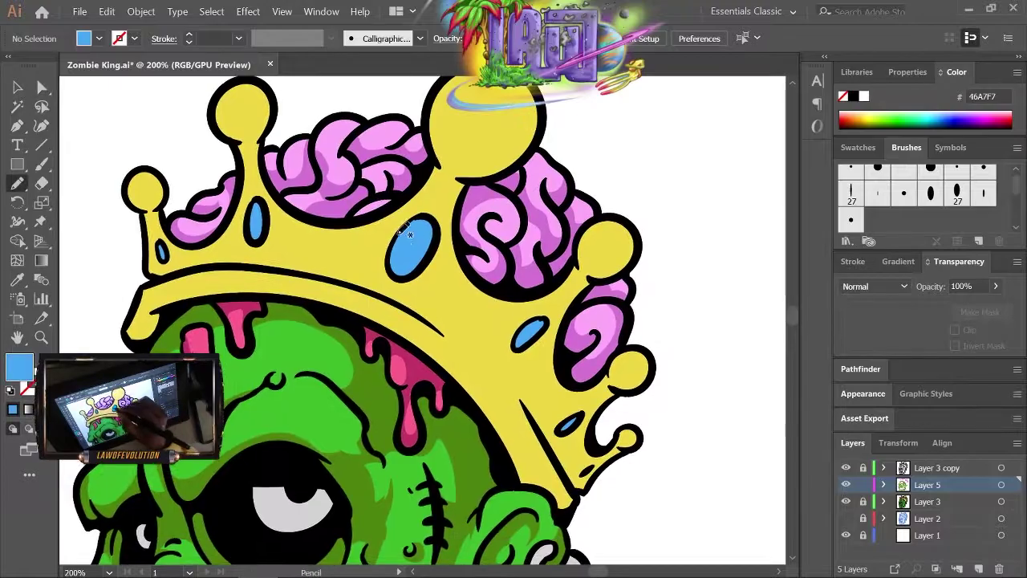
double_click(19, 366)
key(Return)
- Sample the teeth's light grey, darken it, and draw grey shading on the teeth
mouse_move(724, 268)
mouse_down()
mouse_move(733, 300)
mouse_move(677, 289)
mouse_move(706, 121)
mouse_up()
drag(706, 361, 722, 144)
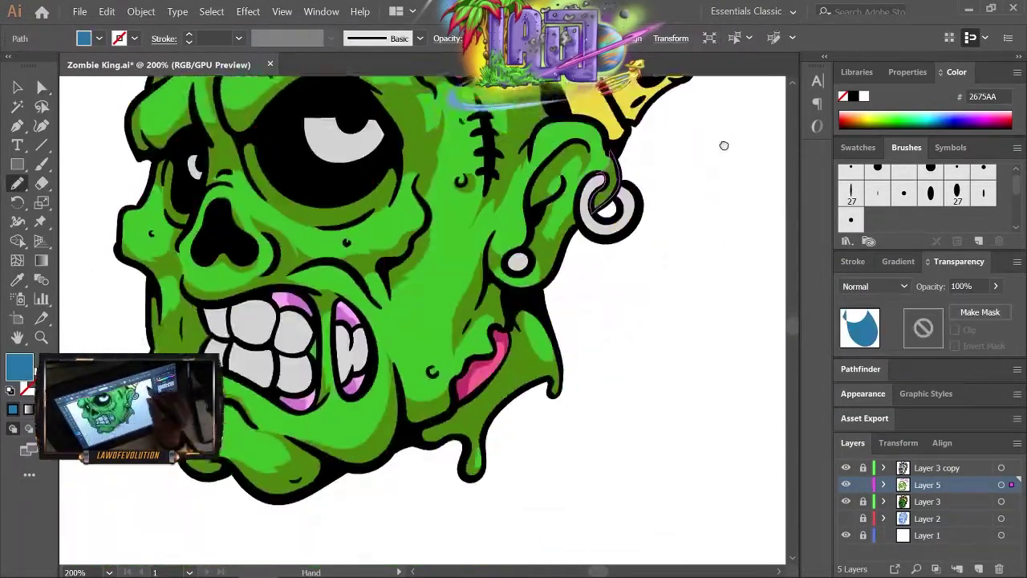
drag(699, 263, 737, 347)
key(i)
double_click(19, 366)
key(Return)
key(n)
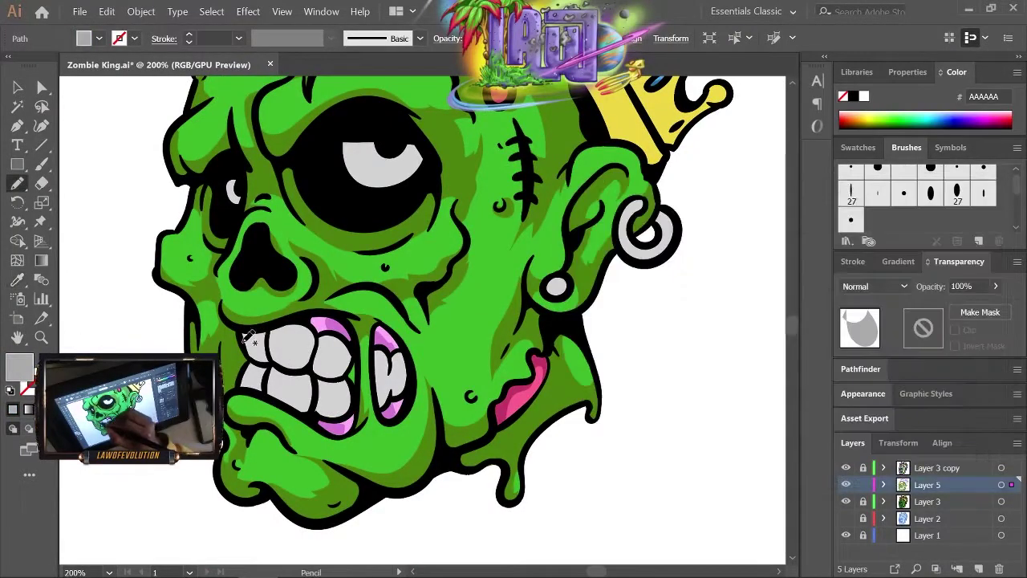
drag(347, 277, 309, 301)
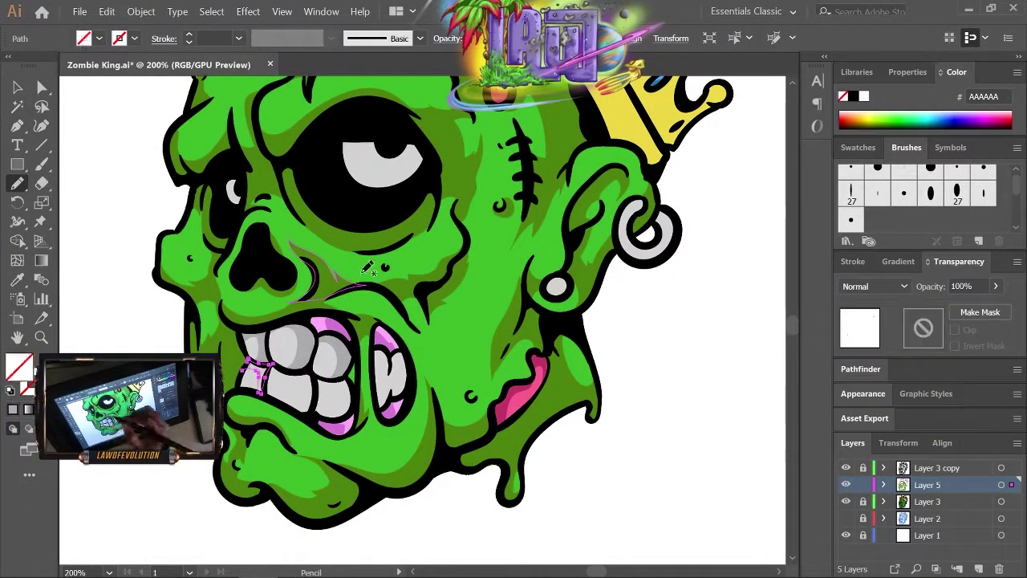
key(ctrl+shift+a)
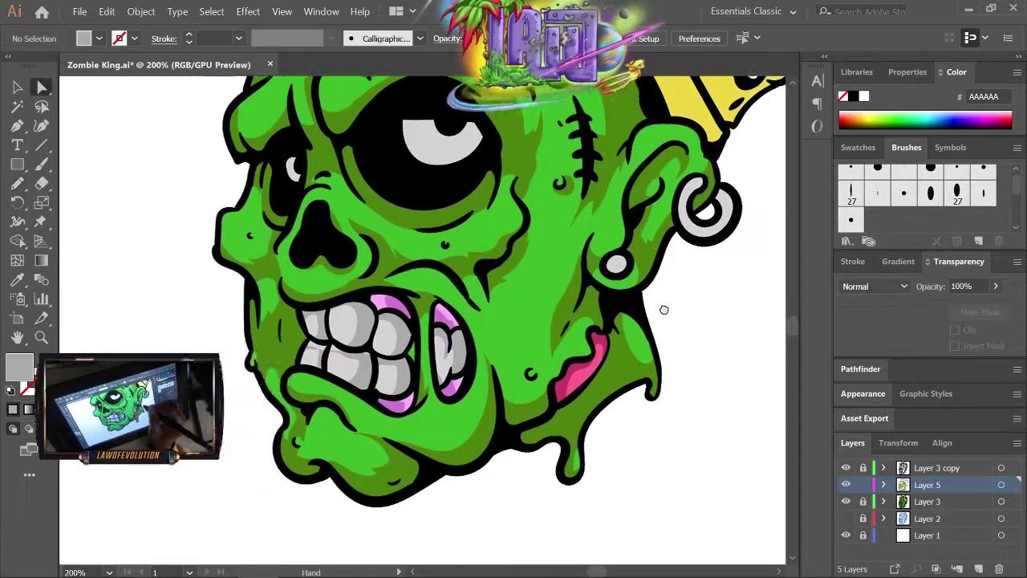
- Add another grey shadow on the teeth and grey shading inside the eye
scroll(406, 394, left, 3)
key(i)
mouse_move(393, 369)
mouse_down()
mouse_move(401, 391)
mouse_move(531, 385)
mouse_up()
scroll(519, 318, up, 3)
scroll(519, 317, right, 5)
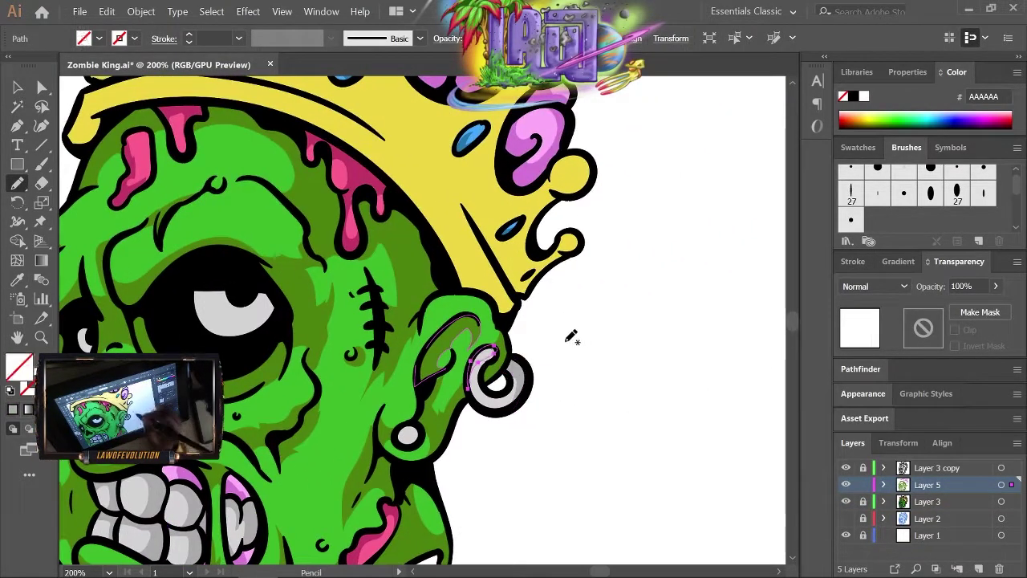
key(ctrl+shift+a)
scroll(571, 337, down, 3)
scroll(687, 259, up, 3)
drag(312, 304, 341, 307)
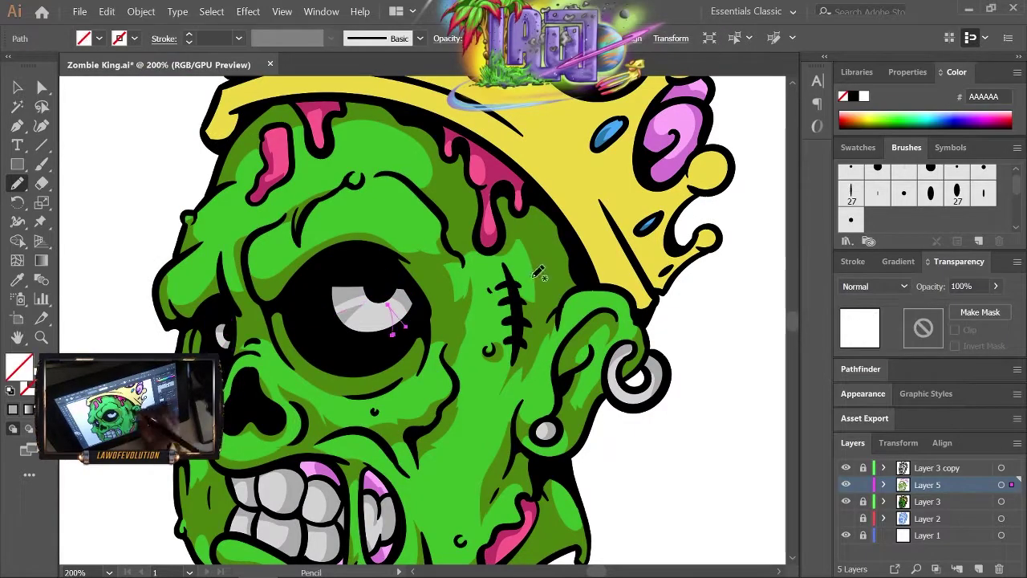
key(ctrl+shift+a)
- Shade the crown's top-left ball with darker yellow
scroll(681, 326, down, 1)
scroll(626, 281, down, 1)
scroll(586, 250, down, 1)
scroll(353, 324, up, 3)
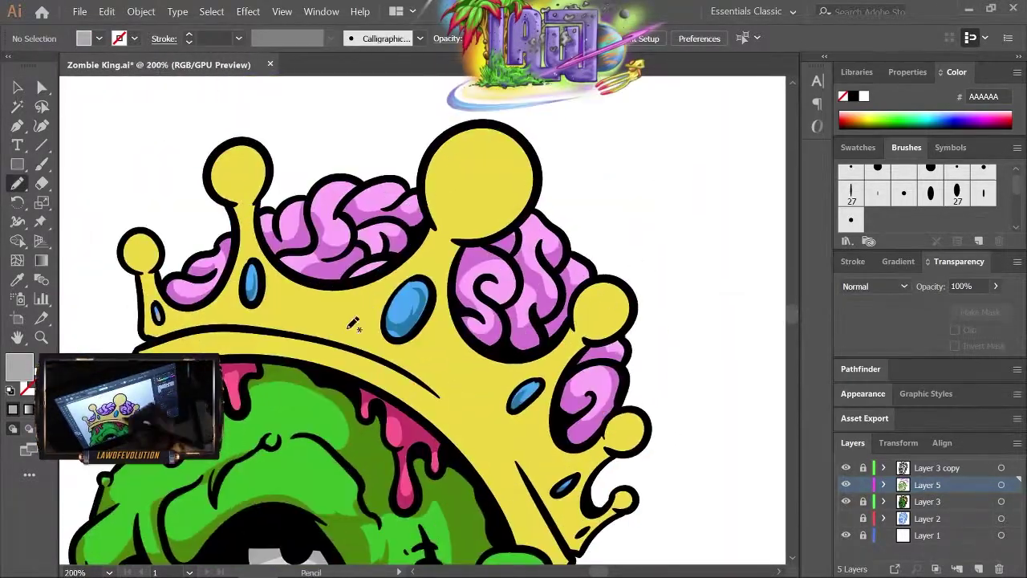
drag(237, 151, 229, 188)
key(ctrl+shift+a)
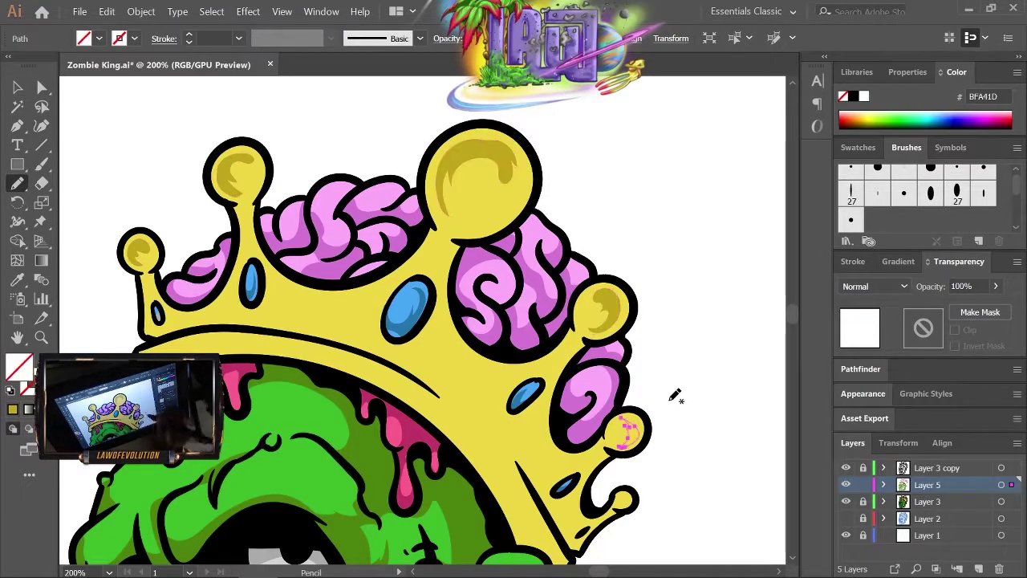
- Draw darker gold shading along the crown band, its left edge and under the left brain
scroll(718, 360, down, 2)
drag(261, 281, 182, 294)
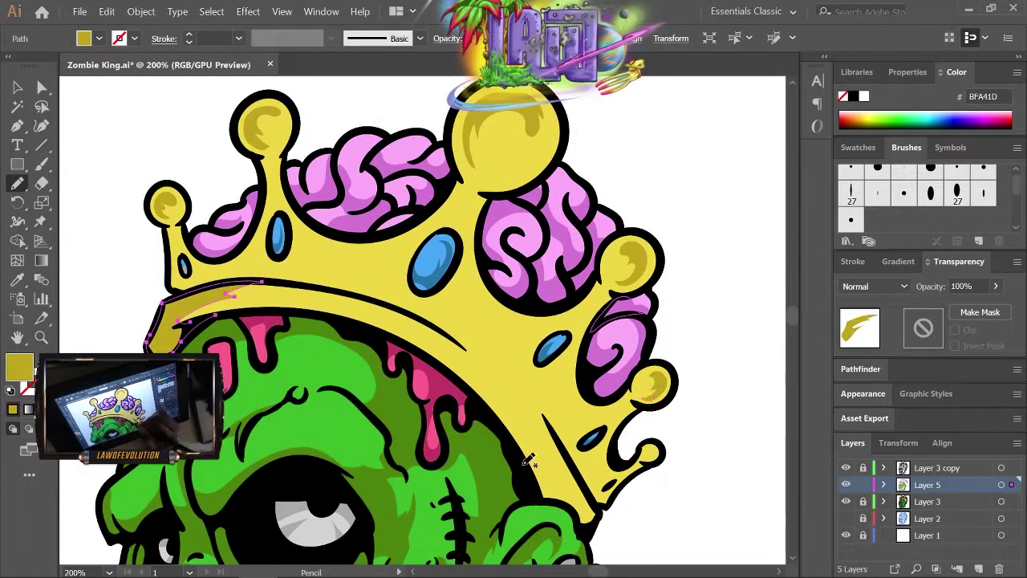
scroll(439, 245, up, 1)
drag(185, 331, 164, 275)
scroll(237, 295, down, 2)
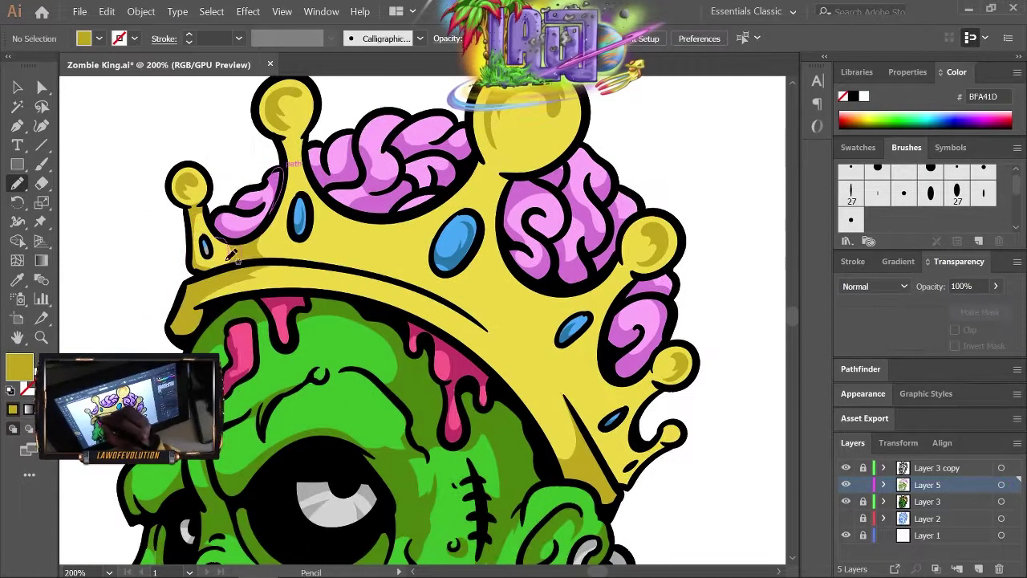
key(ctrl+shift+a)
scroll(520, 200, up, 2)
drag(293, 280, 296, 288)
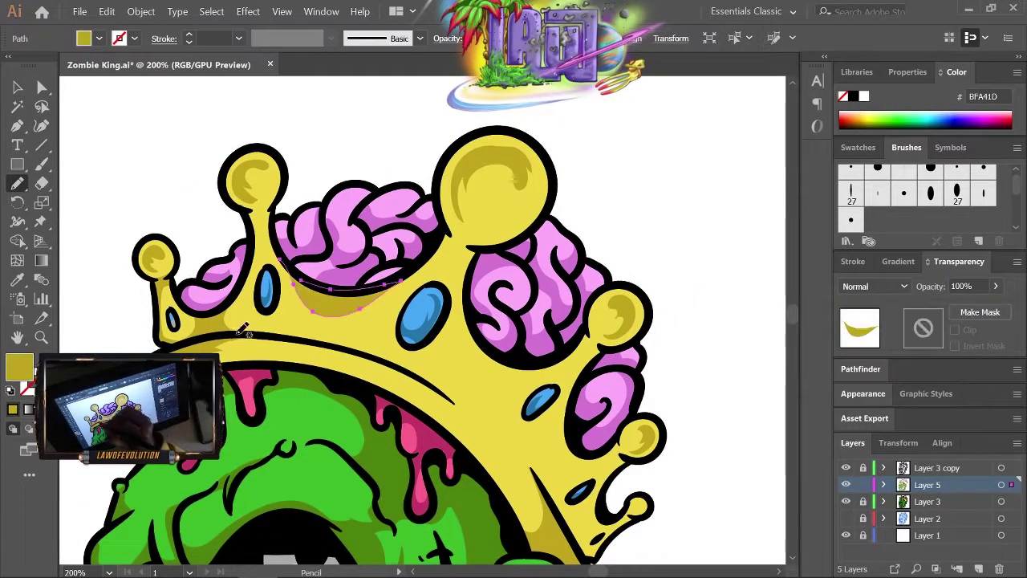
key(ctrl+shift+a)
- Add darker gold shading beside the middle brain and on the crown's lower right curl
scroll(217, 324, down, 2)
scroll(661, 211, up, 2)
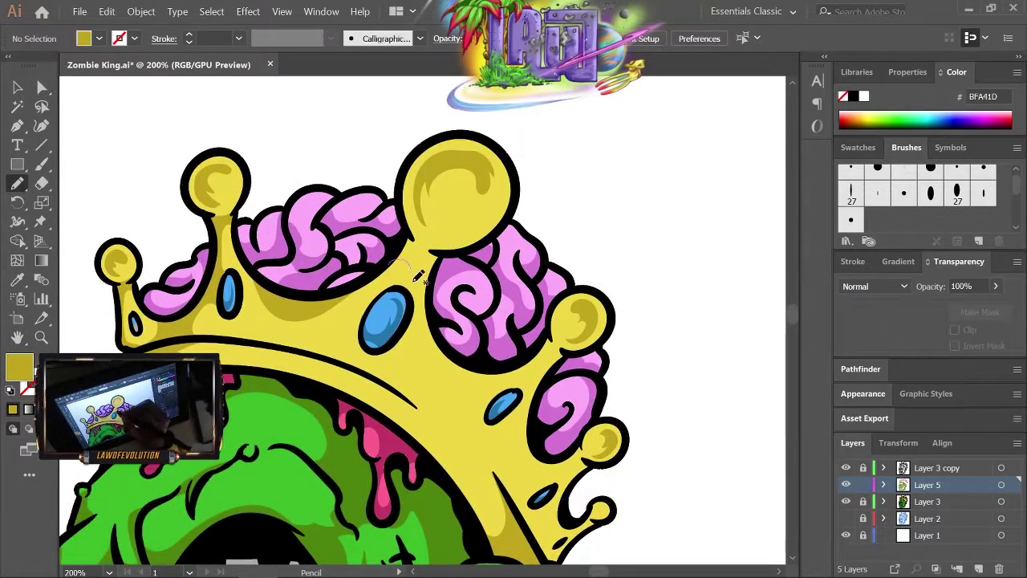
drag(418, 276, 415, 274)
scroll(650, 230, down, 2)
scroll(572, 321, down, 1)
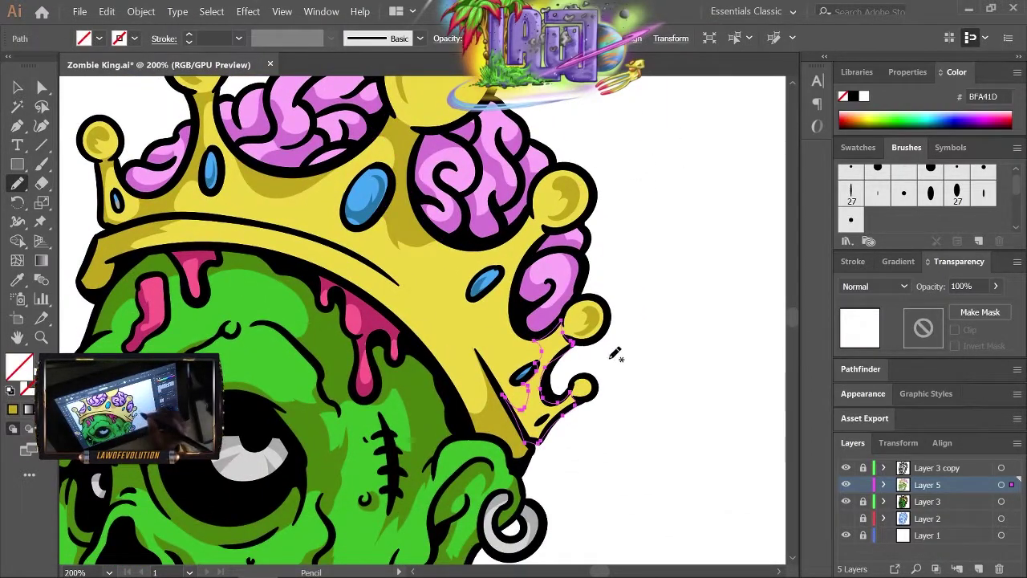
drag(563, 344, 587, 334)
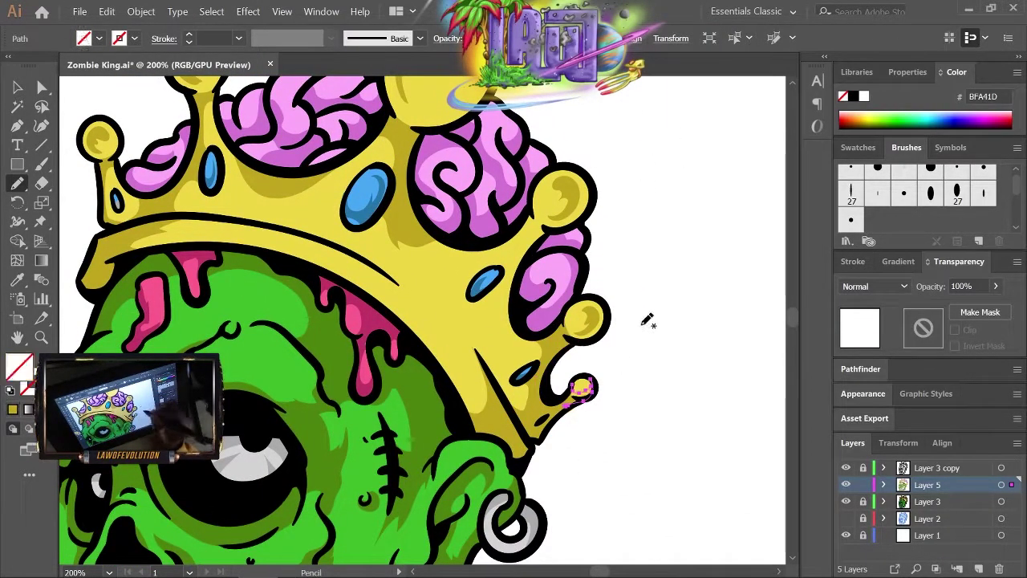
key(ctrl+shift+a)
- Set the fill to light yellow F7F257 and create a new Layer 6
key(a)
scroll(694, 274, down, 2)
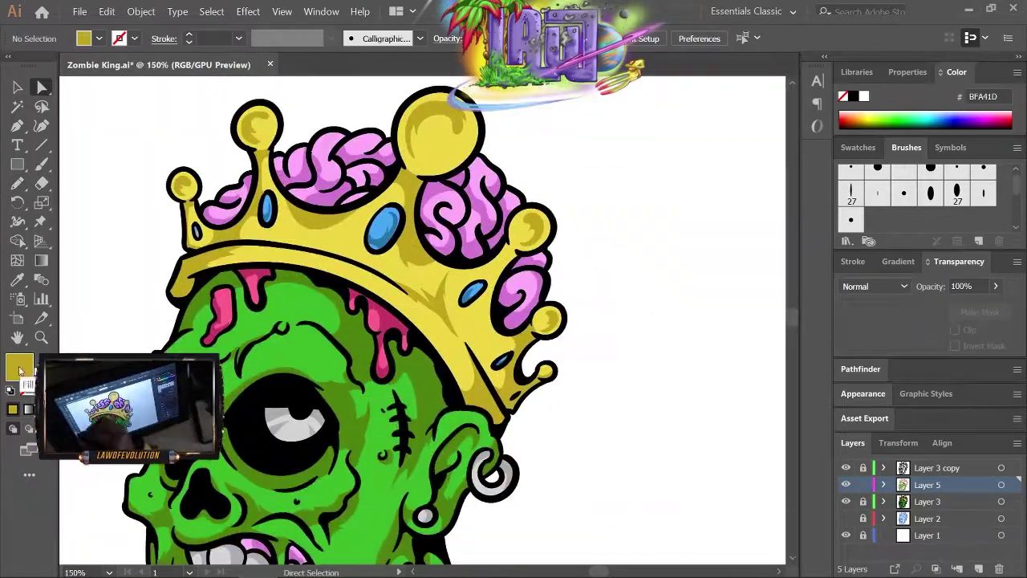
double_click(20, 371)
click(773, 241)
key(Return)
key(n)
scroll(615, 265, down, 3)
scroll(686, 231, up, 5)
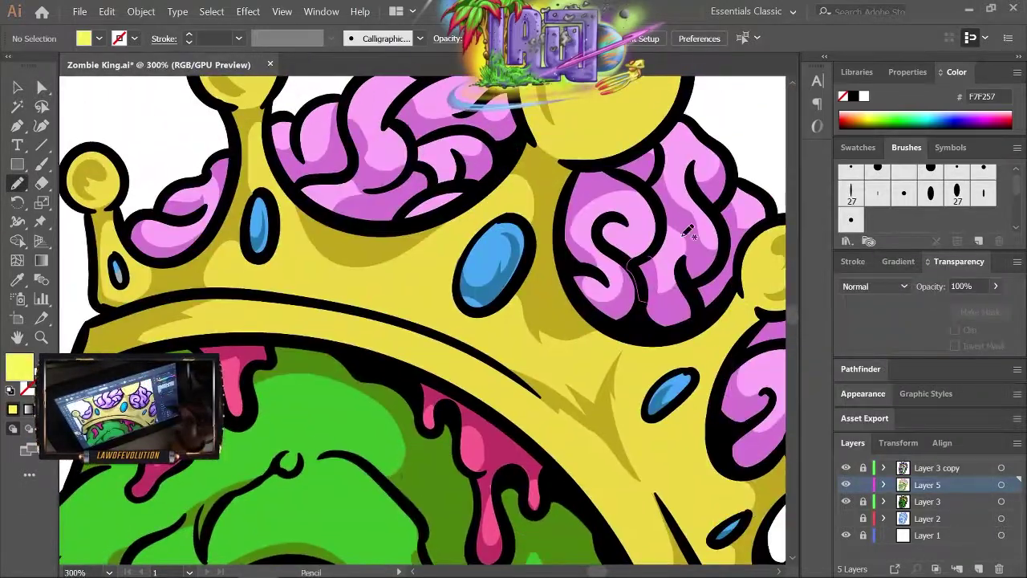
scroll(688, 232, down, 3)
key(ctrl+l)
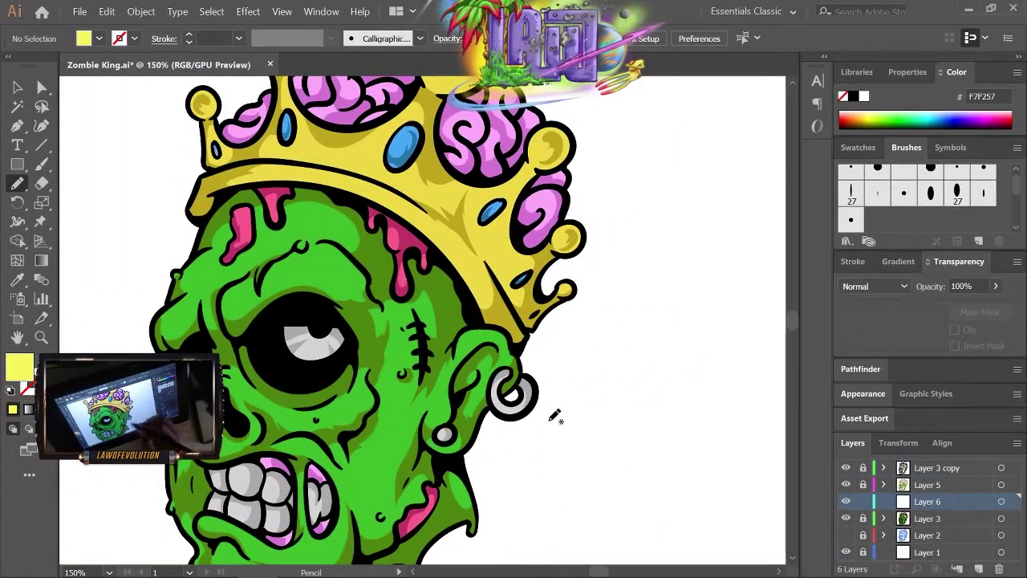
scroll(553, 415, up, 2)
- Zoom in on the face and set the fill to dark green 5C9612
key(ctrl+f)
key(a)
double_click(20, 371)
key(Return)
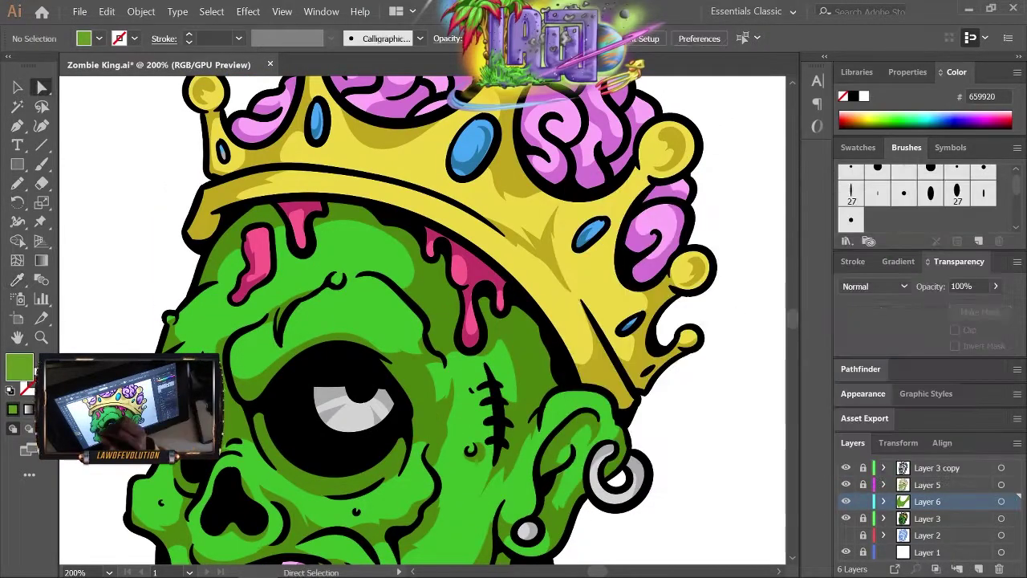
mouse_move(487, 295)
mouse_down()
mouse_move(727, 206)
mouse_move(462, 298)
mouse_up()
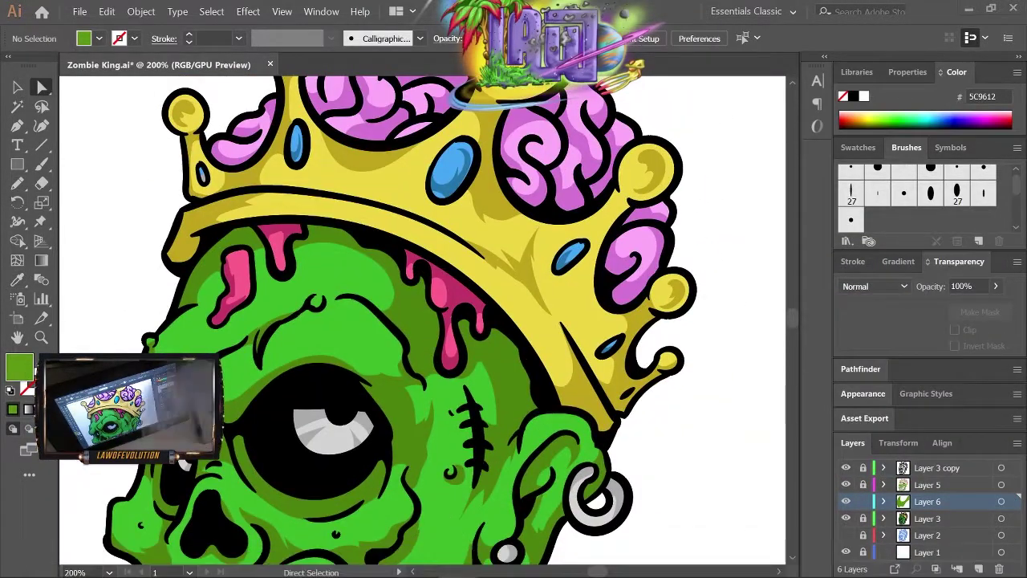
- Draw dark green shading strokes along the brow and beside the eye
scroll(321, 337, down, 5)
drag(170, 353, 166, 387)
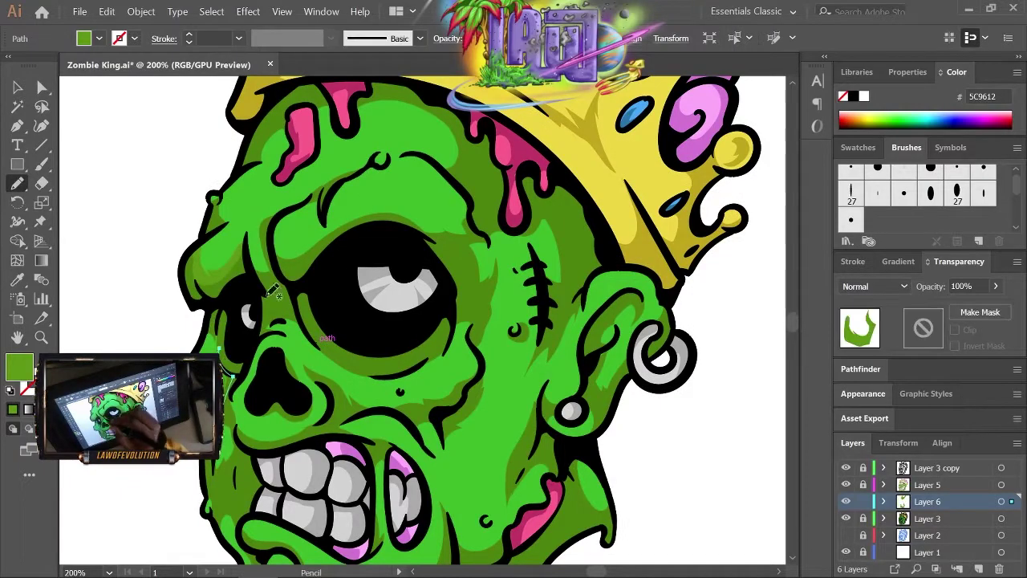
scroll(321, 337, down, 2)
scroll(325, 339, down, 2)
scroll(325, 338, up, 2)
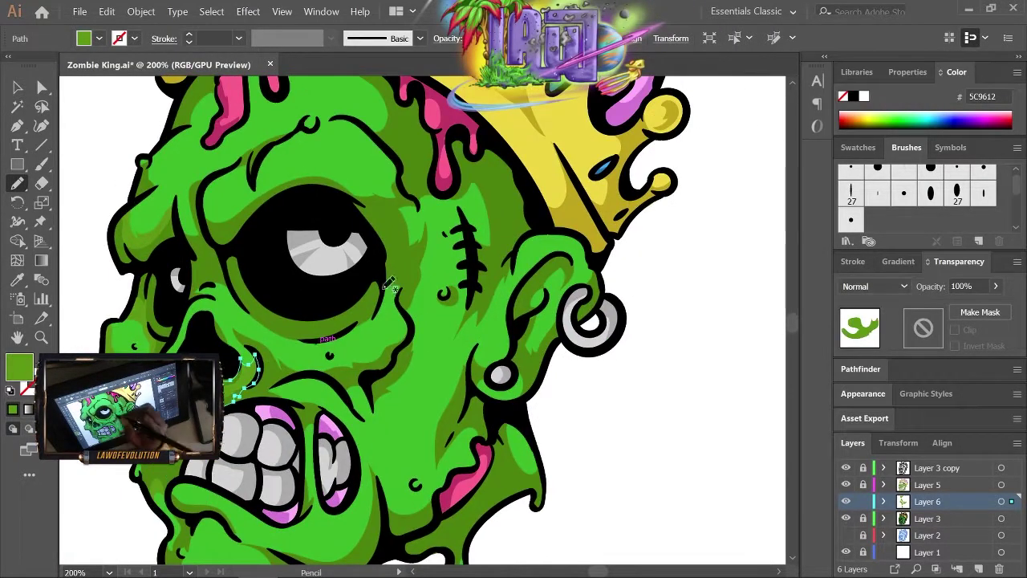
scroll(391, 282, up, 3)
scroll(482, 305, down, 2)
scroll(629, 337, up, 2)
drag(171, 320, 229, 353)
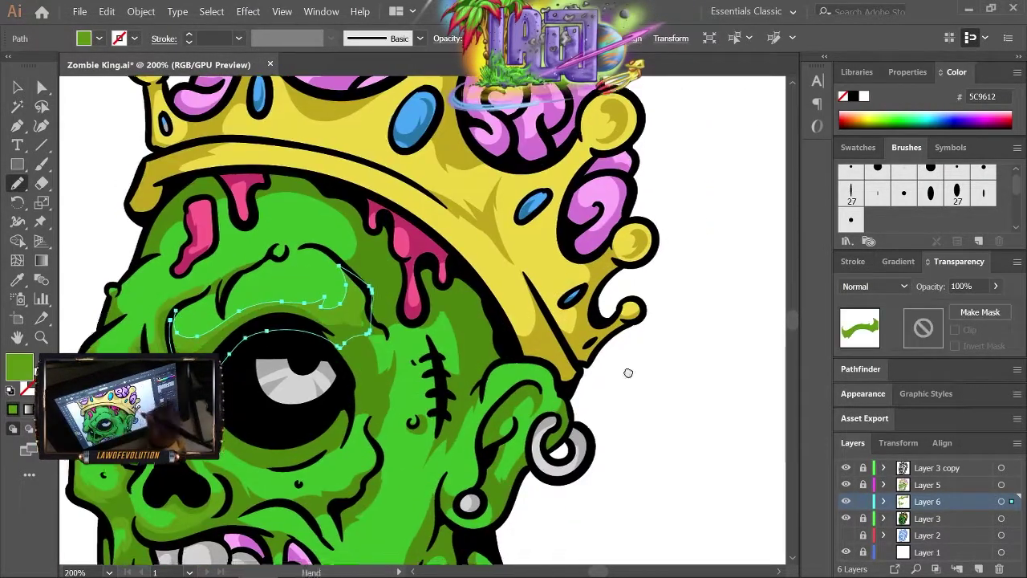
drag(629, 373, 651, 252)
drag(379, 215, 406, 214)
key(ctrl+shift+a)
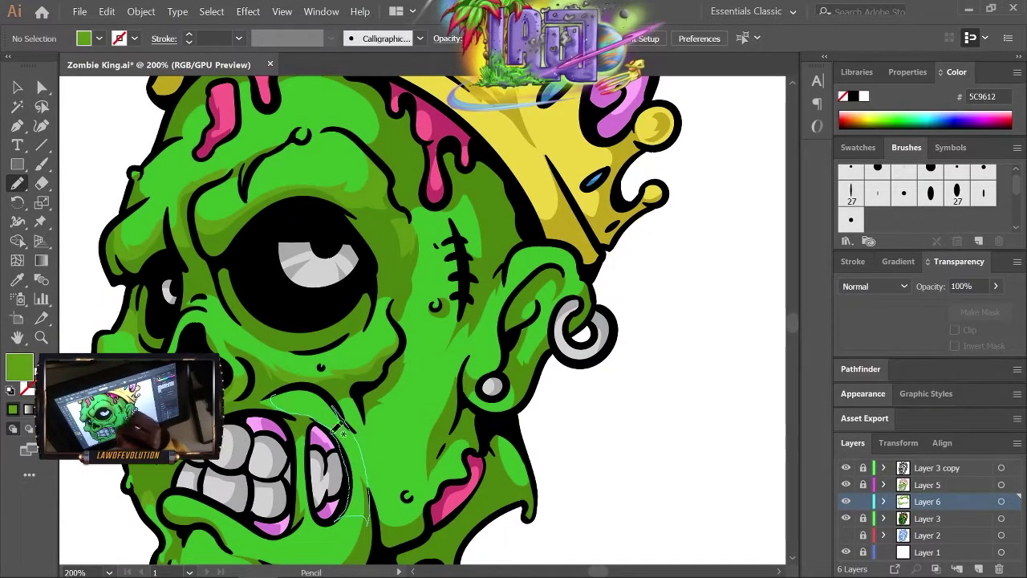
- Shade the cheek and the pink mouth corner in dark green
drag(341, 429, 272, 397)
scroll(592, 337, down, 3)
scroll(592, 337, left, 1)
drag(389, 373, 288, 411)
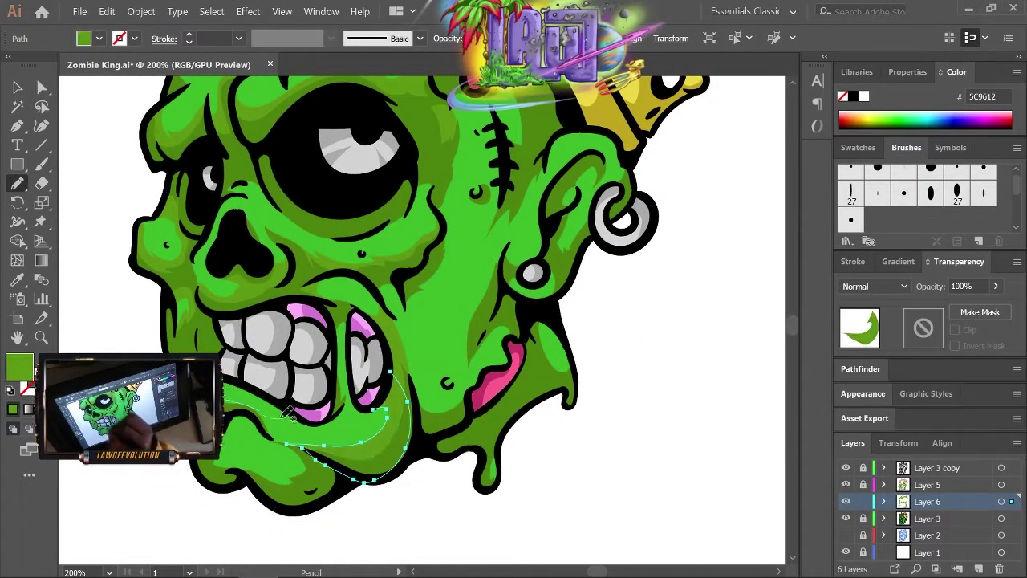
scroll(580, 392, right, 2)
drag(434, 378, 406, 371)
drag(562, 344, 534, 403)
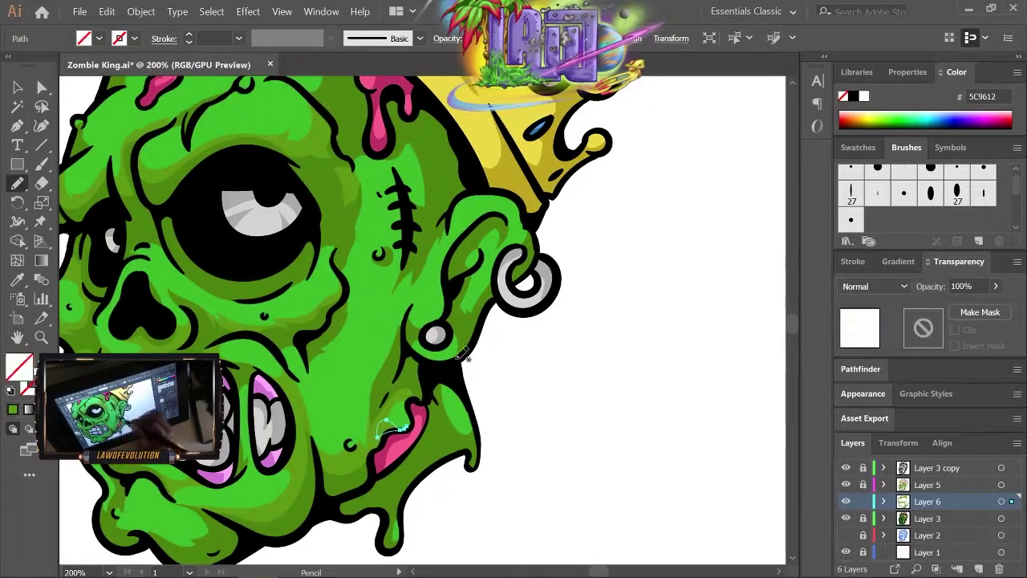
scroll(464, 355, down, 2)
key(ctrl+shift+a)
scroll(195, 218, up, 2)
scroll(195, 218, up, 2)
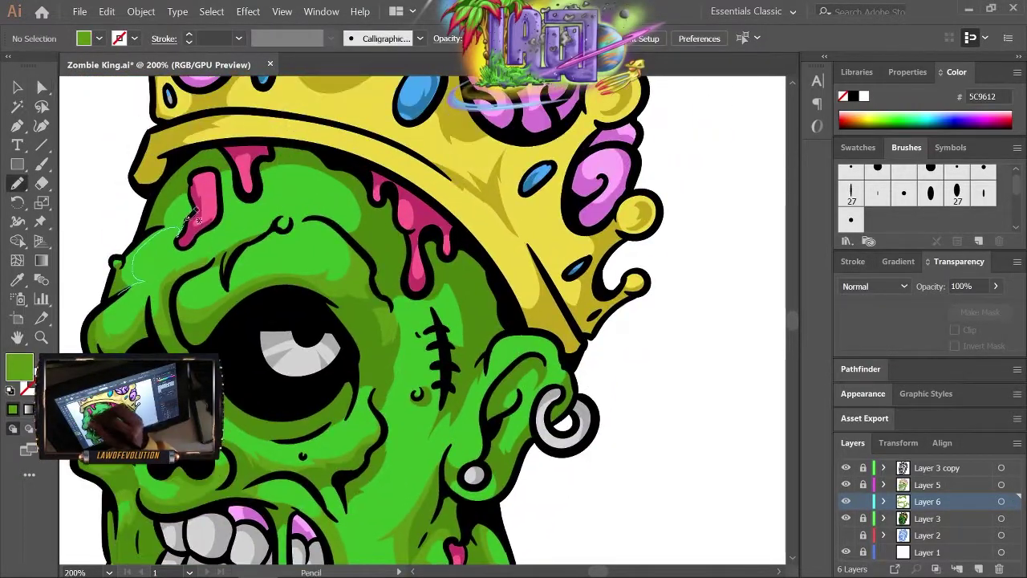
- Add dark green shading along the head outline, over the stitches and around the earring
drag(195, 218, 186, 184)
scroll(227, 166, down, 1)
drag(357, 241, 423, 313)
scroll(423, 307, down, 1)
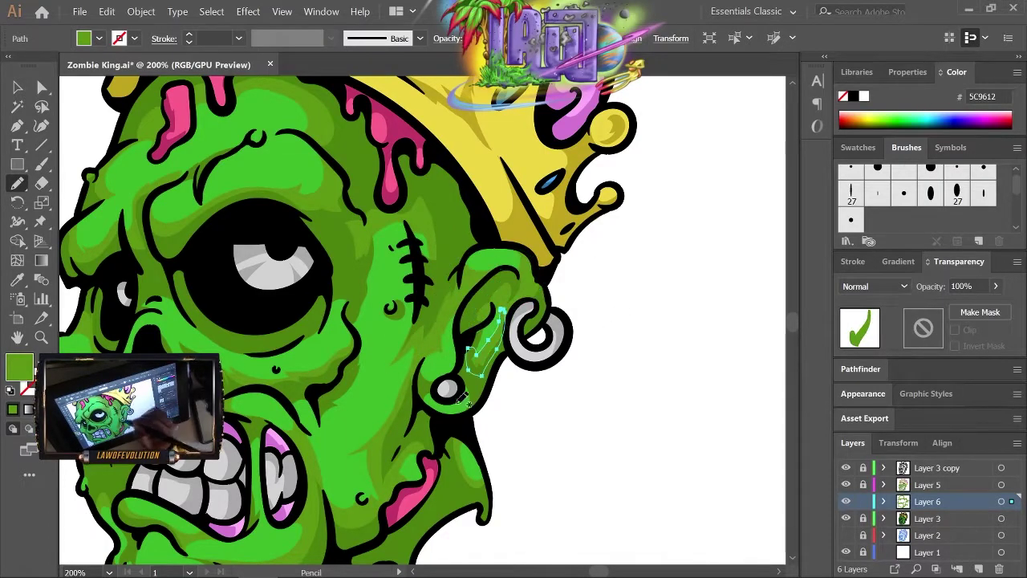
drag(461, 399, 441, 418)
scroll(275, 452, down, 3)
scroll(275, 452, left, 1)
key(ctrl+minus)
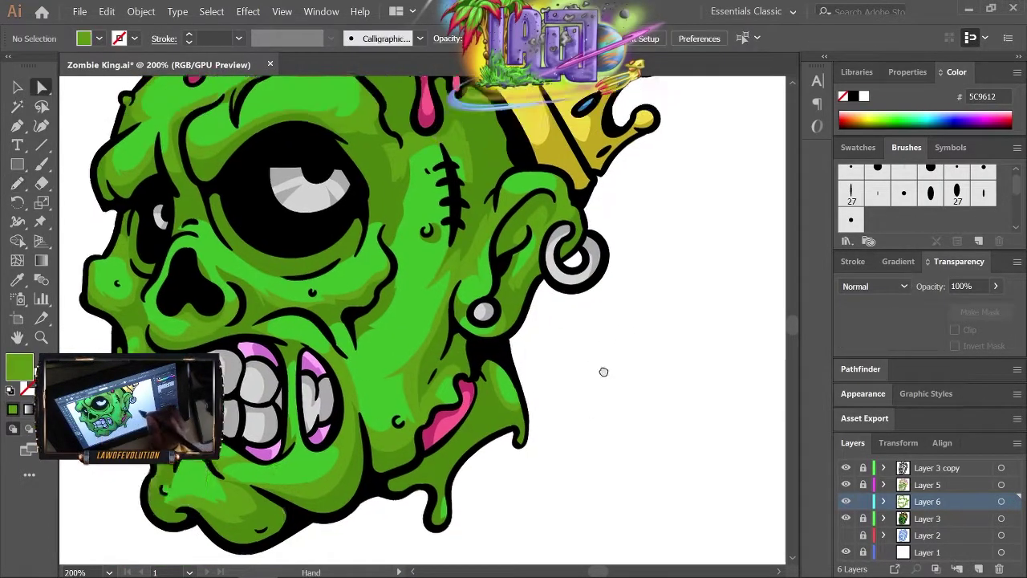
scroll(569, 383, up, 1)
scroll(626, 409, up, 3)
key(a)
scroll(634, 361, down, 1)
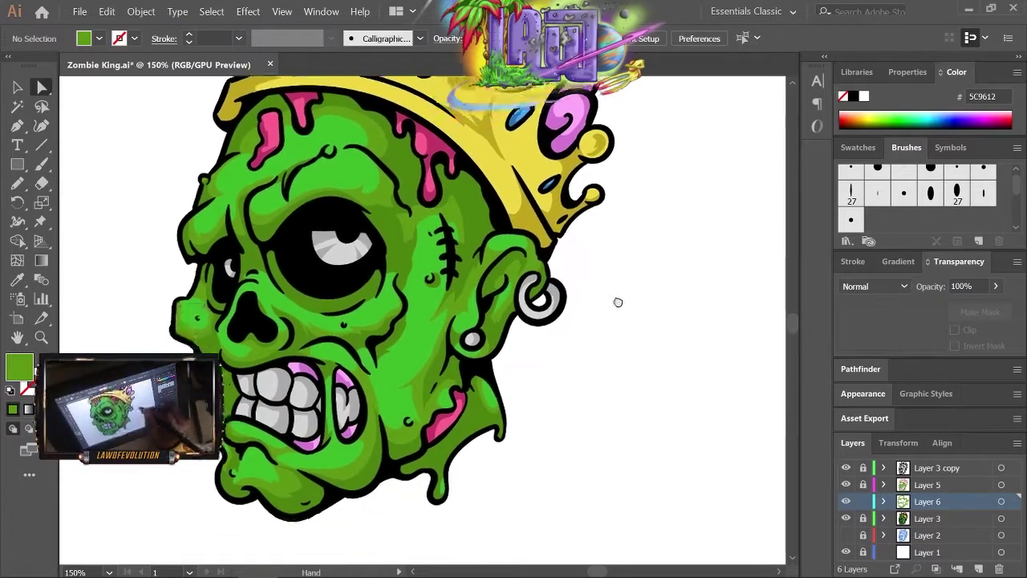
key(ctrl+plus)
- Draw pale yellow highlights on the crown band, the big crown ball and the small right ball
key(n)
drag(307, 373, 437, 309)
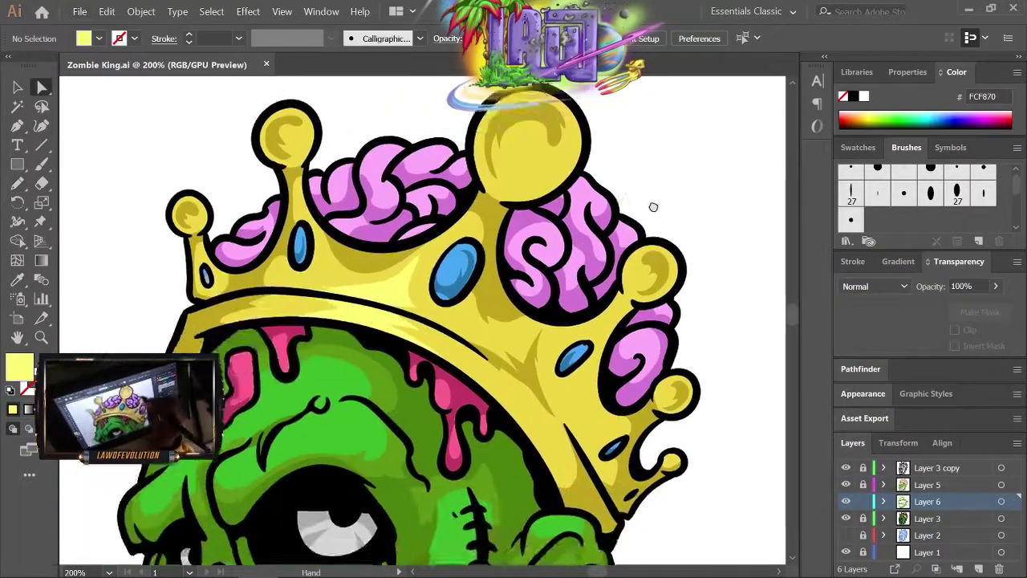
drag(653, 207, 618, 257)
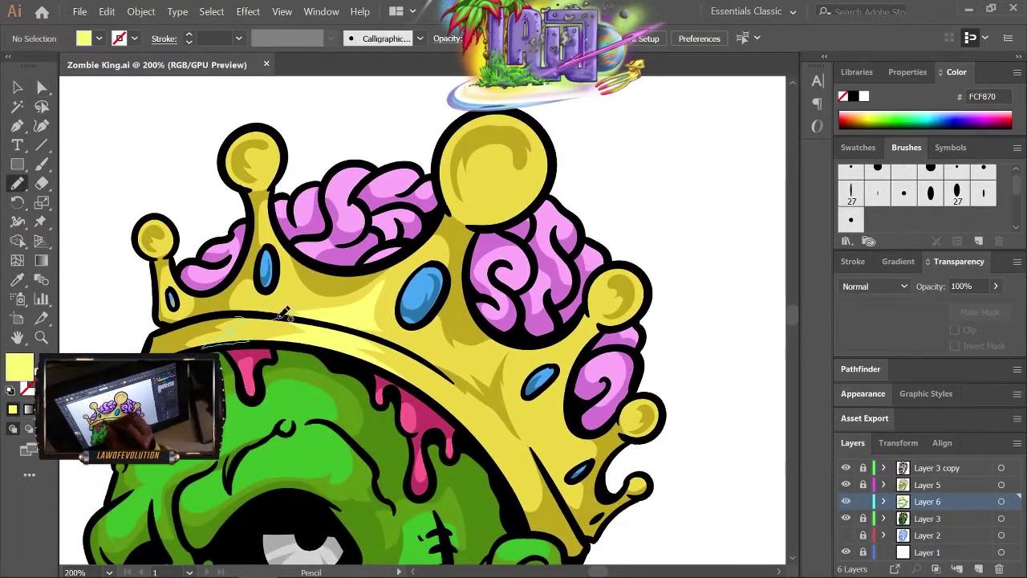
key(n)
drag(466, 268, 544, 229)
key(comma)
drag(624, 268, 557, 239)
drag(518, 325, 539, 276)
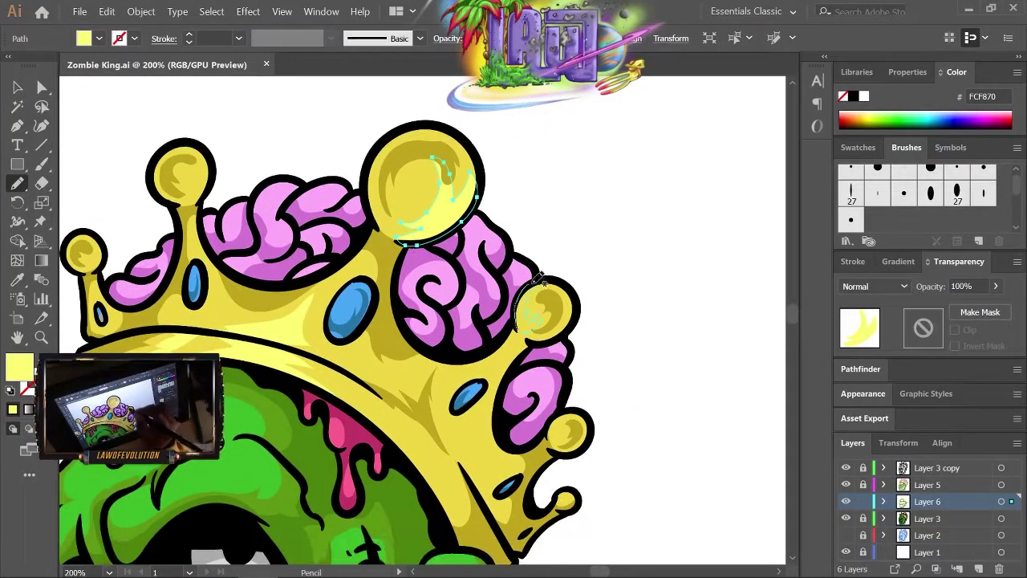
- Highlight the crown edge by the drips and move Layer 6 above Layer 5
drag(215, 163, 170, 155)
drag(346, 447, 368, 425)
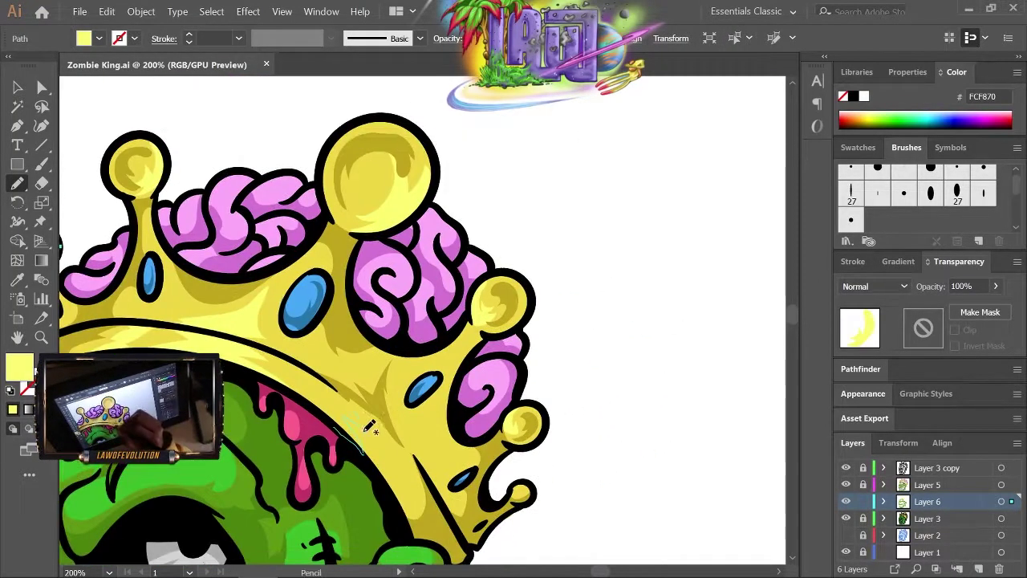
scroll(706, 326, down, 2)
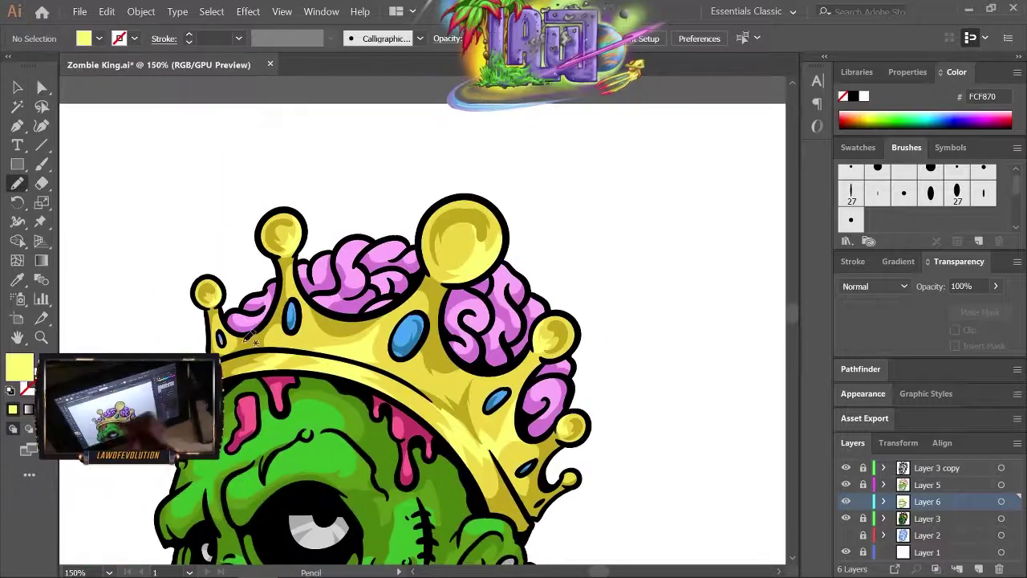
drag(961, 499, 938, 482)
key(a)
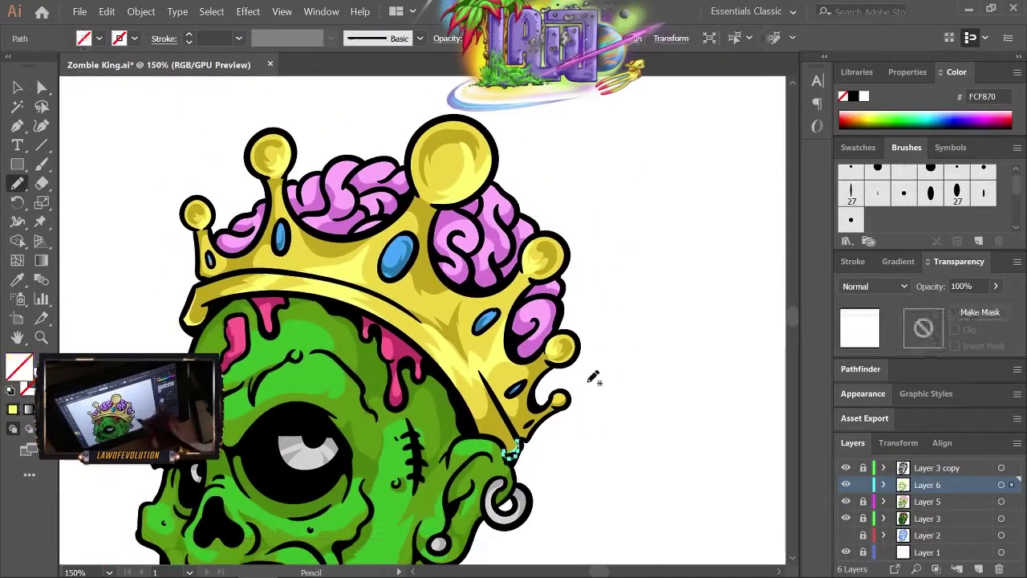
key(n)
- Add small pale yellow highlights on the left crown ball
drag(191, 221, 202, 225)
ctrl+click(663, 278)
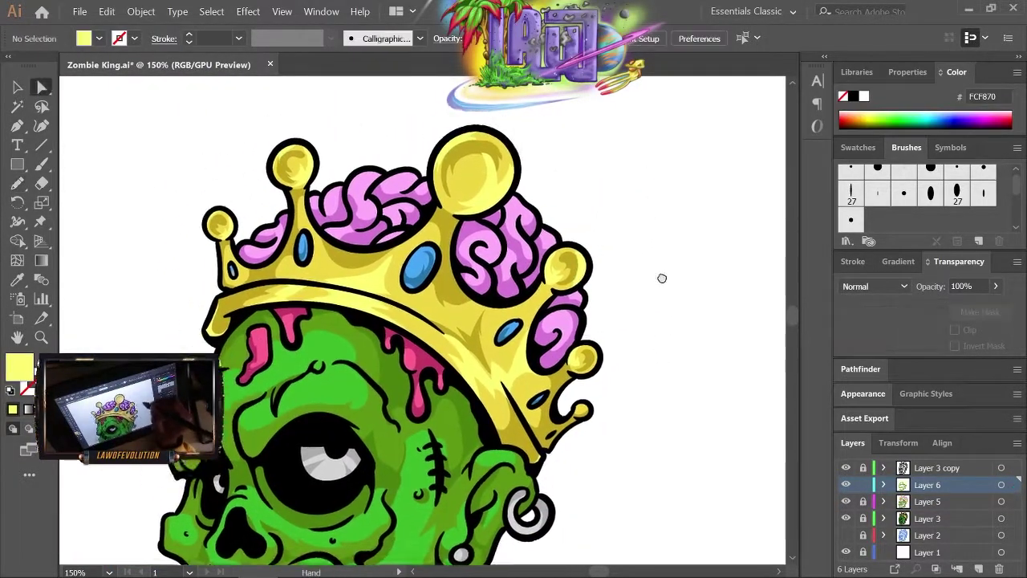
drag(663, 277, 638, 274)
key(ctrl+minus)
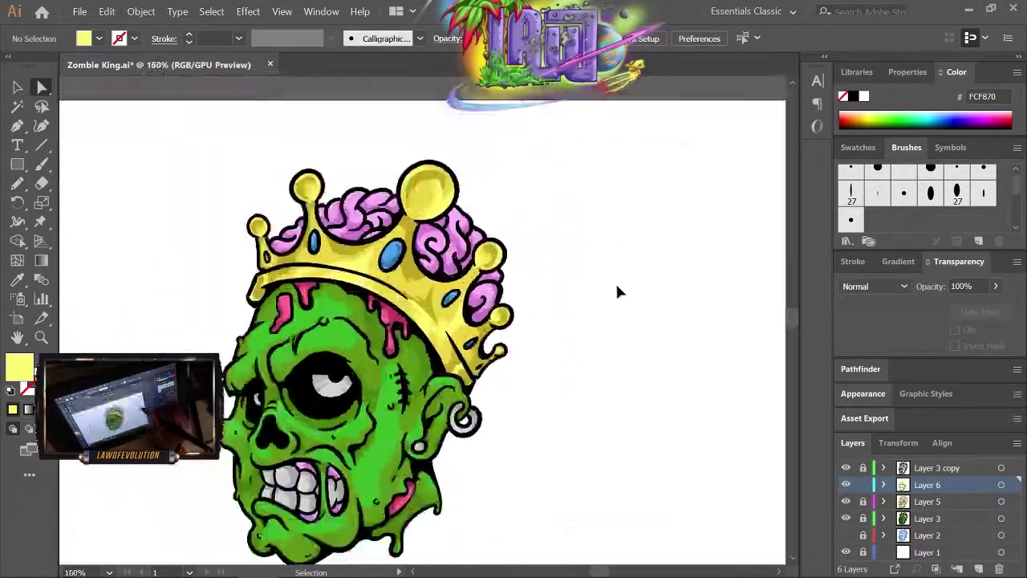
key(ctrl+plus)
key(ctrl+plus)
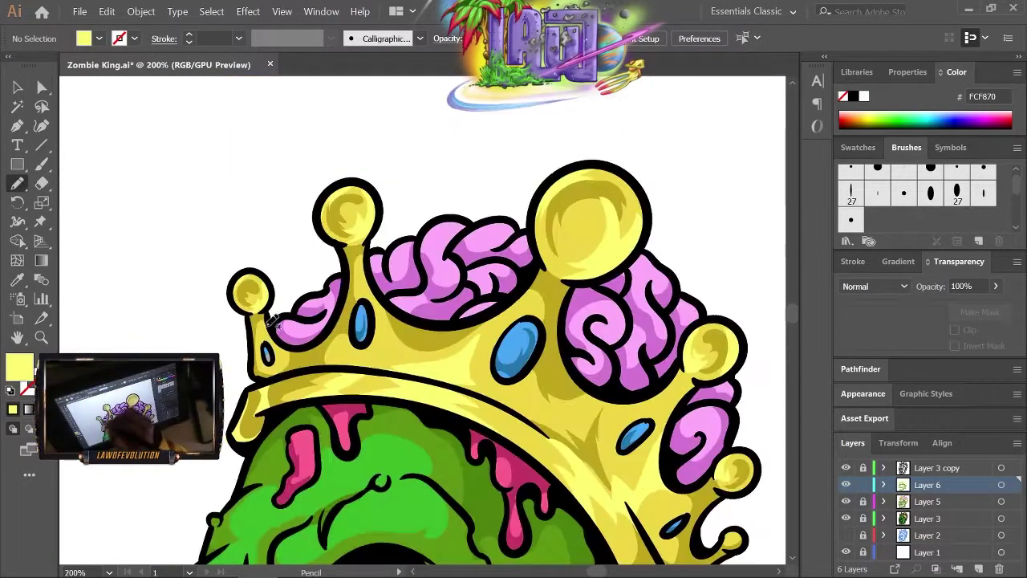
key(n)
drag(193, 211, 202, 219)
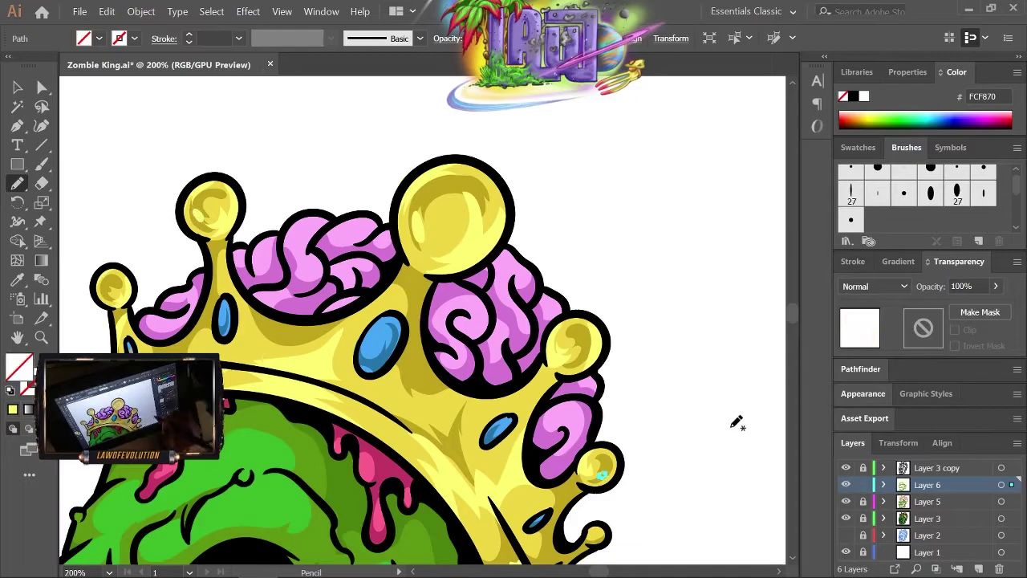
scroll(626, 257, down, 5)
scroll(680, 306, down, 5)
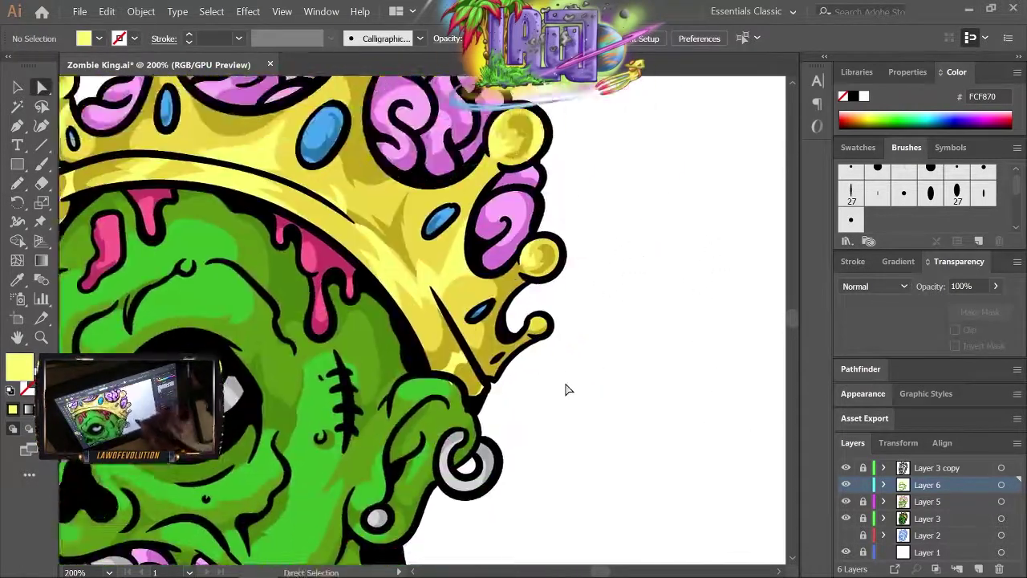
scroll(566, 390, left, 4)
- Set the fill to light green 6BE256 and draw highlights along the eyebrow
key(n)
drag(321, 215, 369, 241)
double_click(20, 367)
click(954, 236)
scroll(698, 258, down, 3)
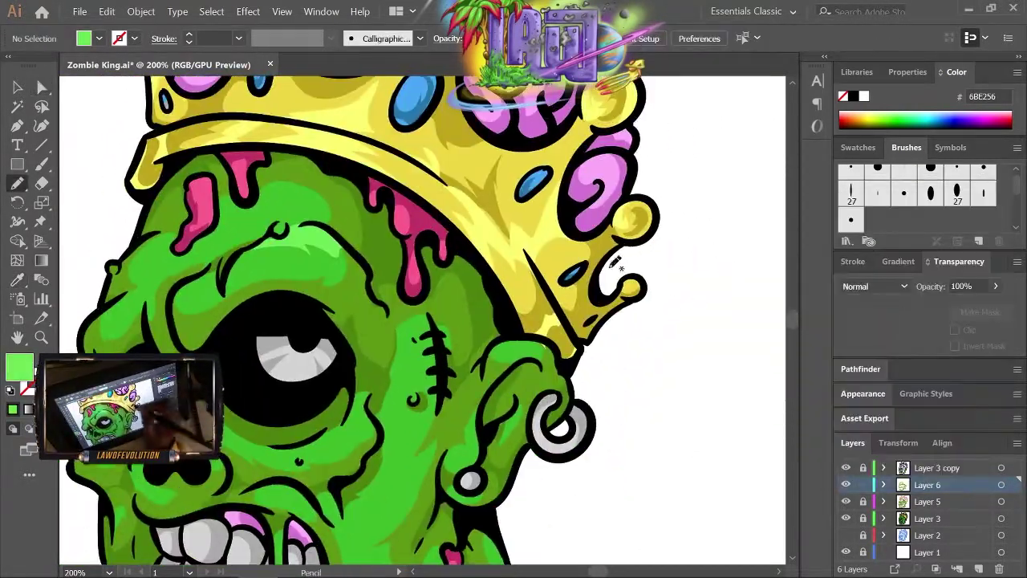
drag(186, 183, 135, 225)
- Add light green highlights along the zombie's lip and jaw
scroll(697, 257, down, 1)
drag(373, 277, 331, 320)
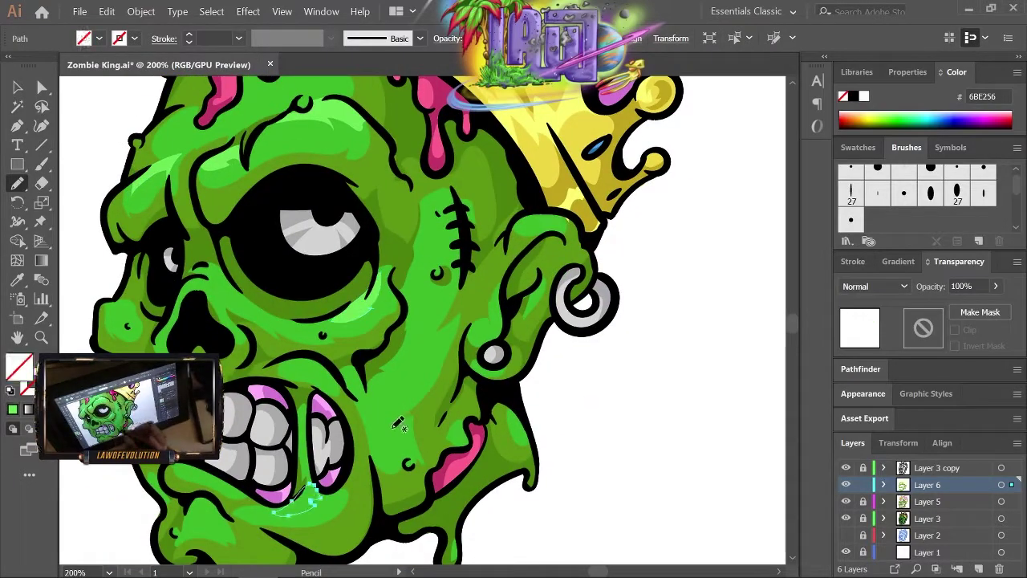
drag(326, 256, 383, 264)
scroll(699, 344, down, 2)
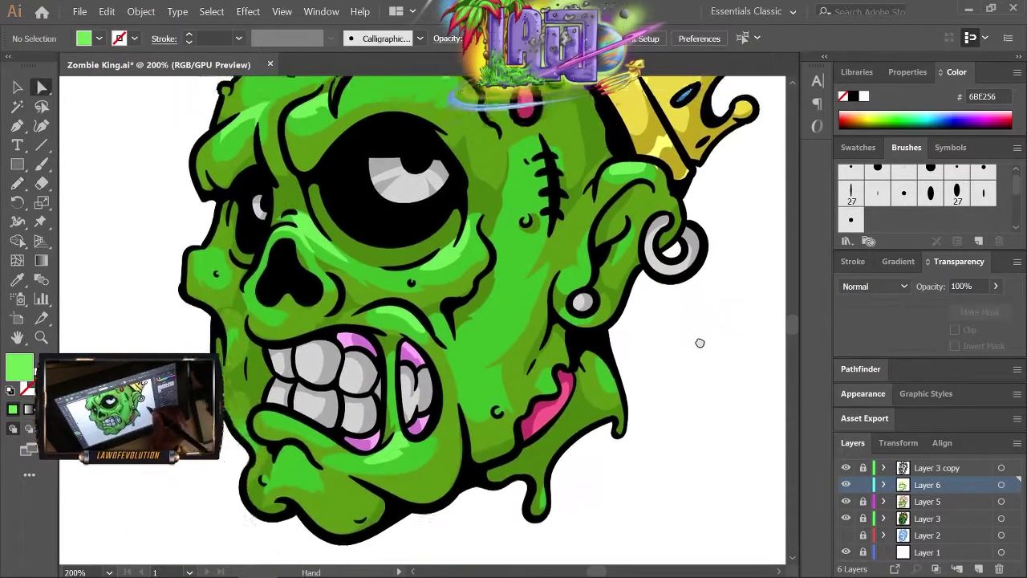
scroll(183, 272, up, 1)
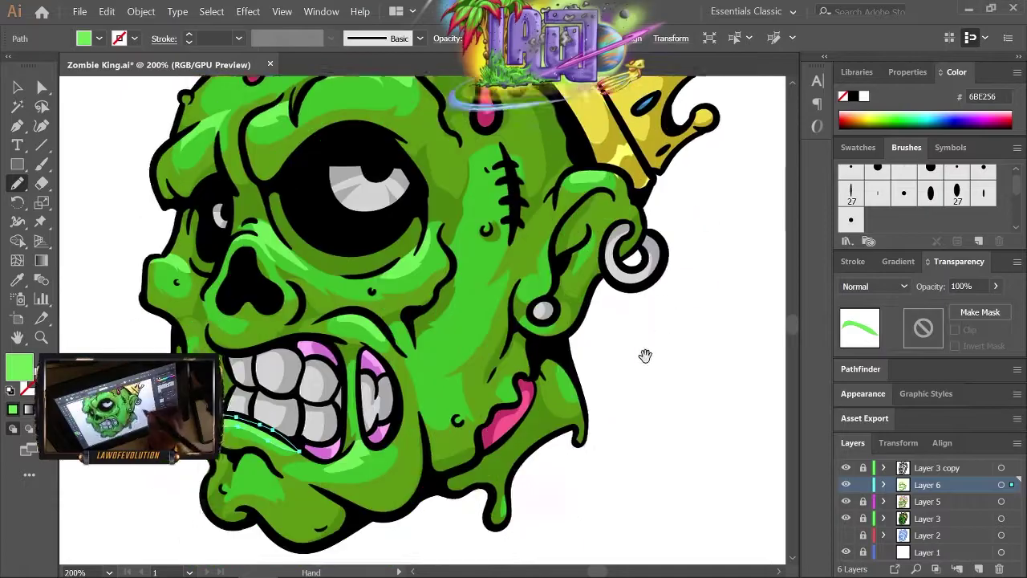
scroll(667, 294, up, 5)
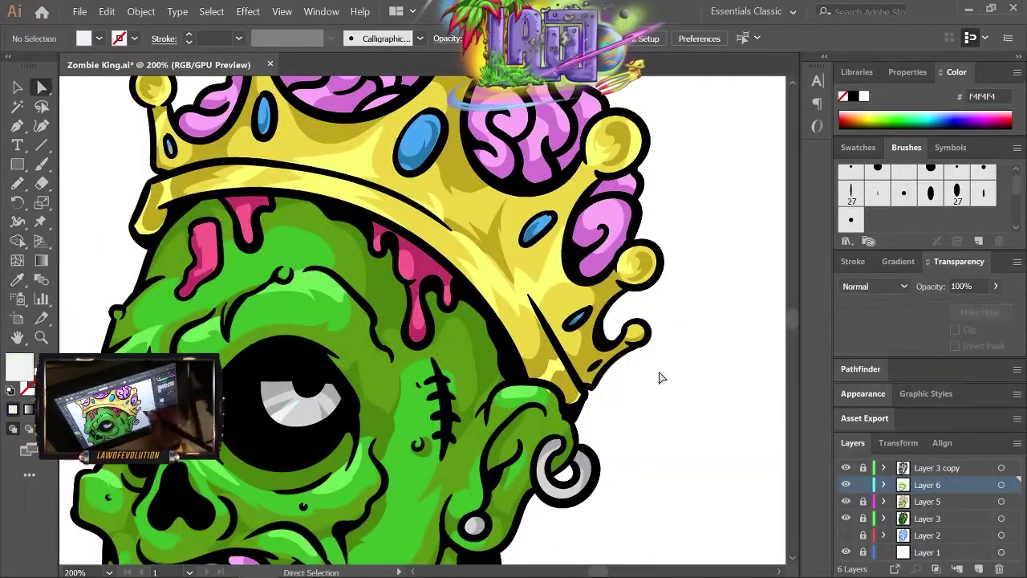
ctrl+click(661, 374)
scroll(666, 361, down, 2)
scroll(682, 347, down, 2)
key(ctrl+minus)
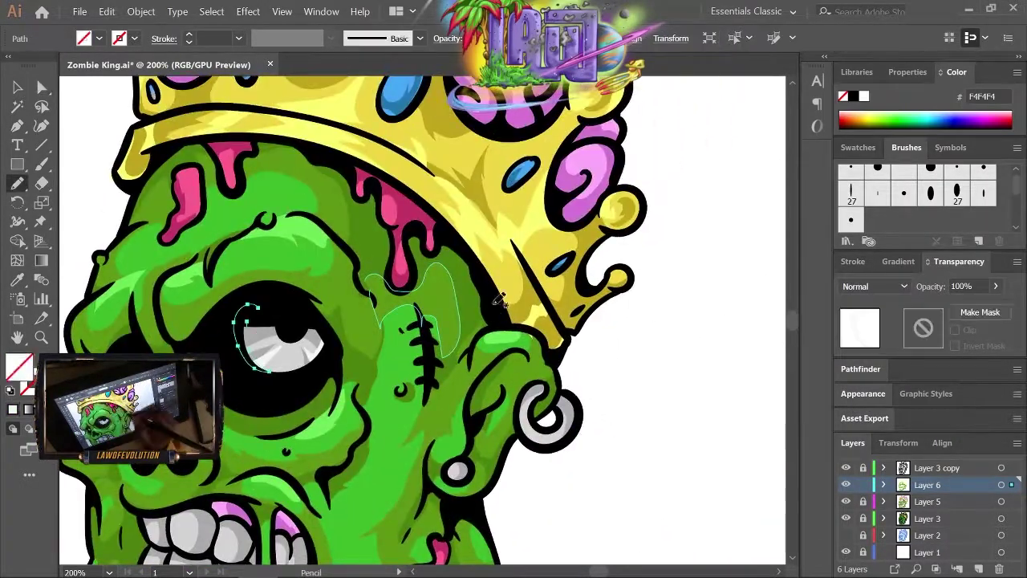
key(ctrl+minus)
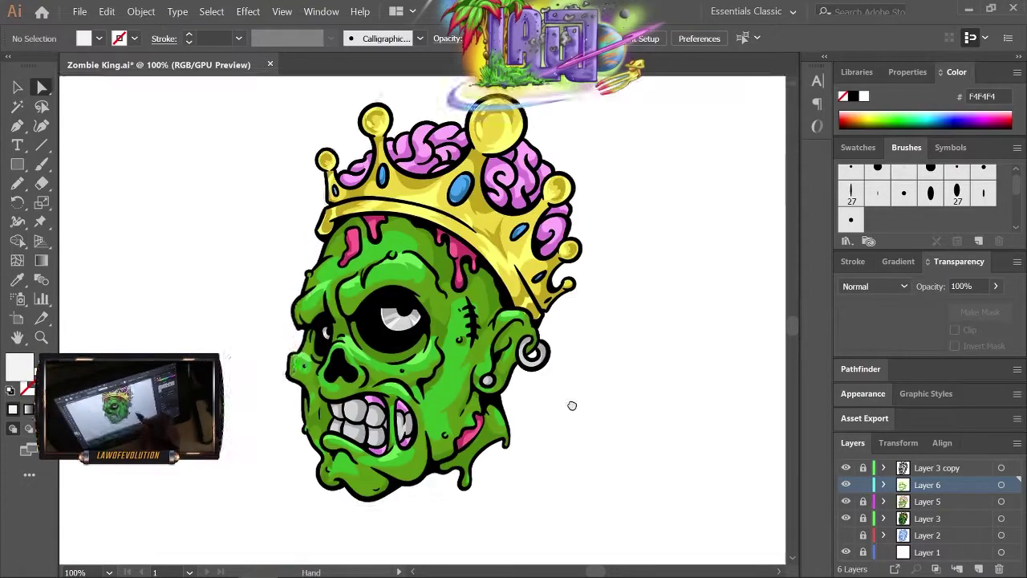
key(ctrl+plus)
- Eyedrop the brain pink and set the fill to pale pink FFD4F9
ctrl+click(333, 325)
key(i)
click(354, 357)
double_click(19, 365)
text(FFD4F9)
key(Return)
key(n)
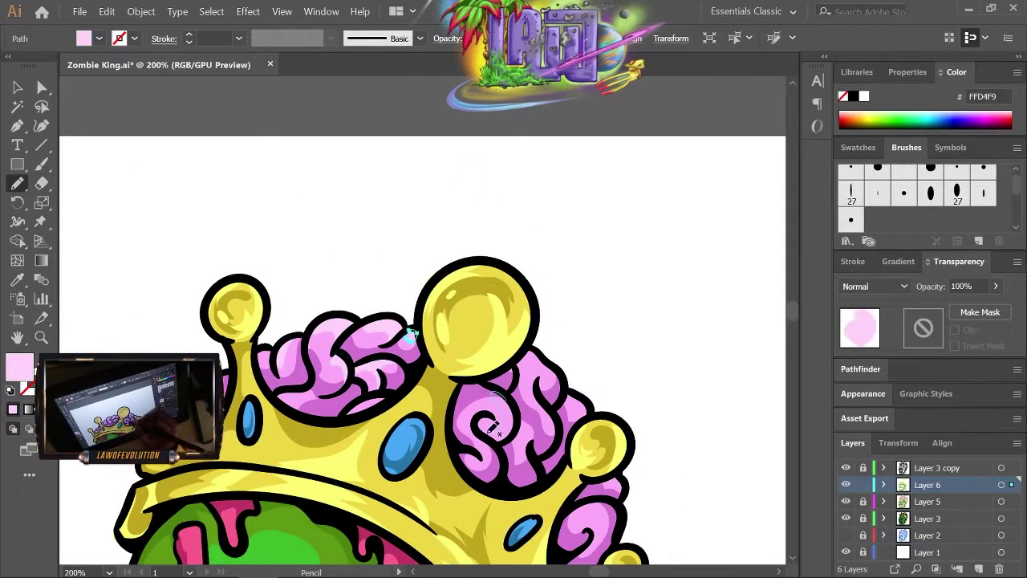
- Draw pale pink highlights on the brain folds and the cheek wound
ctrl+click(594, 335)
drag(492, 361, 479, 309)
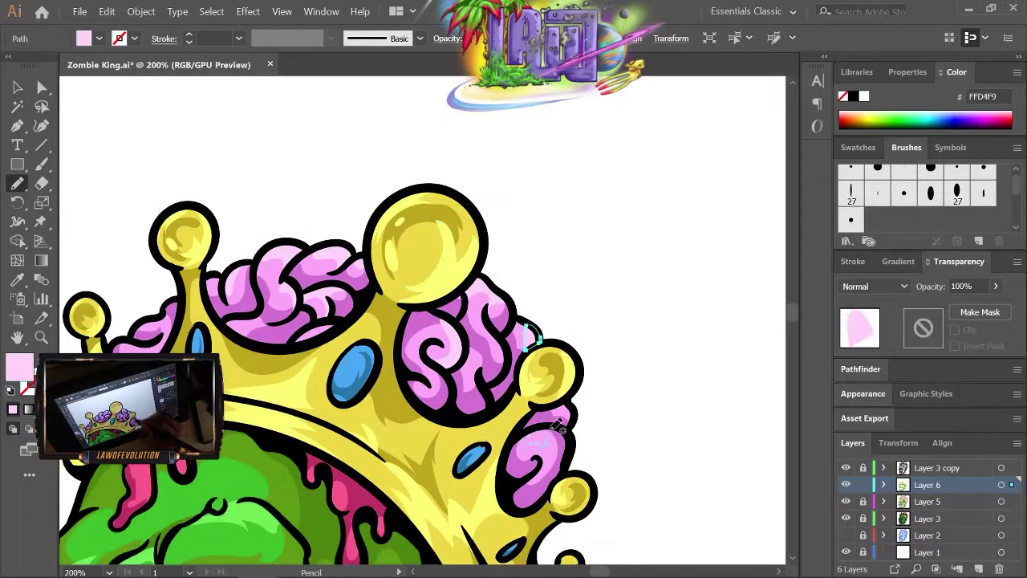
scroll(296, 269, down, 5)
scroll(607, 372, down, 2)
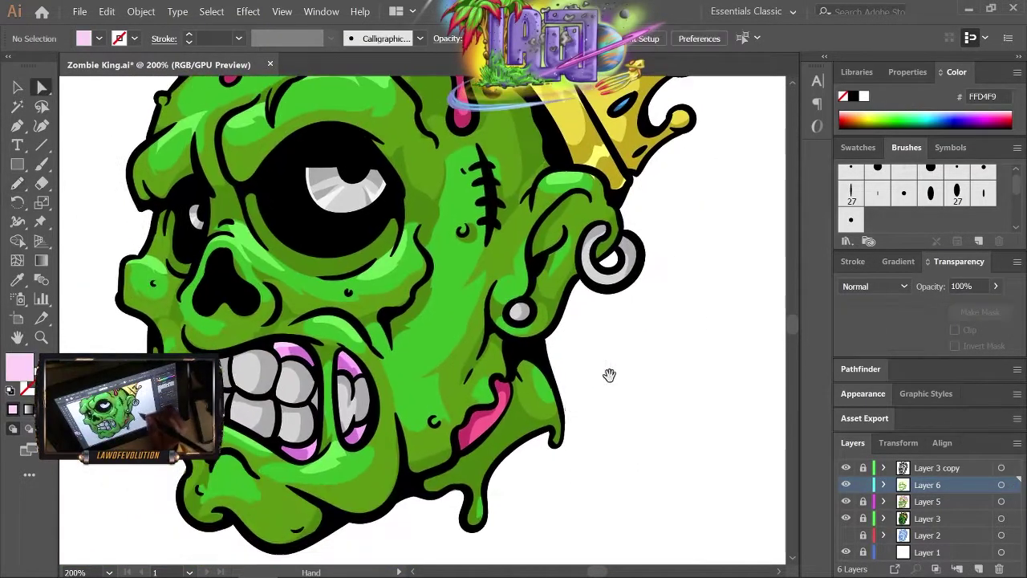
drag(608, 372, 545, 420)
drag(491, 331, 459, 391)
- Sample the drip pink, set fill FF9FBF and highlight the forehead drips
key(i)
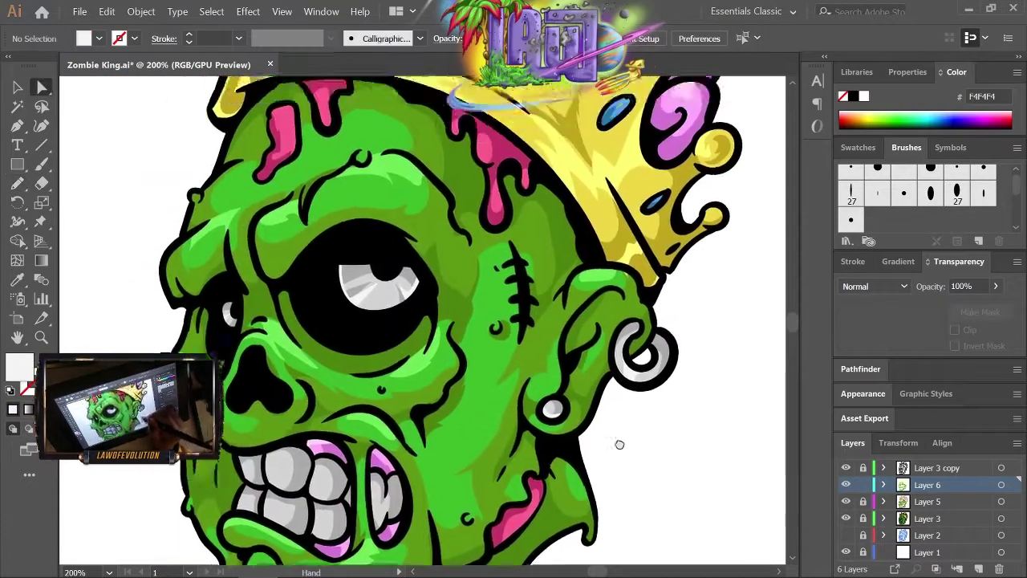
scroll(586, 345, up, 5)
click(384, 256)
double_click(19, 367)
key(Return)
key(n)
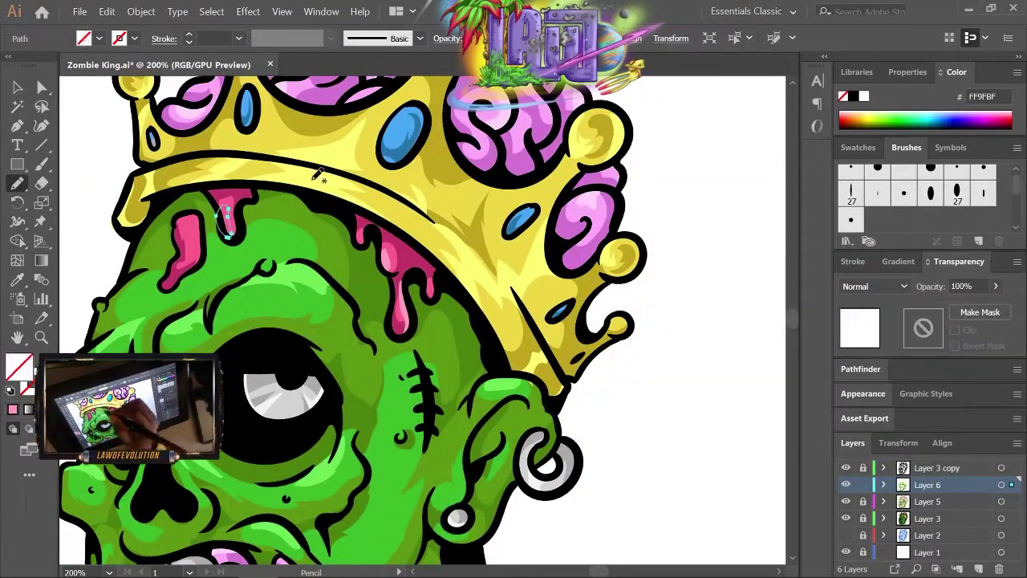
scroll(401, 321, down, 5)
drag(434, 409, 393, 459)
drag(555, 357, 630, 473)
key(ctrl+shift+a)
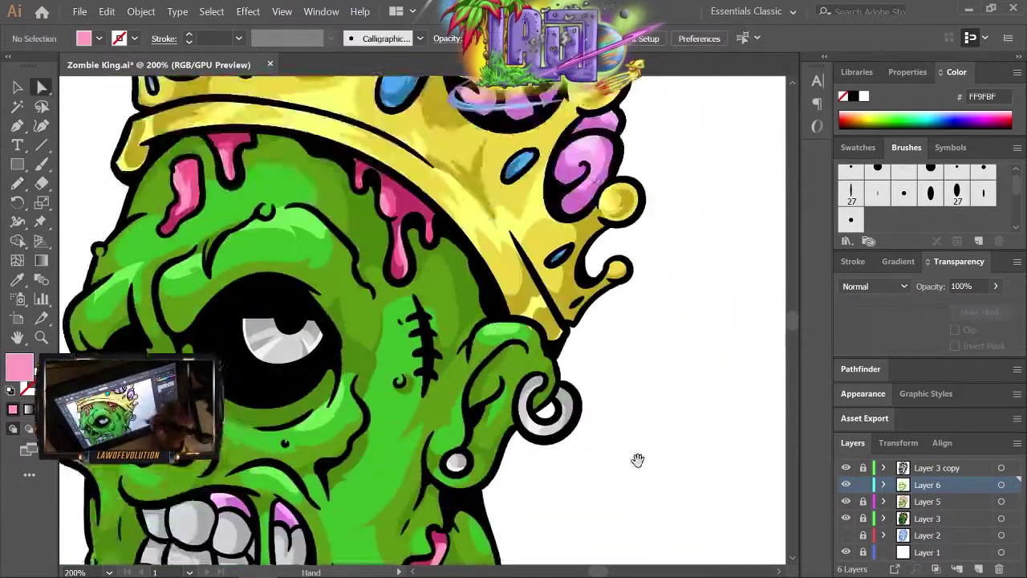
- Zoom out to the whole head and select all of the artwork
key(a)
key(ctrl+1)
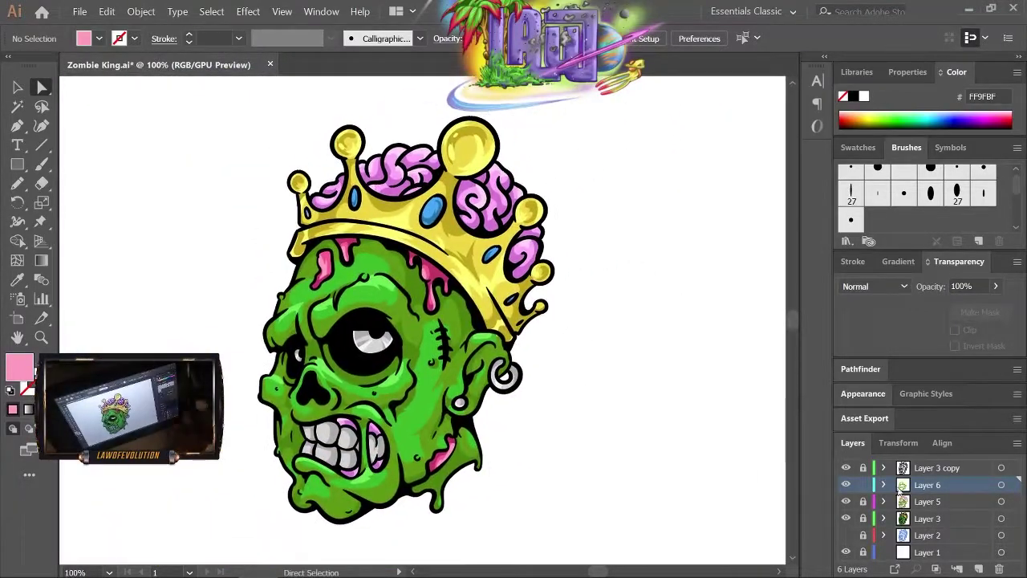
key(v)
key(ctrl+a)
- Deepen the artwork's dark greens with Recolor Artwork by lowering their saturation and brightness
click(107, 11)
scroll(882, 301, down, 3)
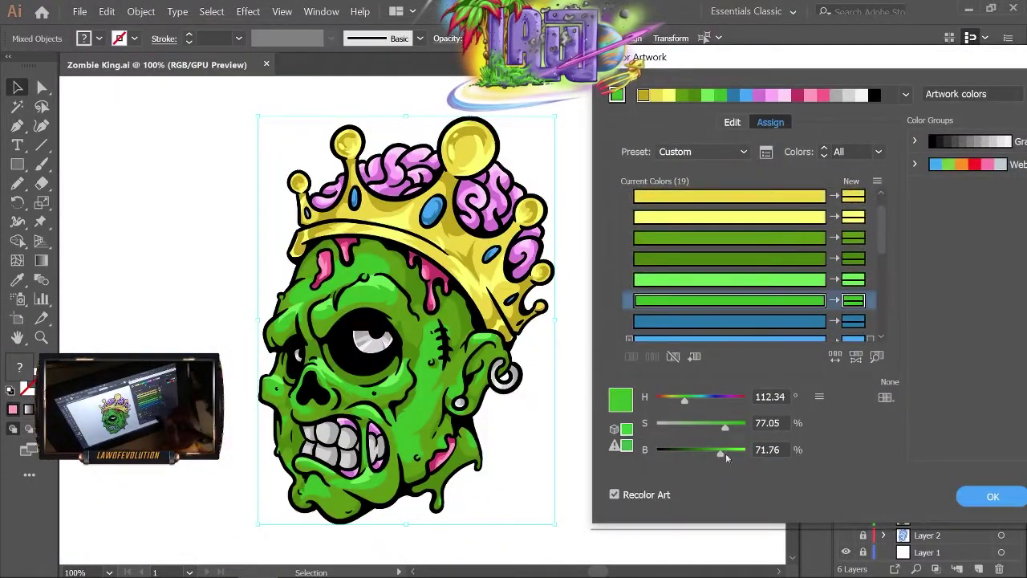
click(722, 258)
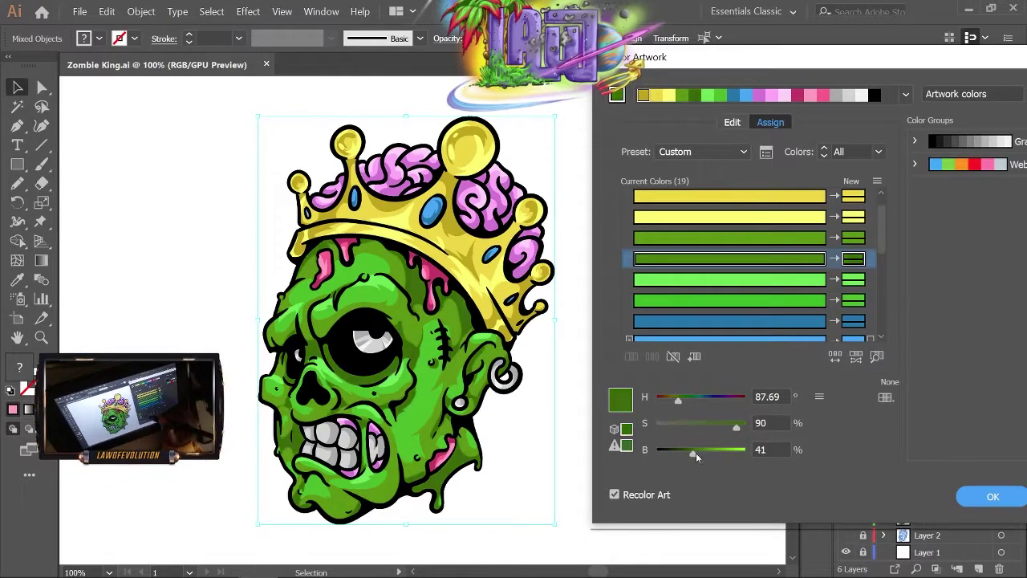
click(723, 238)
drag(731, 426, 706, 449)
drag(728, 426, 726, 428)
click(792, 265)
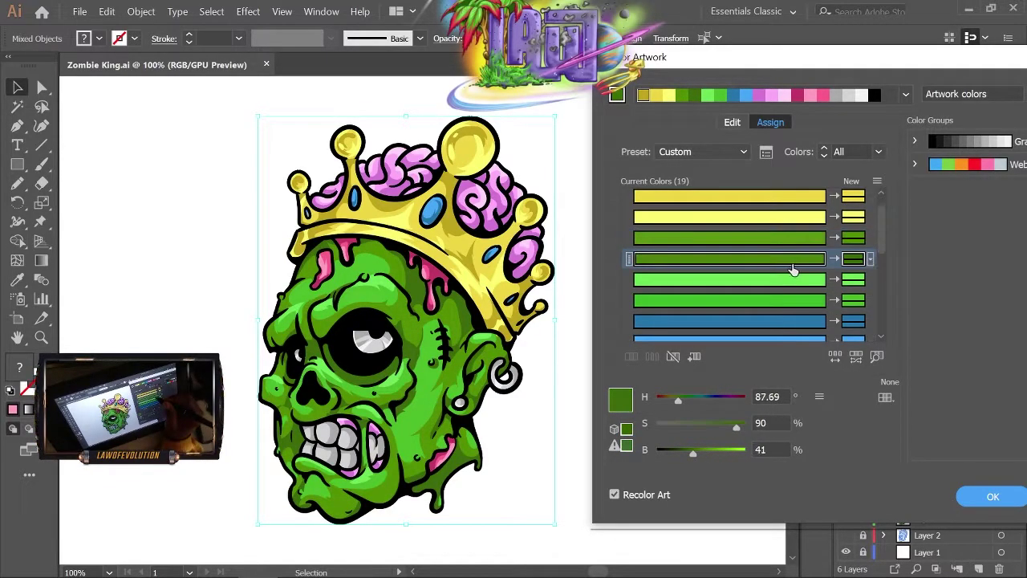
drag(881, 228, 878, 276)
click(722, 236)
click(787, 278)
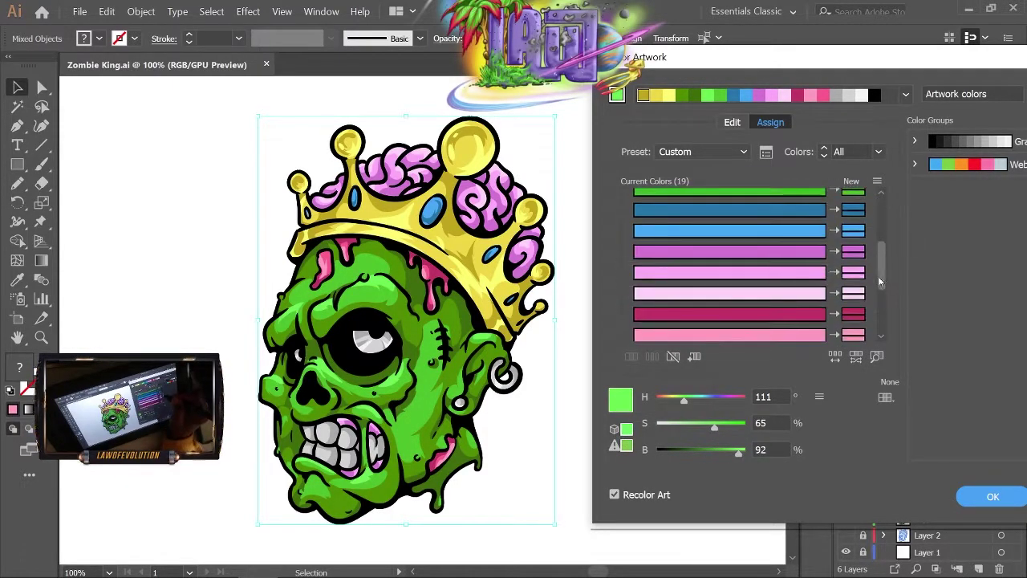
click(963, 494)
- Deselect the artwork and zoom in on the zombie's face
key(b)
key(ctrl+plus)
scroll(589, 500, down, 3)
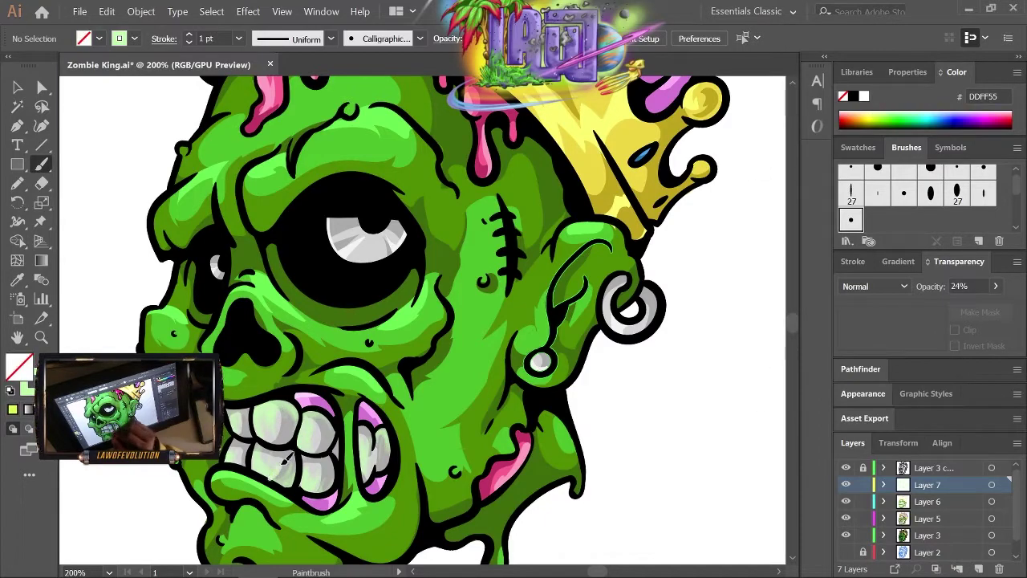
- Paint a soft light-green highlight above the zombie's eye
key(ctrl+minus)
key(ctrl+plus)
drag(285, 331, 359, 350)
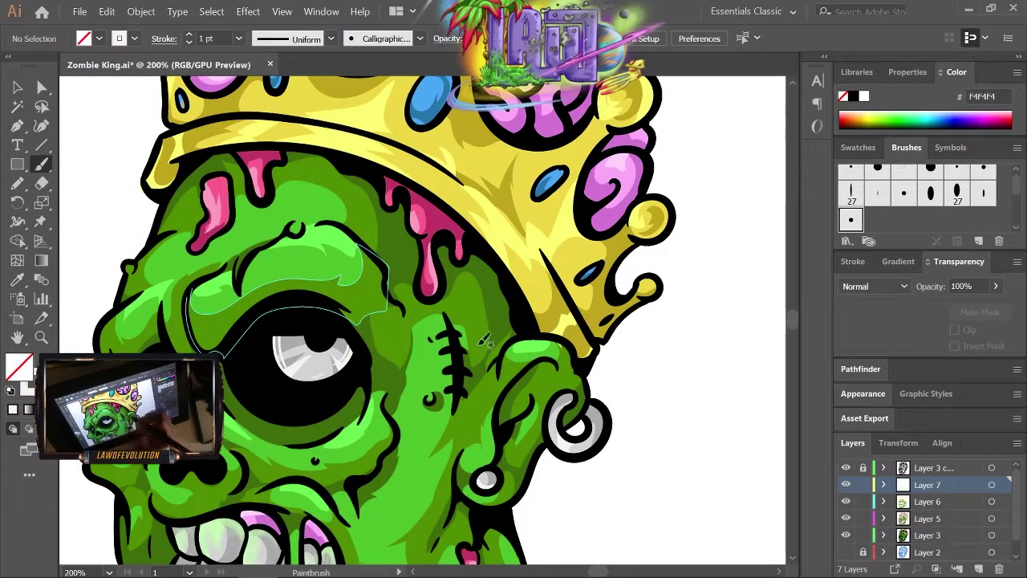
scroll(485, 341, down, 3)
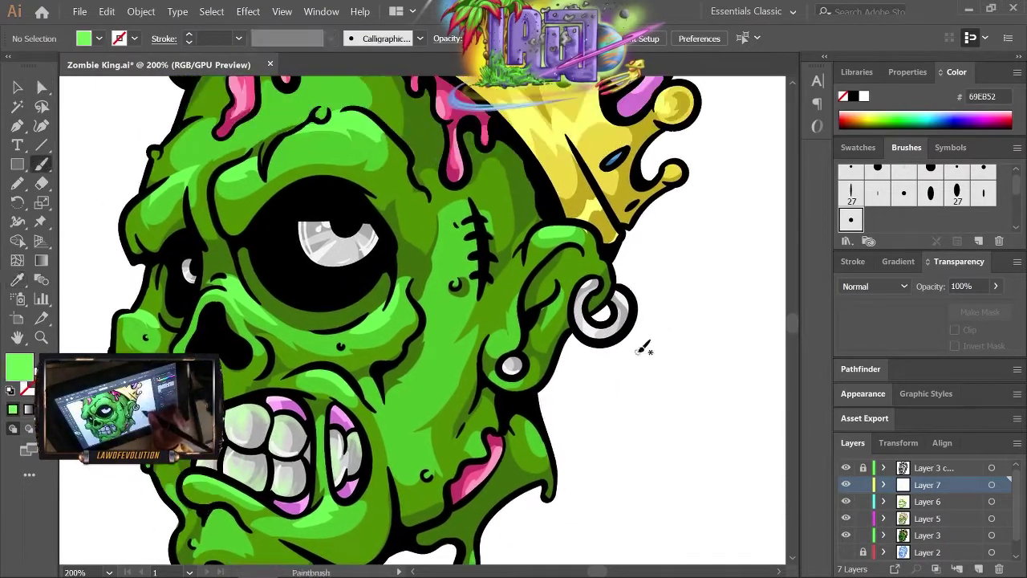
- Pan and scroll around the head, including the earring area, to review the highlights
mouse_move(318, 250)
mouse_down()
mouse_move(296, 336)
mouse_move(250, 304)
mouse_up()
drag(540, 322, 531, 333)
scroll(576, 383, down, 2)
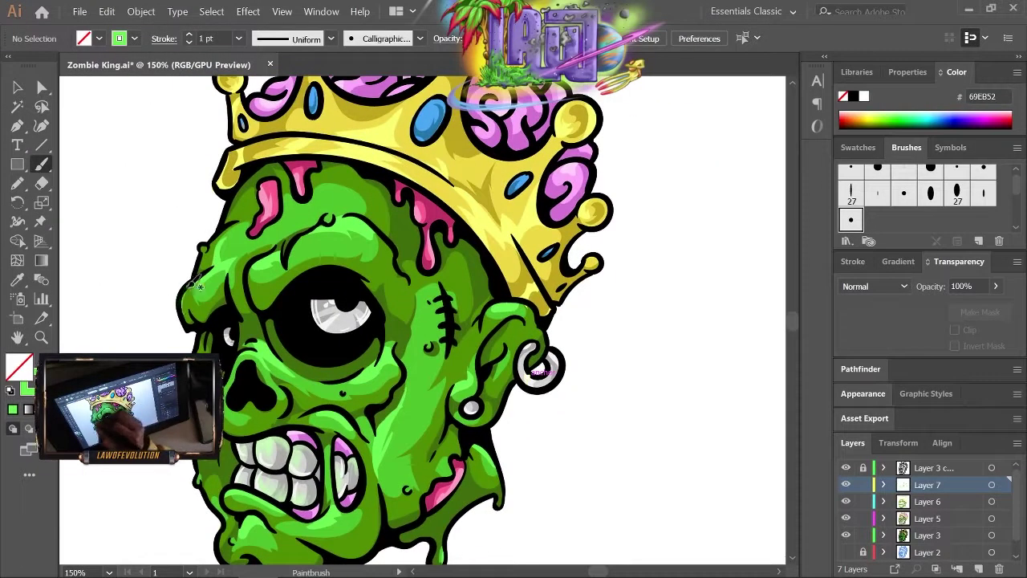
scroll(298, 187, down, 2)
scroll(323, 447, down, 1)
scroll(325, 447, up, 2)
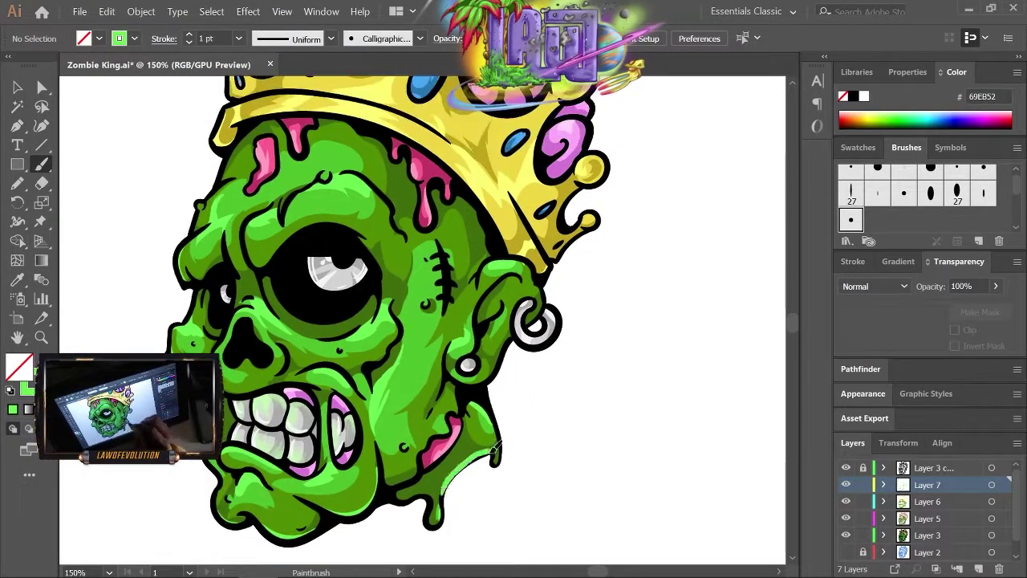
scroll(534, 385, up, 2)
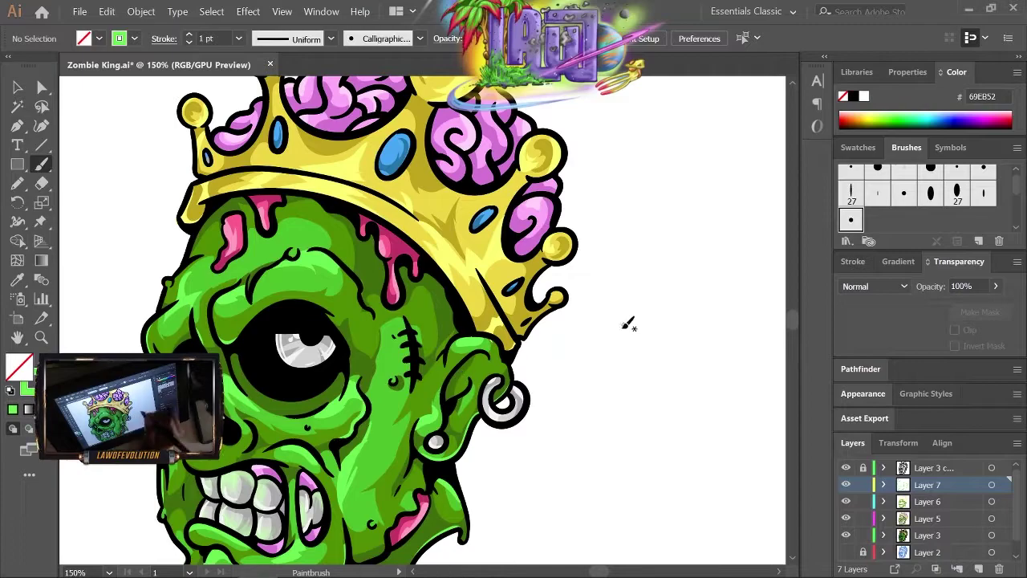
scroll(273, 361, down, 2)
scroll(287, 329, up, 1)
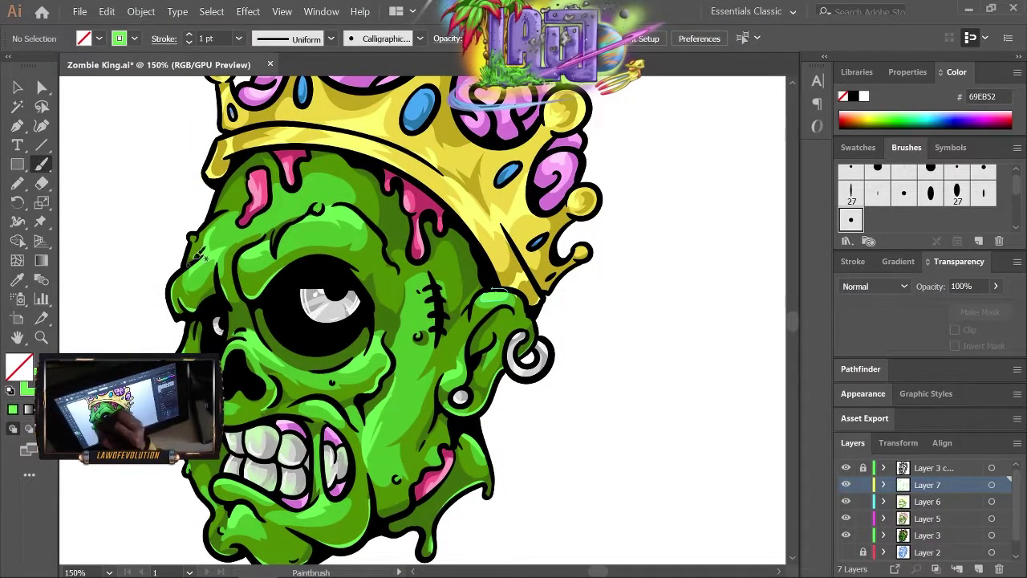
scroll(482, 361, up, 3)
scroll(555, 485, down, 1)
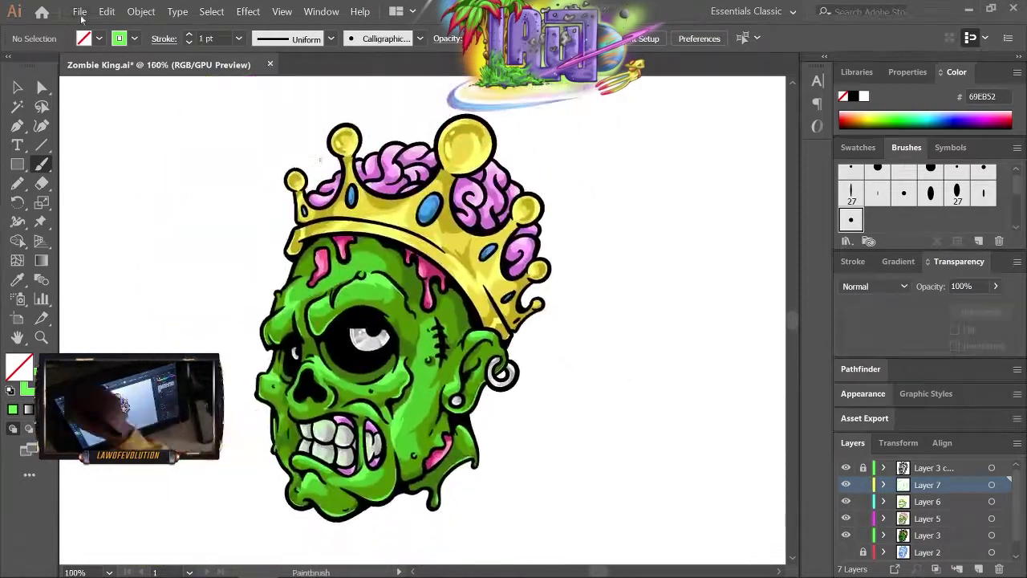
scroll(699, 447, down, 1)
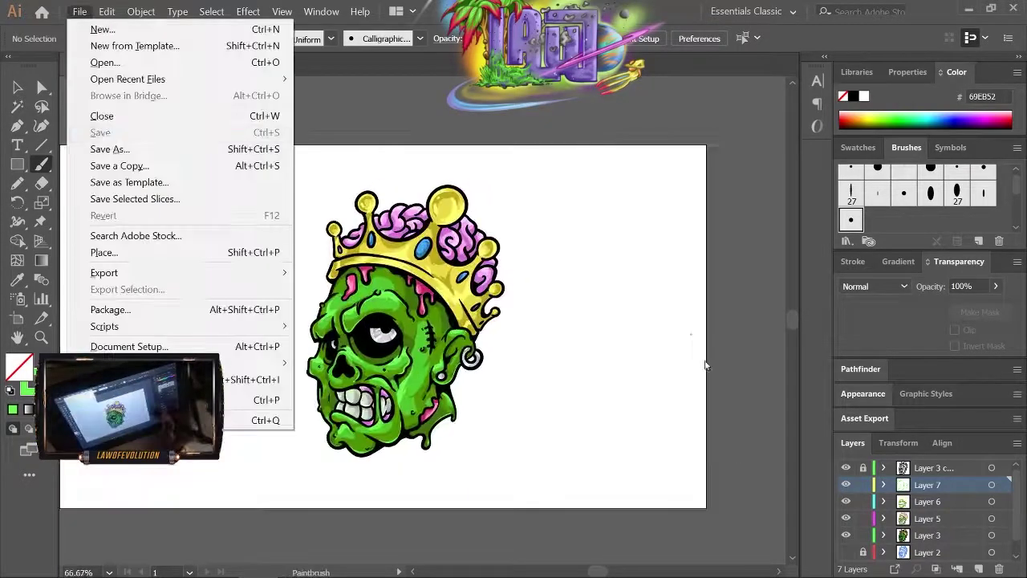
key(alt+Tab)
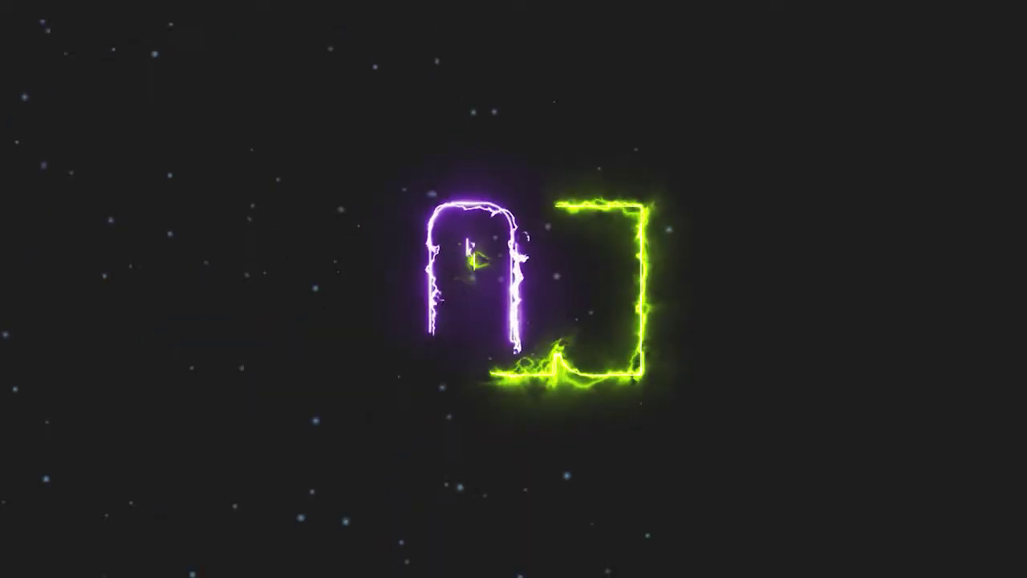